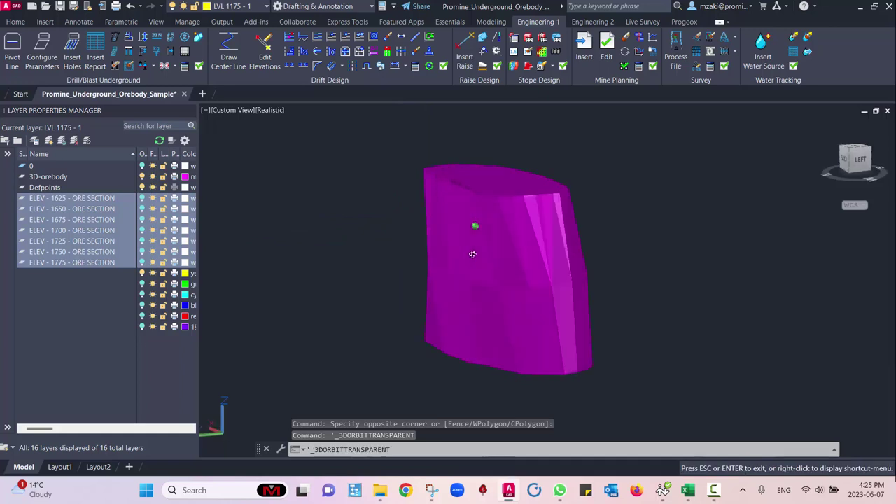
Step: Turn off the 3D-orebody layer, leaving only the ELEV 1625–1775 ore section outlines
{"action": "middle_click_drag", "start_coordinate": [623, 237], "coordinate": [465, 210], "text": "shift"}
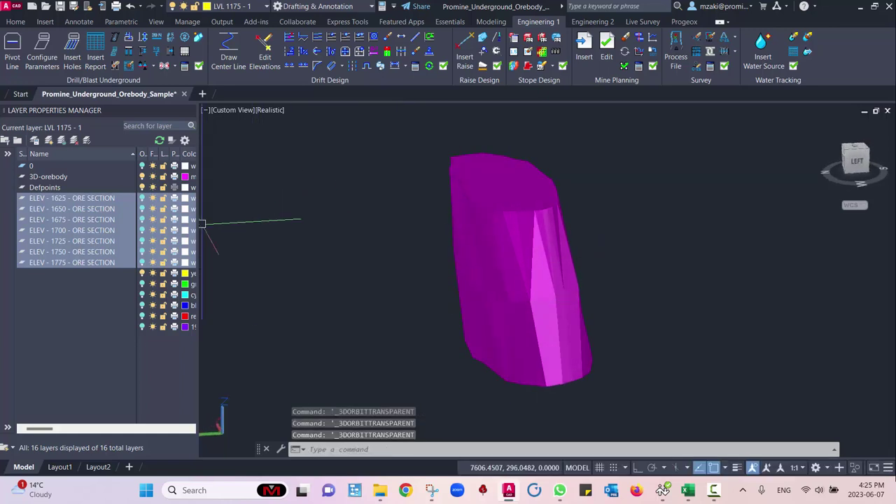
{"action": "left_click", "coordinate": [98, 199]}
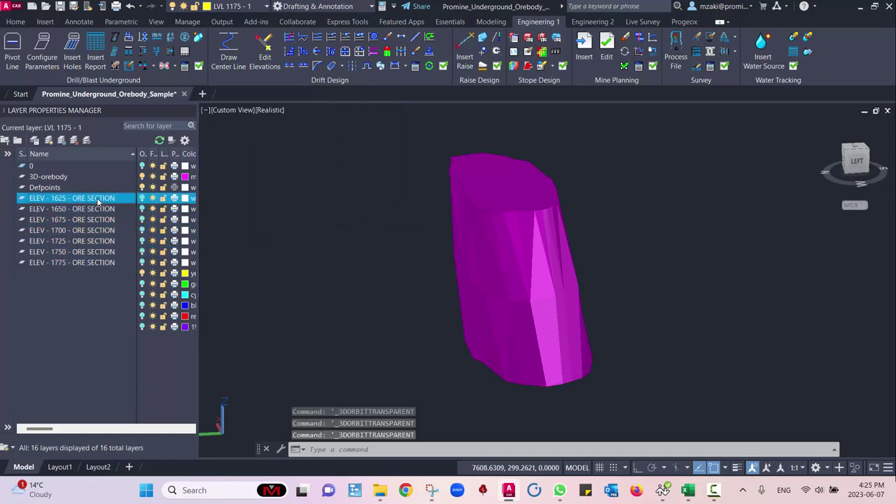
{"action": "left_click", "coordinate": [107, 262], "text": "shift"}
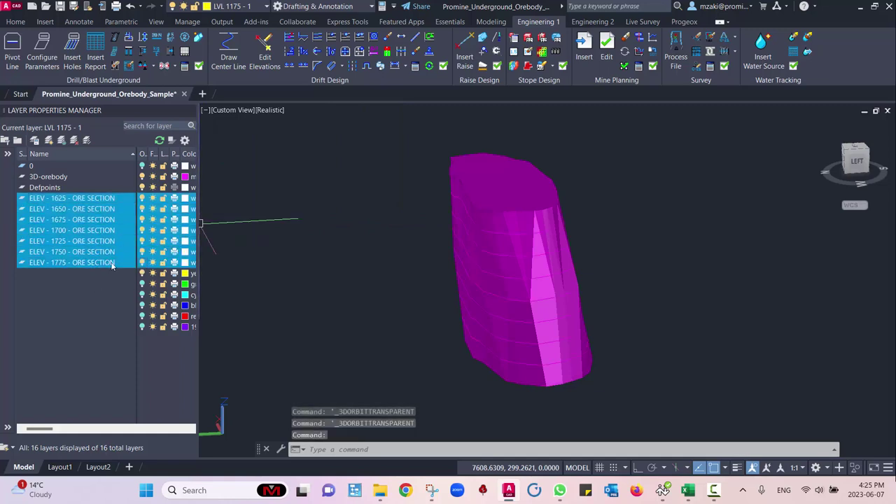
{"action": "left_click", "coordinate": [100, 179]}
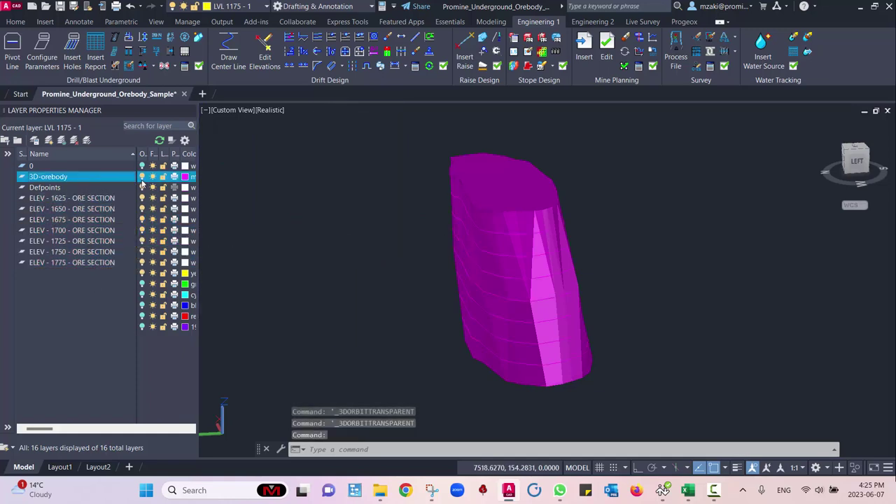
{"action": "middle_click_drag", "start_coordinate": [609, 326], "coordinate": [561, 263], "text": "shift"}
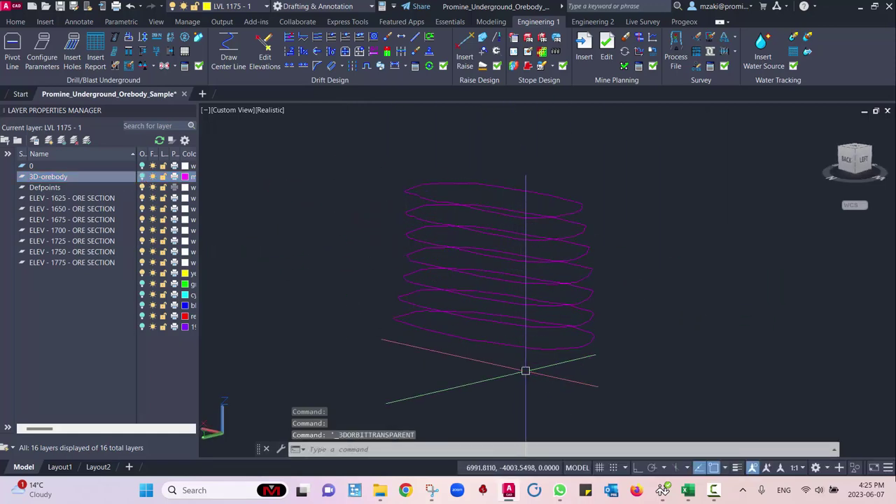
Step: Orbit the outlines, snap to the ViewCube top view and zoom in on them
{"action": "middle_click_drag", "start_coordinate": [494, 194], "coordinate": [480, 224], "text": "shift"}
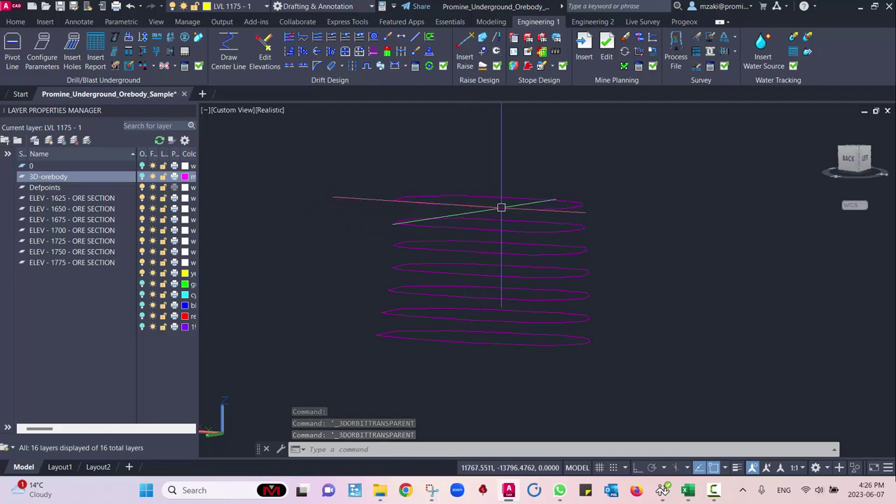
{"action": "middle_click_drag", "start_coordinate": [499, 206], "coordinate": [427, 254], "text": "shift"}
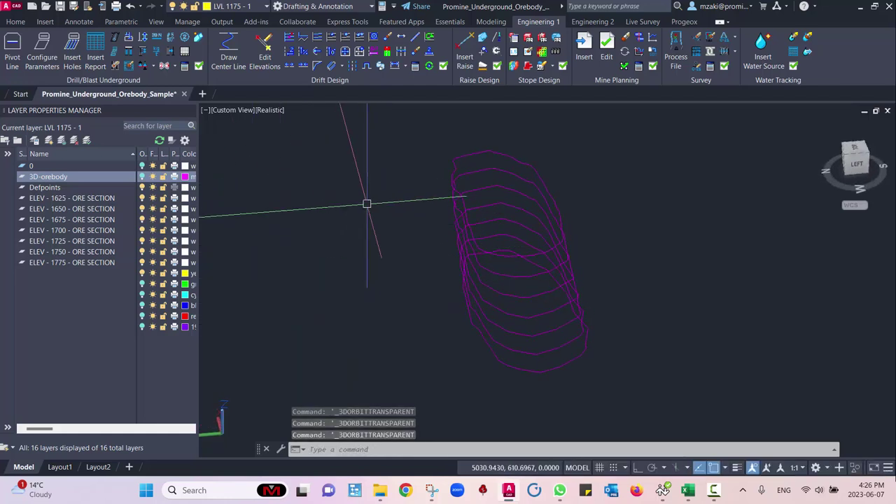
{"action": "middle_click_drag", "start_coordinate": [453, 338], "coordinate": [476, 360], "text": "shift"}
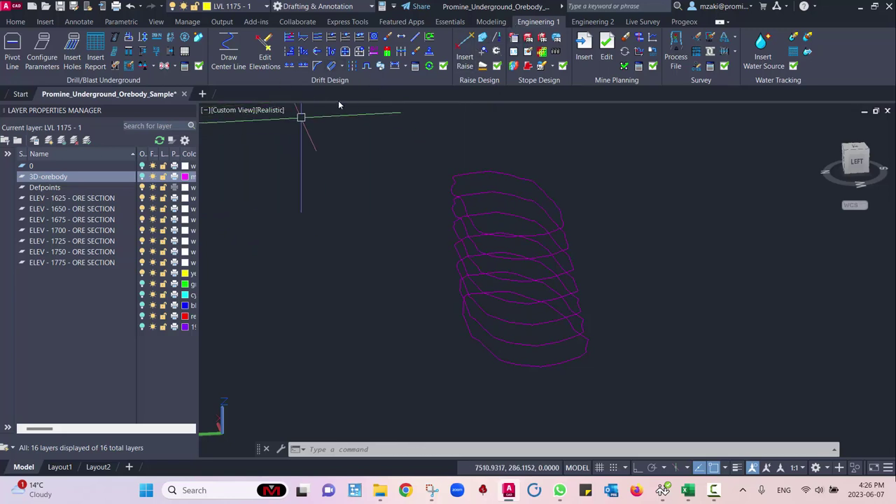
{"action": "middle_click_drag", "start_coordinate": [355, 134], "coordinate": [480, 289], "text": "shift"}
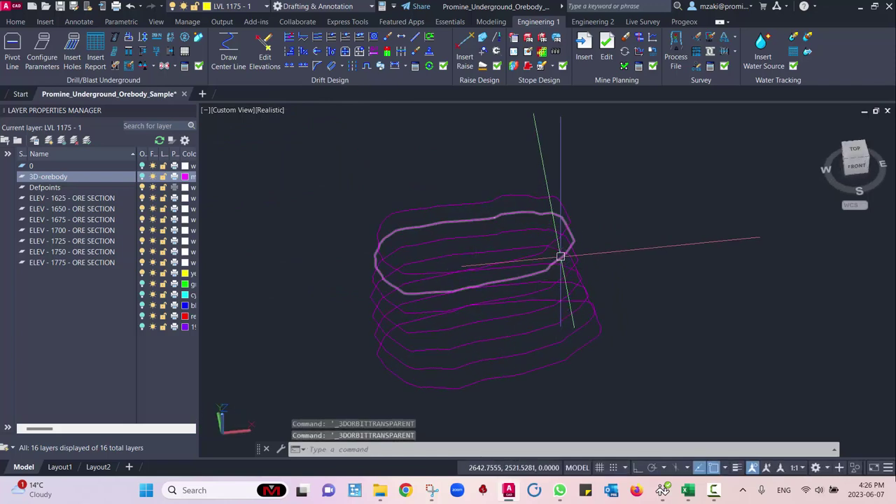
{"action": "middle_click_drag", "start_coordinate": [560, 256], "coordinate": [533, 277], "text": "shift"}
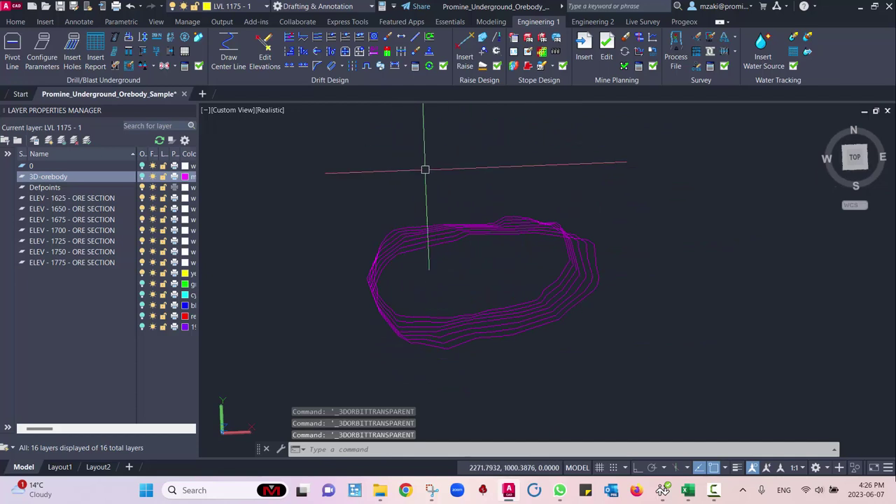
{"action": "left_click", "coordinate": [854, 156]}
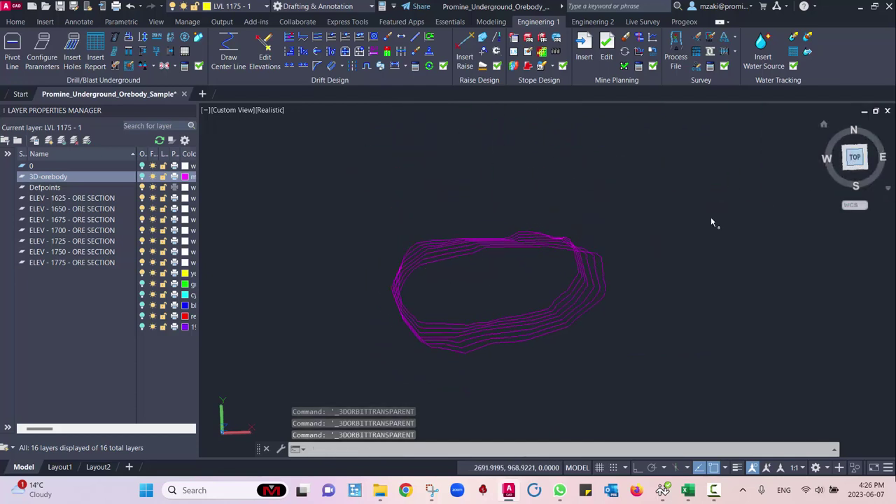
{"action": "scroll", "coordinate": [494, 280], "scroll_direction": "up", "scroll_amount": 7}
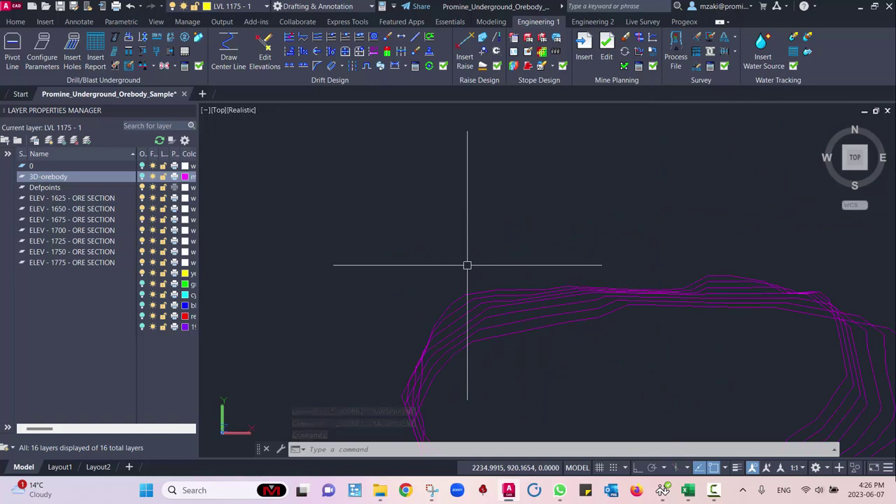
Step: Hide the ELEV 1625 through 1750 ore section layers
{"action": "left_click", "coordinate": [108, 198]}
{"action": "left_click", "coordinate": [104, 252], "text": "shift"}
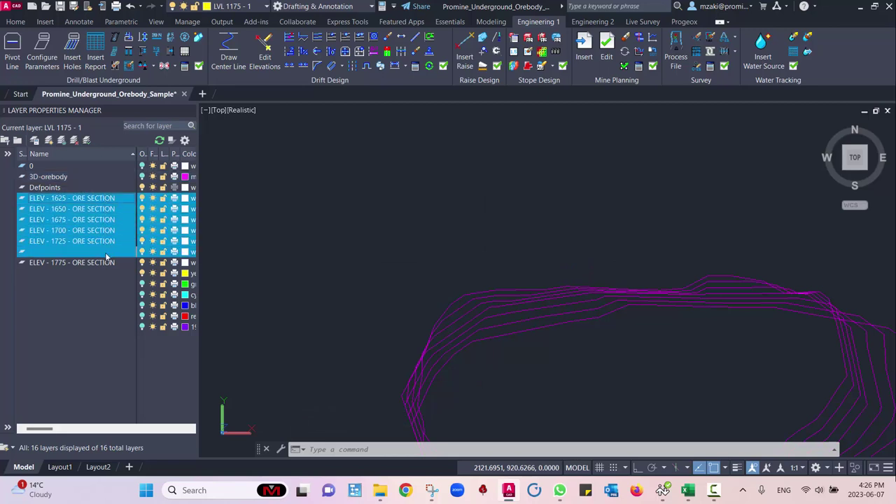
{"action": "middle_click_drag", "start_coordinate": [515, 250], "coordinate": [426, 186]}
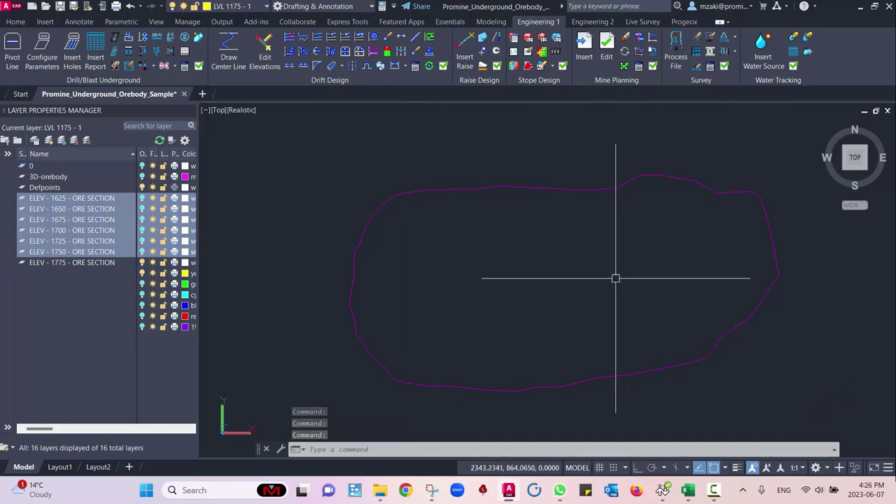
{"action": "middle_click_drag", "start_coordinate": [606, 268], "coordinate": [588, 281]}
Step: Offset the ELEV 1775 ore contour 80 units outward
{"action": "left_click", "coordinate": [537, 204]}
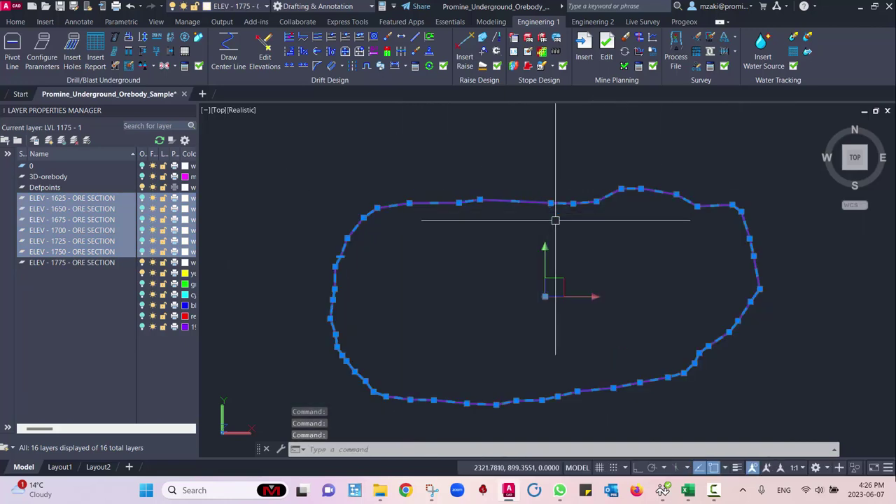
{"action": "type", "text": "offset"}
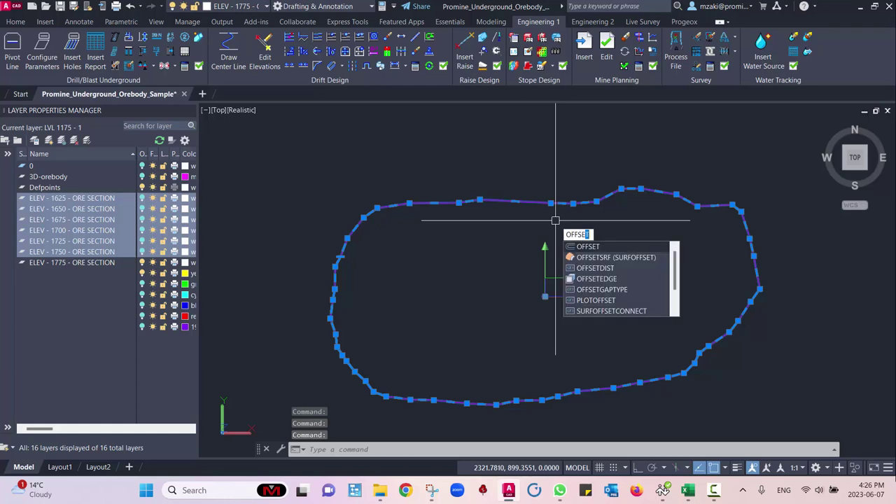
{"action": "key", "text": "Return"}
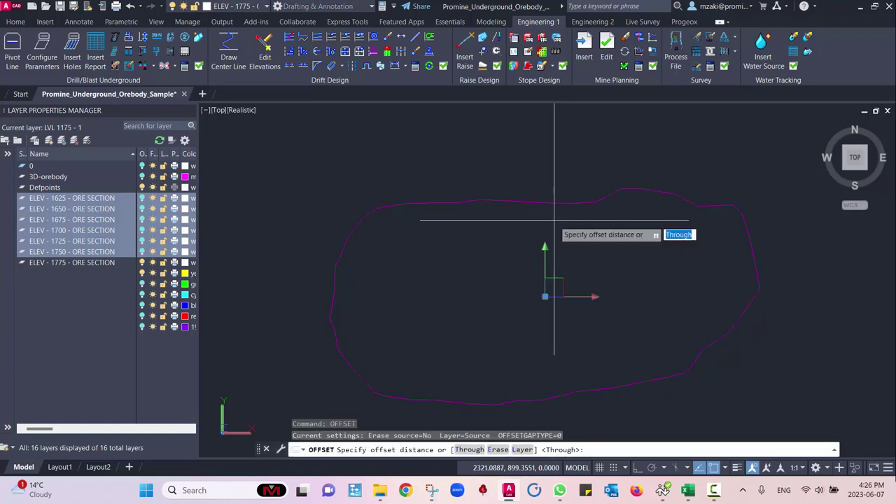
{"action": "key", "text": "Return"}
{"action": "scroll", "coordinate": [554, 220], "scroll_direction": "up", "scroll_amount": 3}
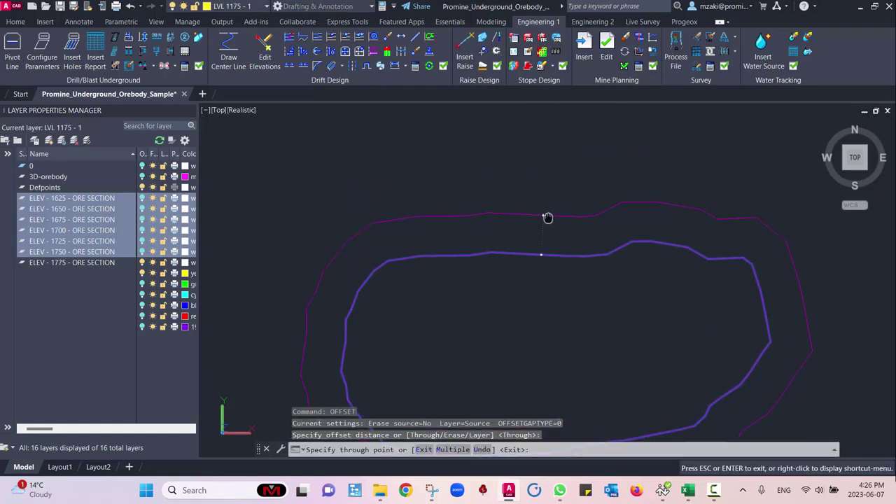
{"action": "middle_click_drag", "start_coordinate": [548, 216], "coordinate": [553, 202]}
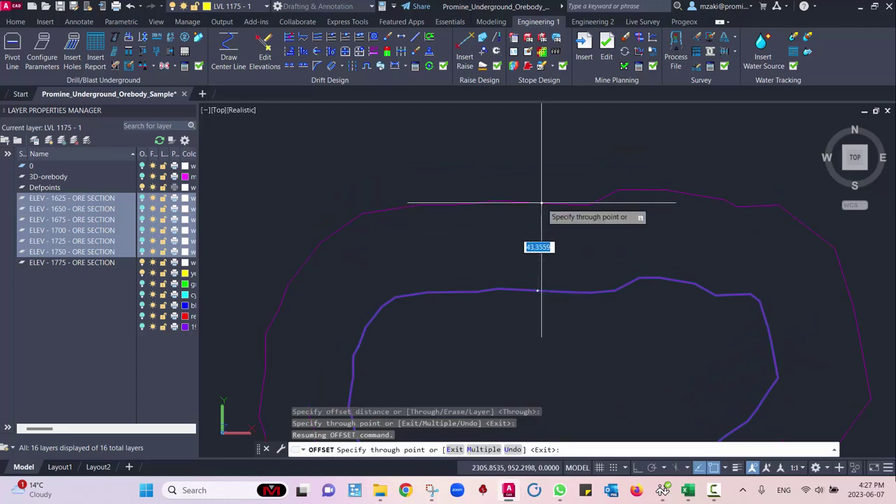
{"action": "type", "text": "80"}
{"action": "key", "text": "Return"}
{"action": "middle_click_drag", "start_coordinate": [541, 202], "coordinate": [540, 329]}
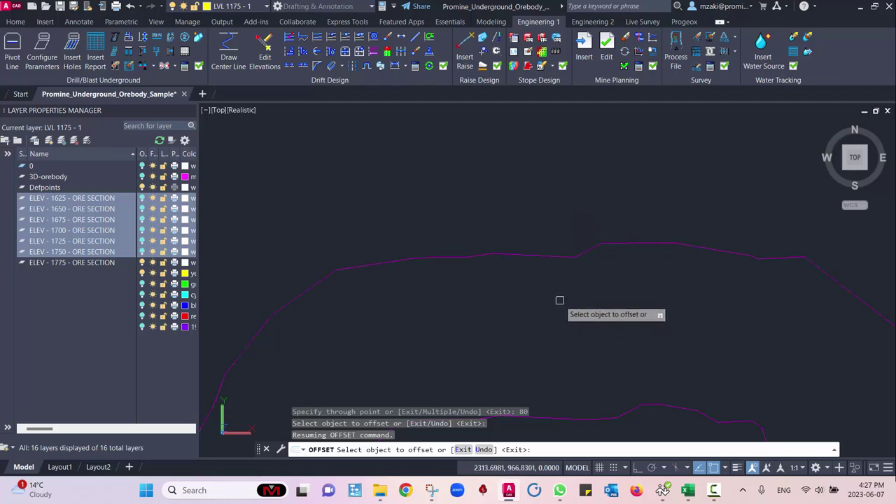
{"action": "key", "text": "Escape"}
{"action": "scroll", "coordinate": [557, 310], "scroll_direction": "down", "scroll_amount": 2}
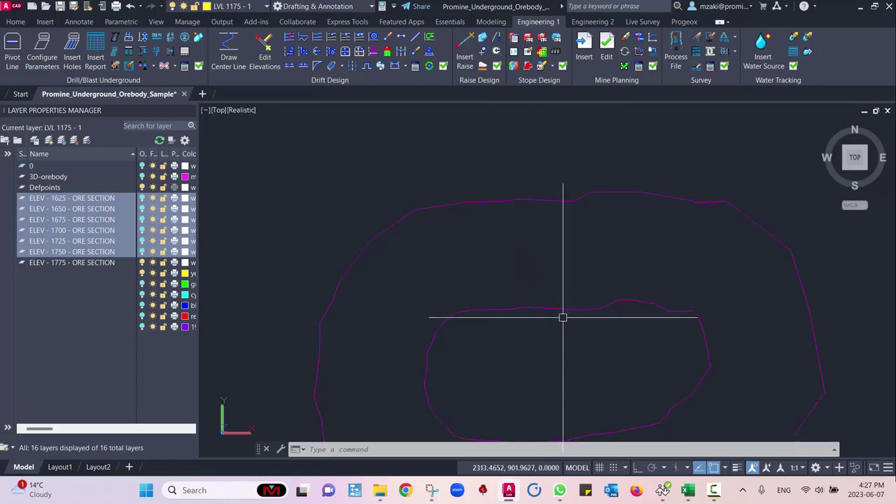
{"action": "scroll", "coordinate": [651, 380], "scroll_direction": "down", "scroll_amount": 2}
{"action": "scroll", "coordinate": [582, 380], "scroll_direction": "down", "scroll_amount": 2}
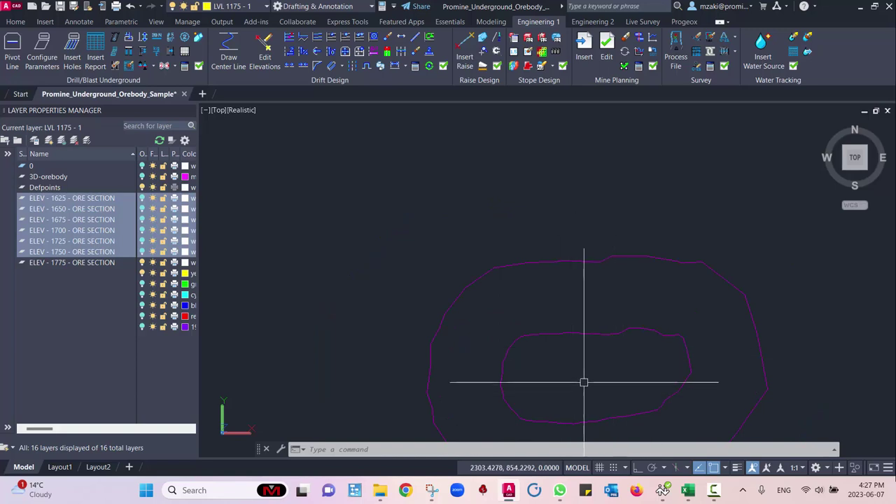
{"action": "mouse_move", "coordinate": [581, 380]}
{"action": "middle_mouse_down"}
{"action": "mouse_move", "coordinate": [556, 320]}
{"action": "mouse_move", "coordinate": [546, 256]}
{"action": "middle_mouse_up"}
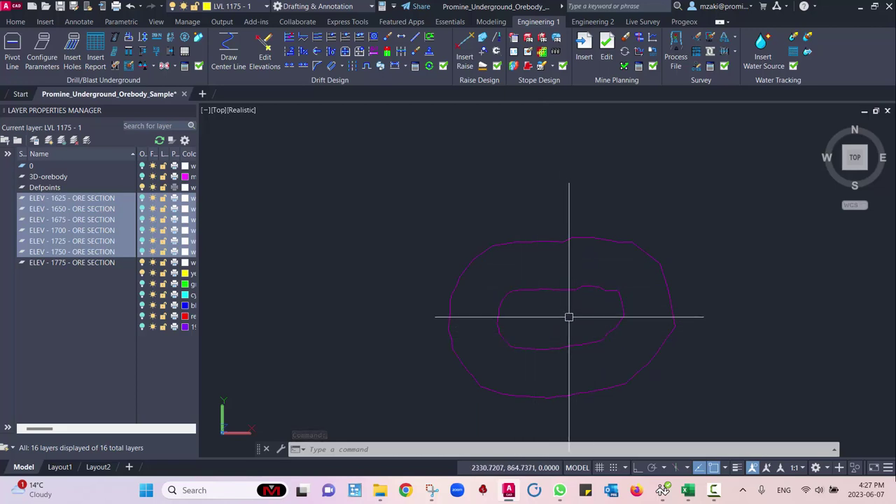
{"action": "scroll", "coordinate": [578, 319], "scroll_direction": "up", "scroll_amount": 3}
{"action": "middle_click_drag", "start_coordinate": [599, 320], "coordinate": [597, 283]}
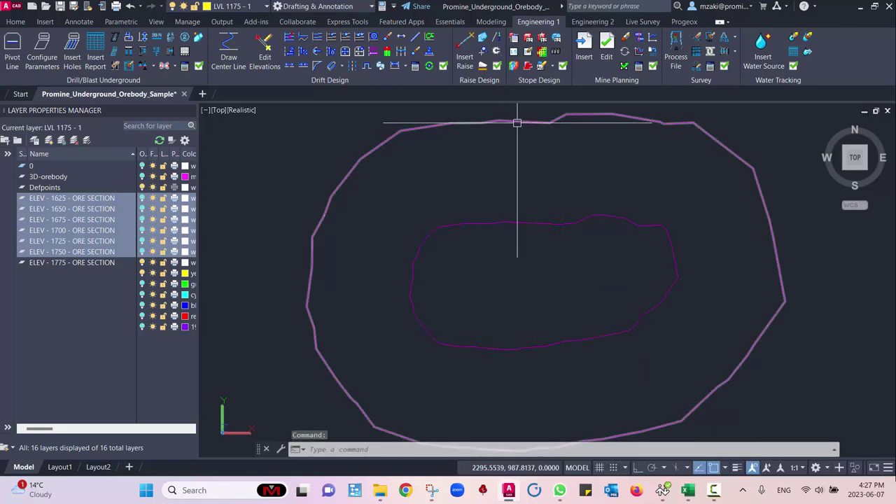
{"action": "mouse_move", "coordinate": [518, 119]}
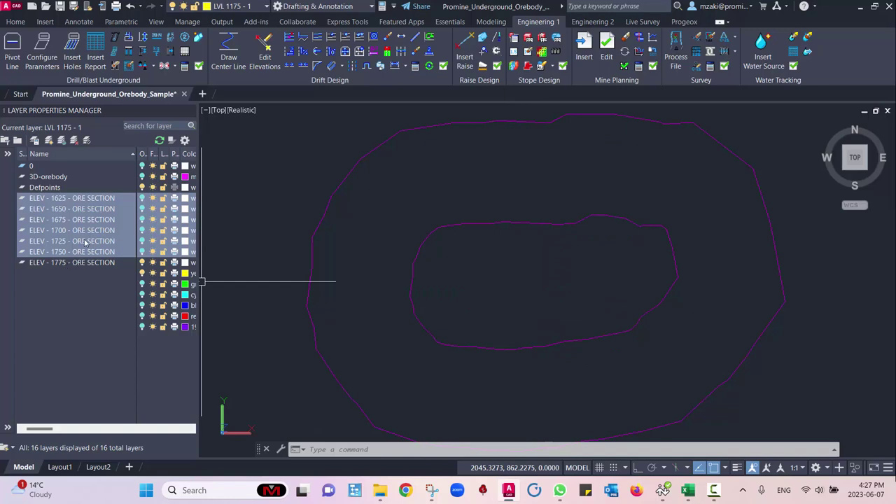
{"action": "left_click", "coordinate": [84, 208]}
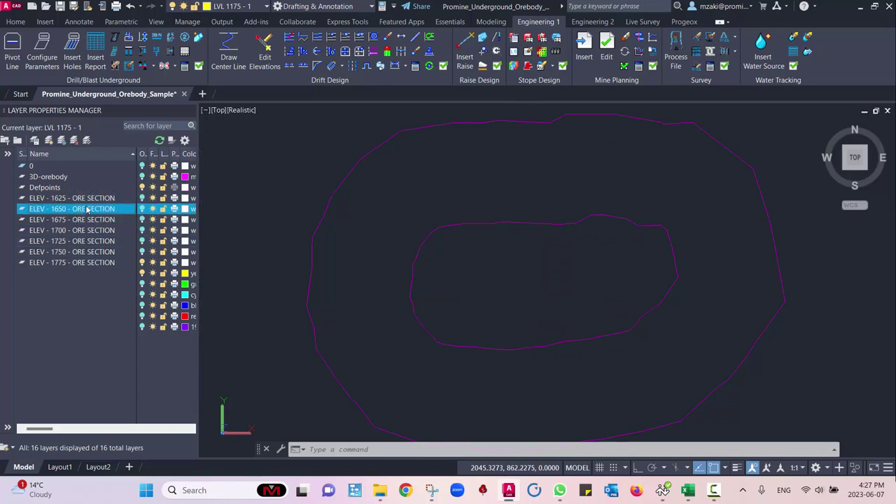
{"action": "left_click", "coordinate": [79, 261]}
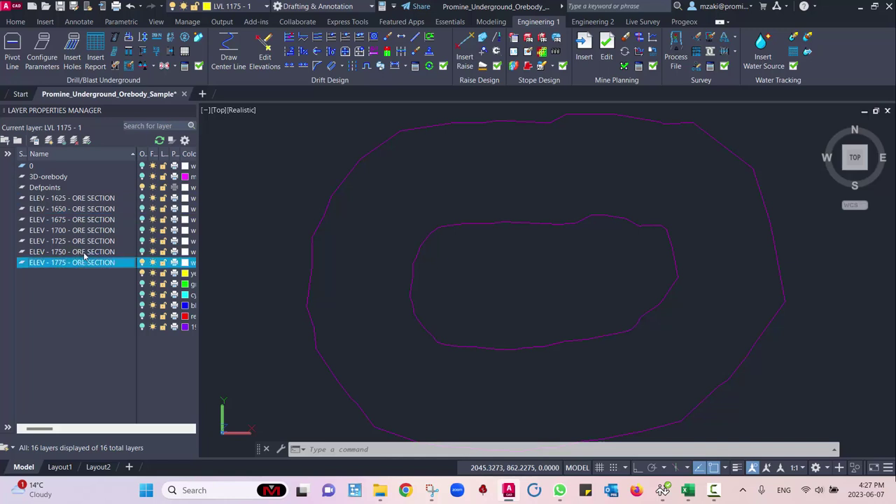
{"action": "left_click", "coordinate": [82, 251]}
{"action": "left_click", "coordinate": [79, 241]}
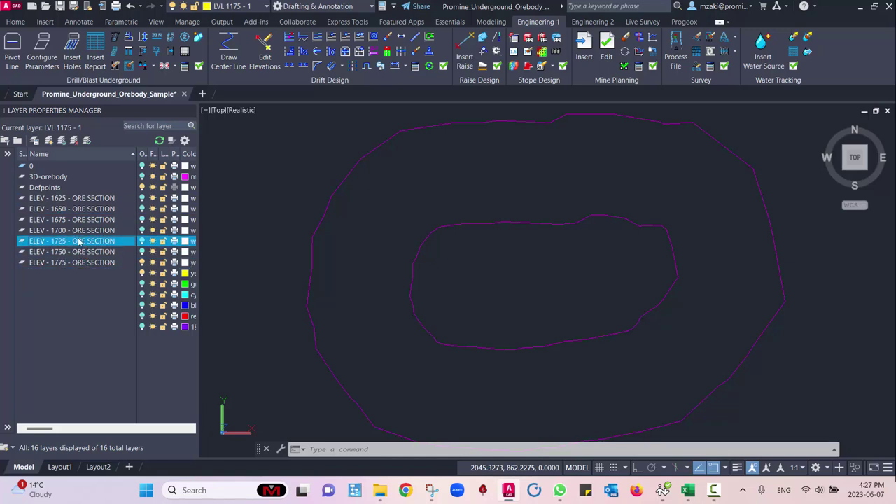
{"action": "left_click", "coordinate": [85, 263]}
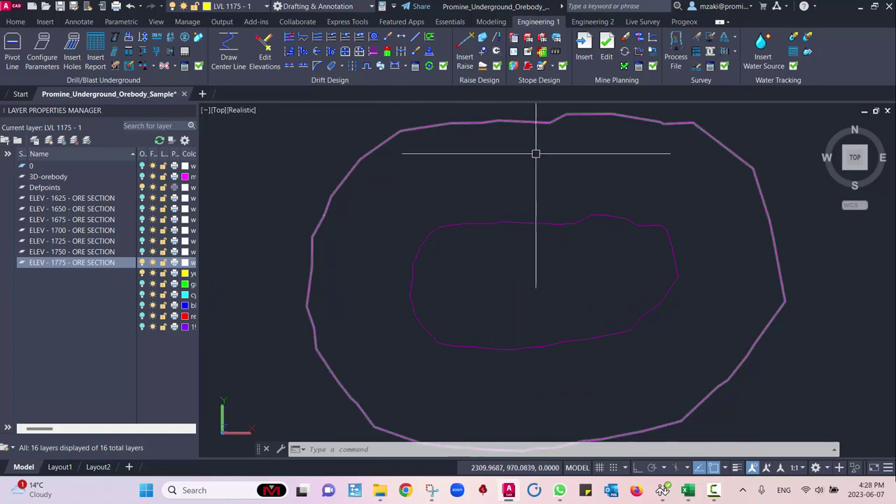
{"action": "middle_click_drag", "start_coordinate": [530, 187], "coordinate": [520, 220]}
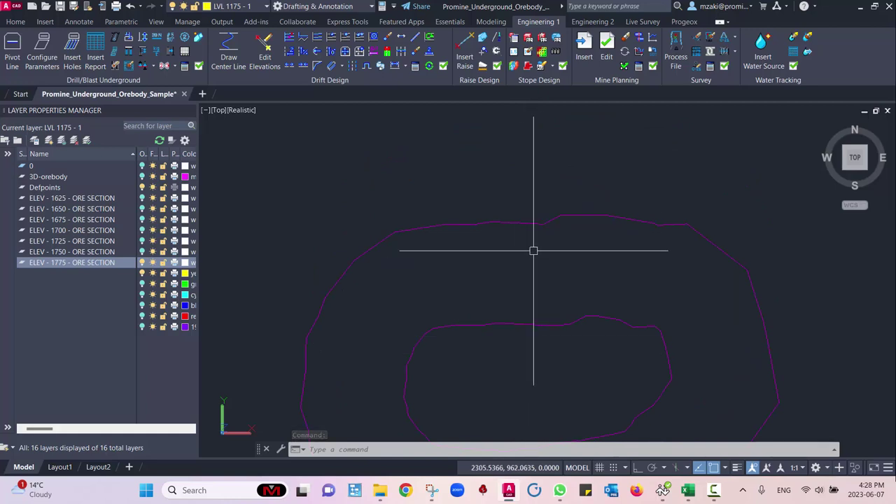
{"action": "middle_click_drag", "start_coordinate": [538, 361], "coordinate": [521, 279]}
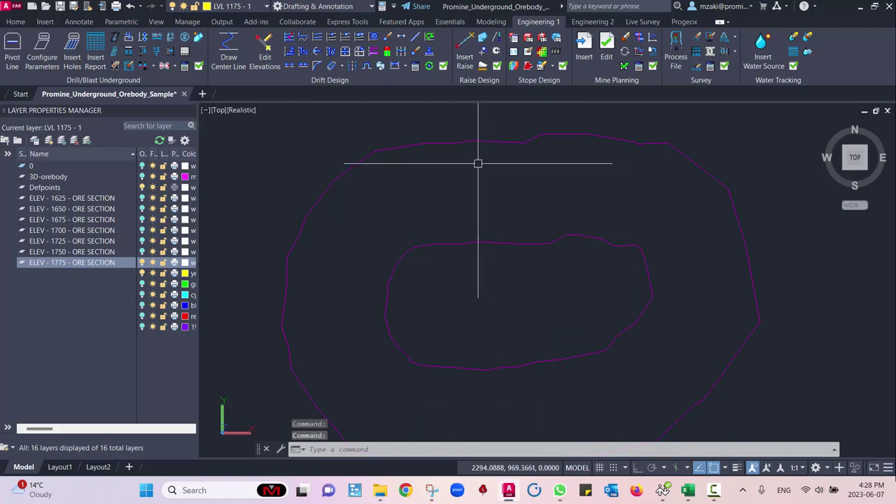
{"action": "middle_click_drag", "start_coordinate": [498, 149], "coordinate": [500, 210]}
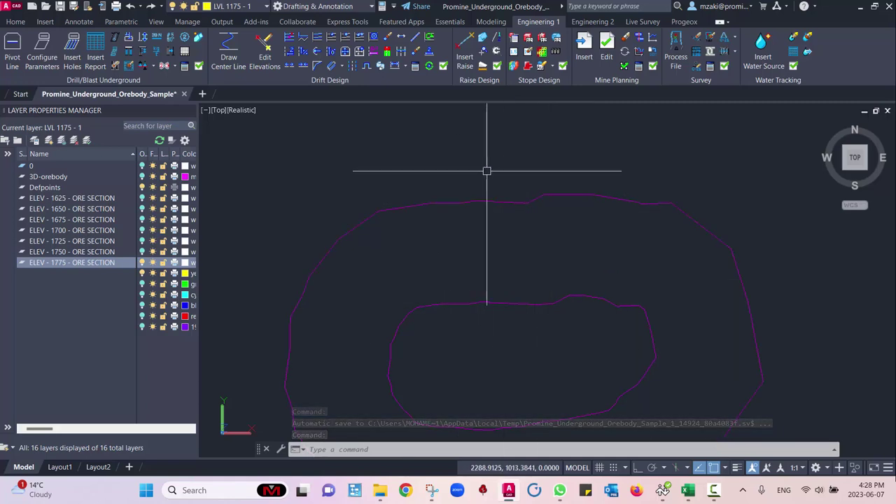
{"action": "middle_click_drag", "start_coordinate": [501, 200], "coordinate": [518, 242]}
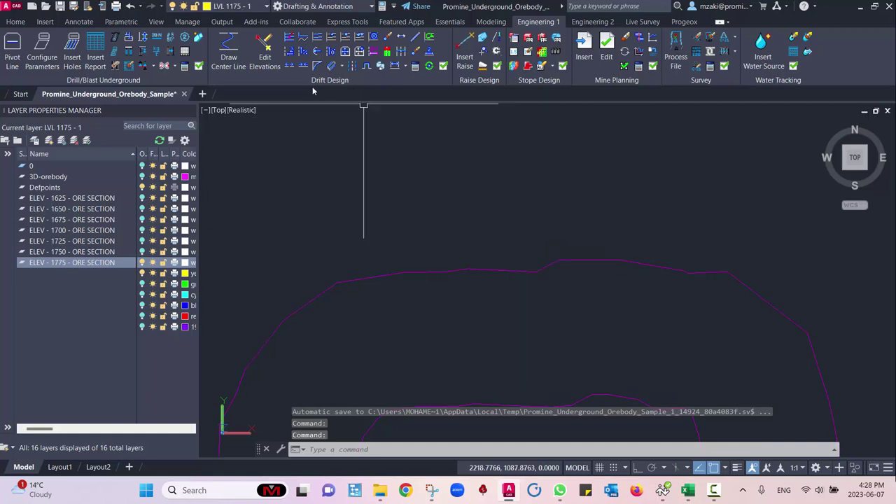
Step: Start a parametric ramp, picking its start point and segment direction beside the orebody
{"action": "left_click", "coordinate": [342, 67]}
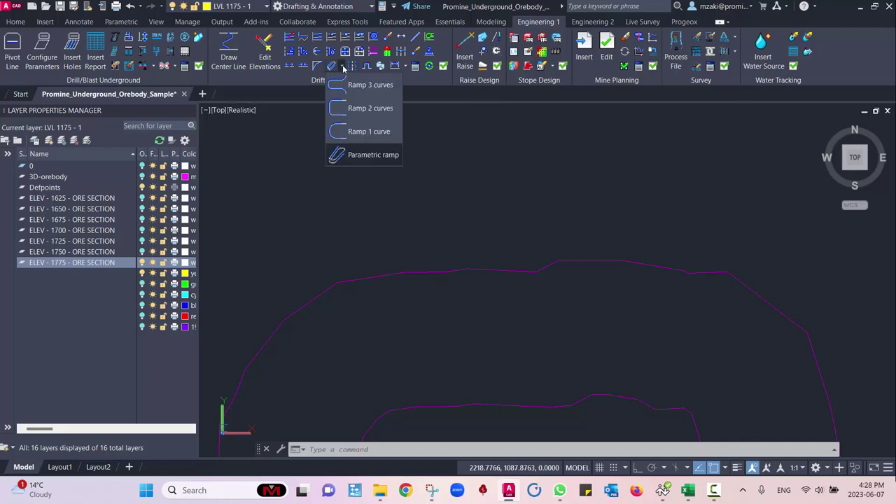
{"action": "left_click", "coordinate": [376, 158]}
{"action": "scroll", "coordinate": [516, 249], "scroll_direction": "up", "scroll_amount": 5}
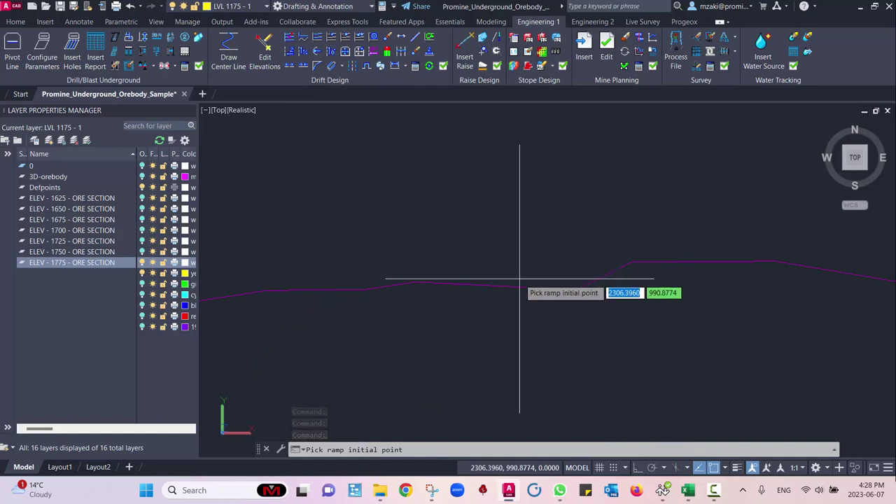
{"action": "left_click", "coordinate": [519, 282]}
{"action": "middle_click_drag", "start_coordinate": [521, 231], "coordinate": [523, 318]}
{"action": "left_click", "coordinate": [511, 245]}
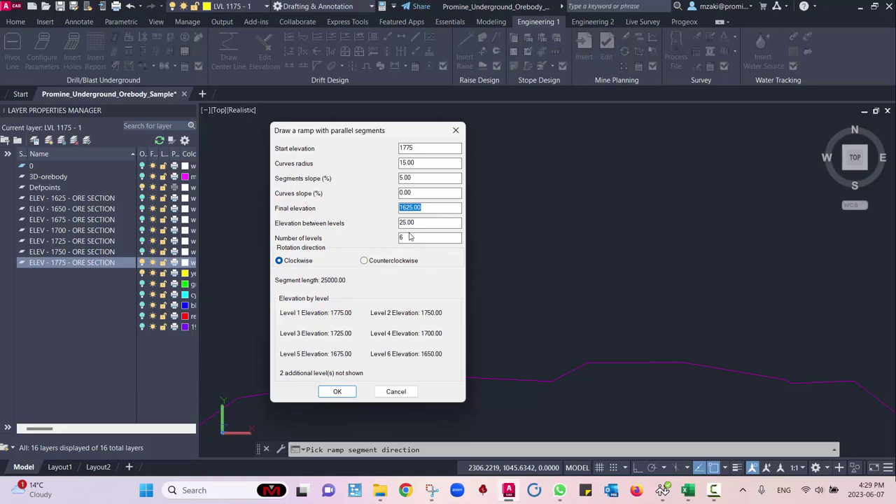
Step: Accept the ramp parameters to draw the six-level yellow switchback ramp
{"action": "left_click", "coordinate": [337, 392]}
{"action": "mouse_move", "coordinate": [580, 310]}
{"action": "middle_mouse_down", "text": "shift"}
{"action": "mouse_move", "coordinate": [550, 316]}
{"action": "mouse_move", "coordinate": [630, 248]}
{"action": "mouse_move", "coordinate": [630, 200]}
{"action": "mouse_move", "coordinate": [615, 376]}
{"action": "mouse_move", "coordinate": [623, 301]}
{"action": "mouse_move", "coordinate": [663, 310]}
{"action": "mouse_move", "coordinate": [660, 318]}
{"action": "mouse_move", "coordinate": [622, 305]}
{"action": "middle_mouse_up", "text": "shift"}
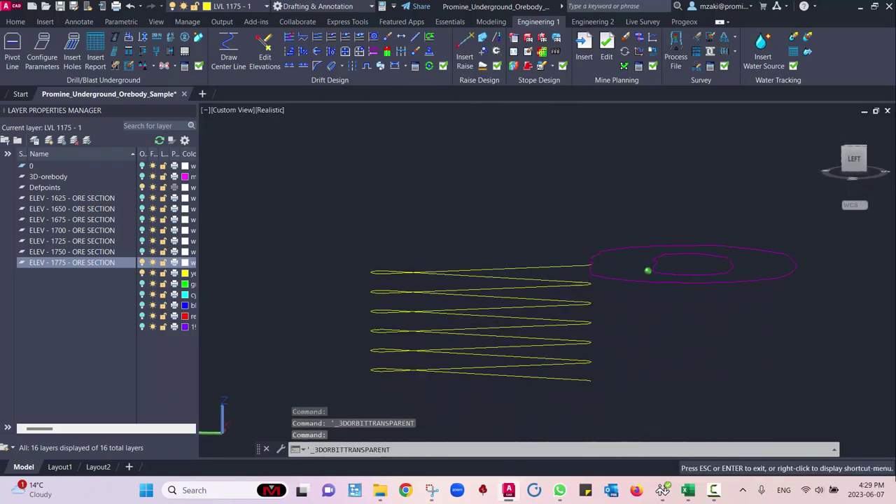
{"action": "middle_click_drag", "start_coordinate": [647, 270], "coordinate": [636, 278], "text": "shift"}
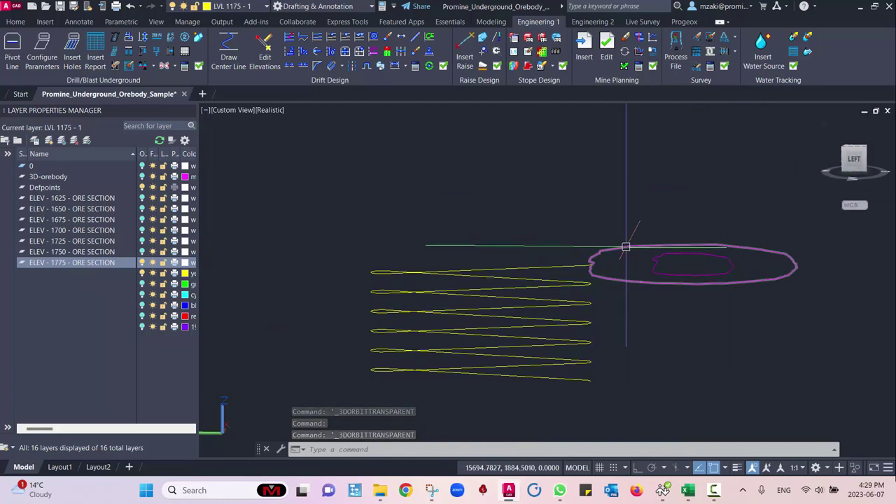
{"action": "scroll", "coordinate": [625, 246], "scroll_direction": "up", "scroll_amount": 3}
Step: Delete the outer offset ore section outline
{"action": "left_click", "coordinate": [609, 220]}
{"action": "key", "text": "Delete"}
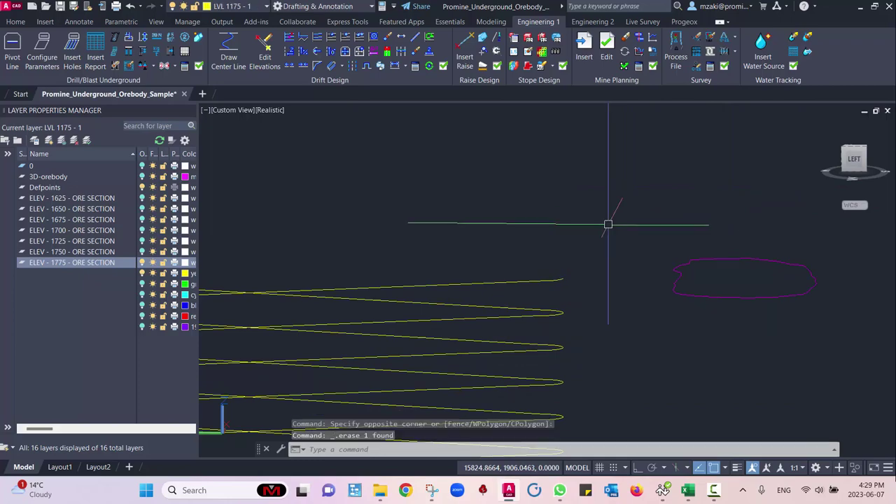
{"action": "middle_click_drag", "start_coordinate": [651, 260], "coordinate": [630, 269], "text": "shift"}
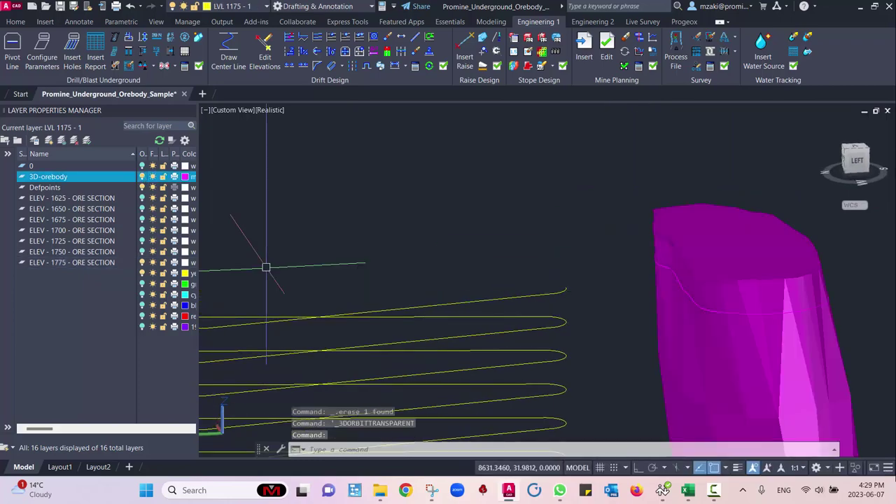
Step: Inspect the ramp in 3D, return to top view, and add a layer named Ramp
{"action": "middle_click_drag", "start_coordinate": [266, 266], "coordinate": [595, 286], "text": "shift"}
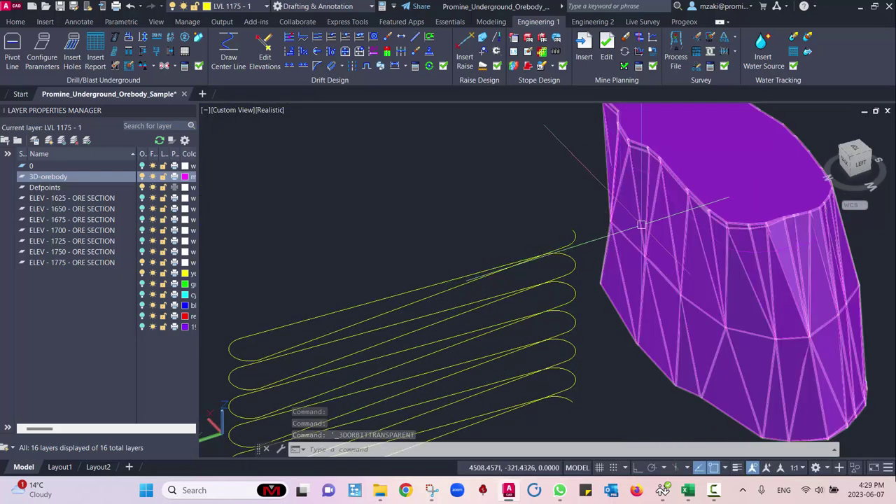
{"action": "middle_click_drag", "start_coordinate": [641, 224], "coordinate": [628, 211], "text": "shift"}
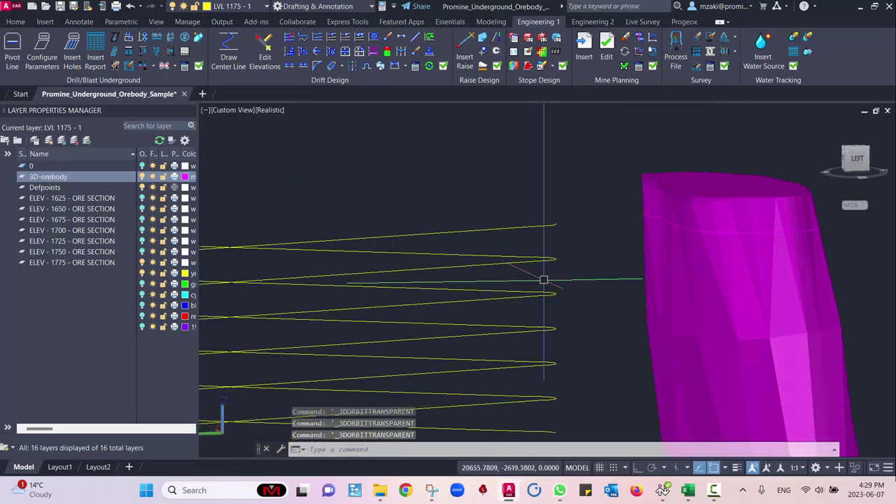
{"action": "middle_click_drag", "start_coordinate": [543, 280], "coordinate": [538, 370], "text": "shift"}
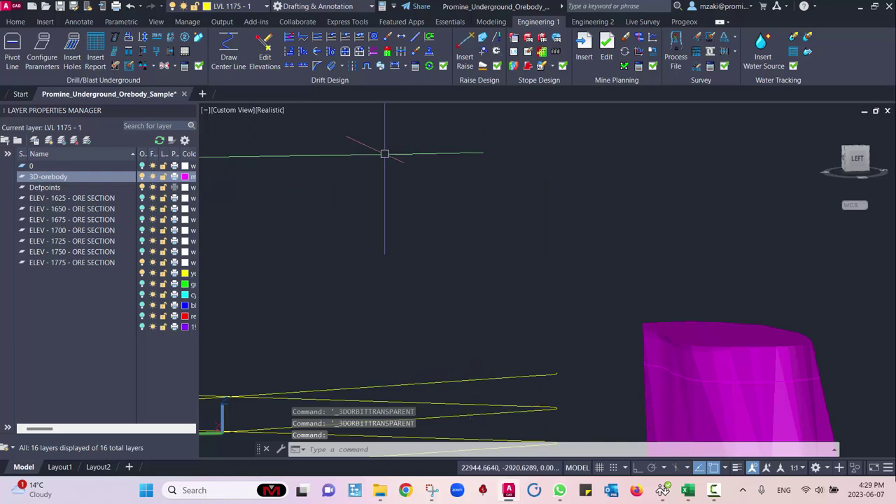
{"action": "middle_click_drag", "start_coordinate": [625, 331], "coordinate": [670, 286], "text": "shift"}
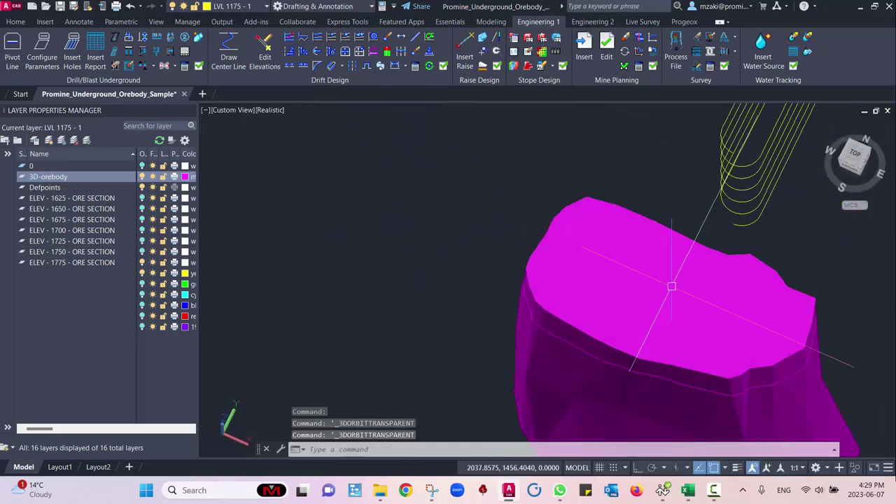
{"action": "left_click", "coordinate": [857, 156]}
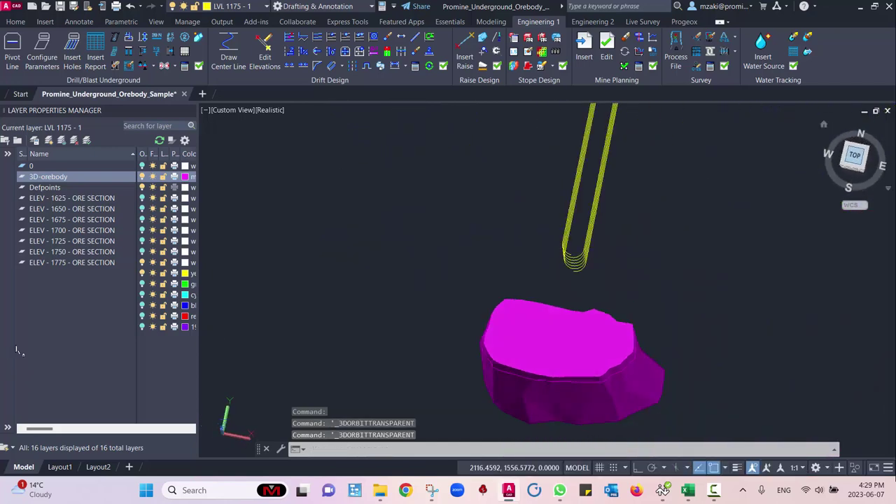
{"action": "left_click", "coordinate": [53, 142]}
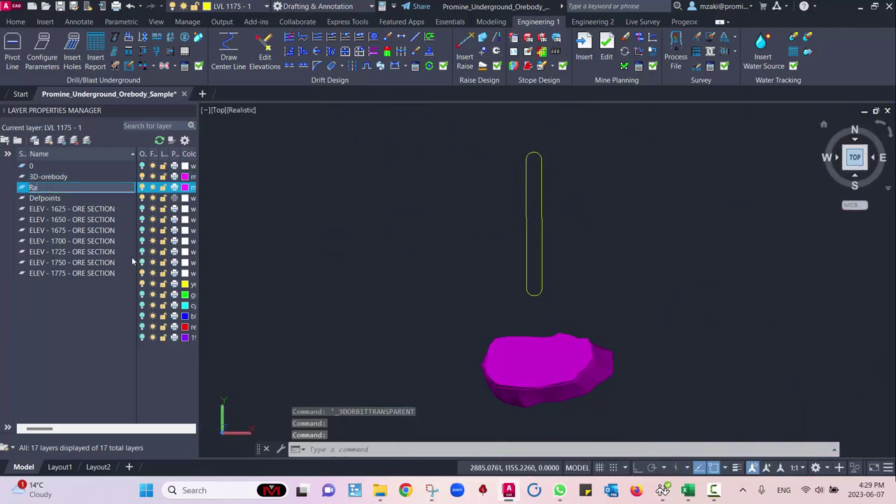
{"action": "key", "text": "Return"}
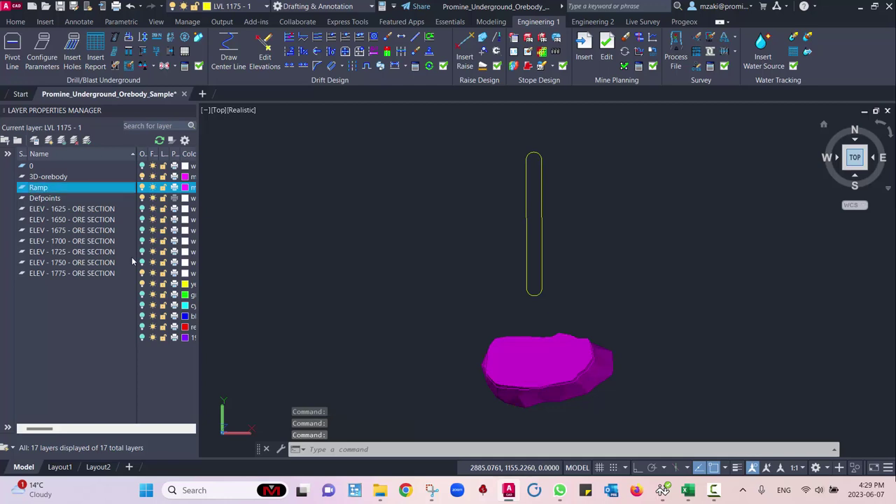
Step: Make the Ramp layer magenta and move the switchback ramp polyline onto it
{"action": "left_click", "coordinate": [185, 188]}
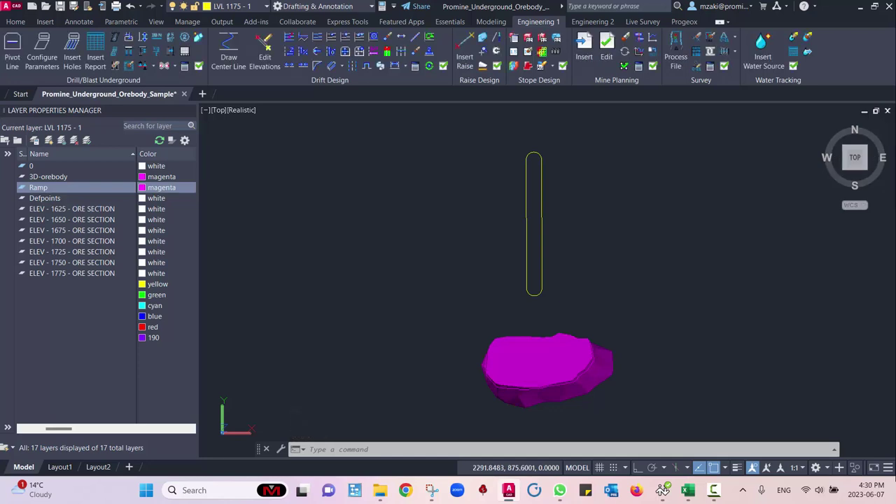
{"action": "left_click", "coordinate": [538, 258]}
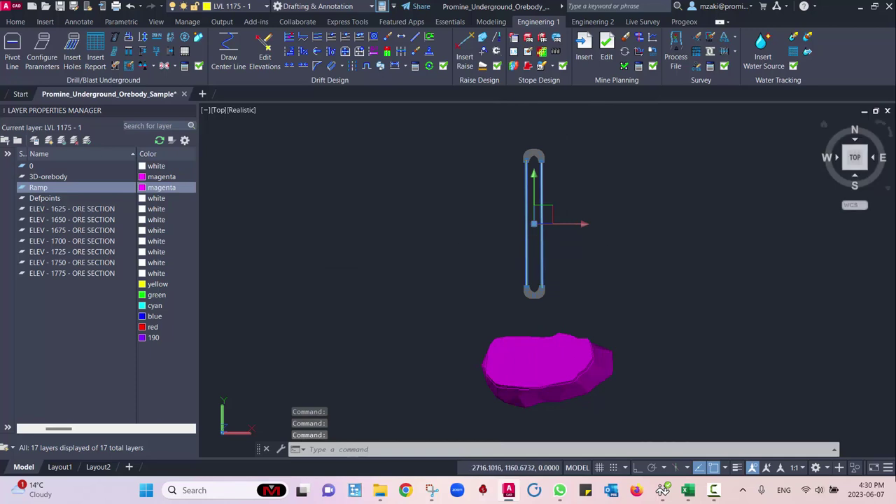
{"action": "key", "text": "ctrl+1"}
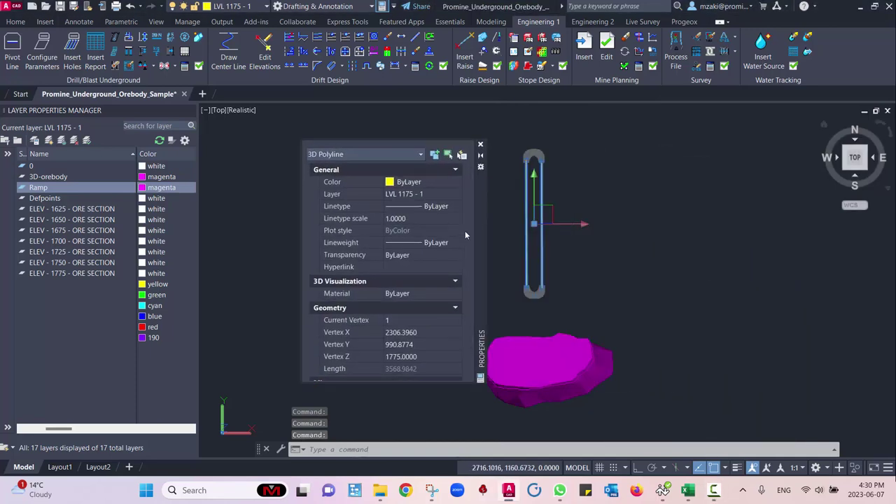
{"action": "left_click", "coordinate": [425, 194]}
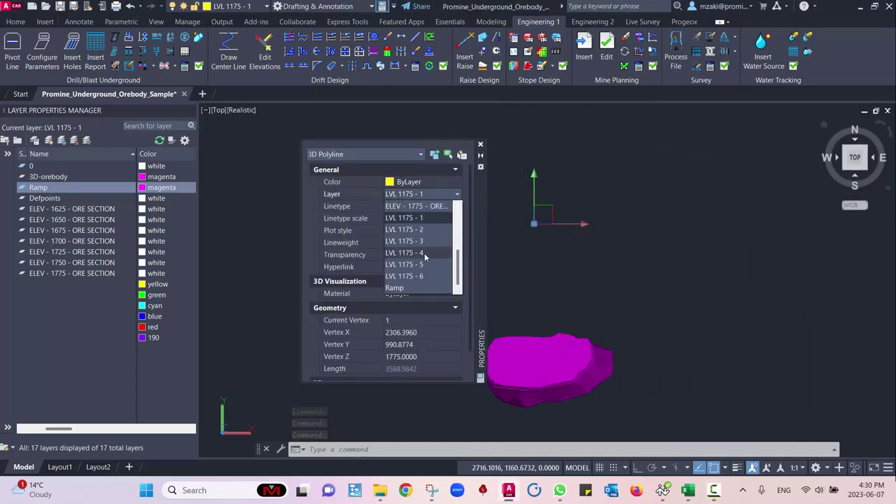
{"action": "left_click", "coordinate": [424, 287]}
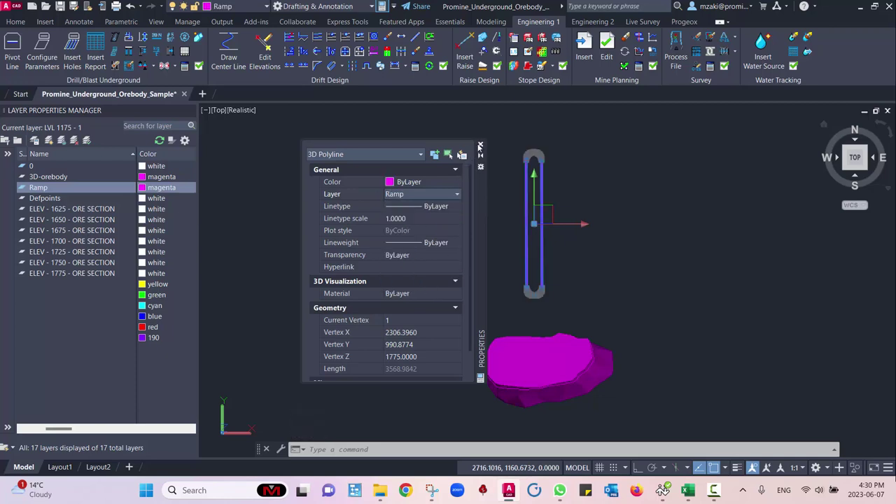
{"action": "left_click", "coordinate": [480, 146]}
{"action": "key", "text": "Escape"}
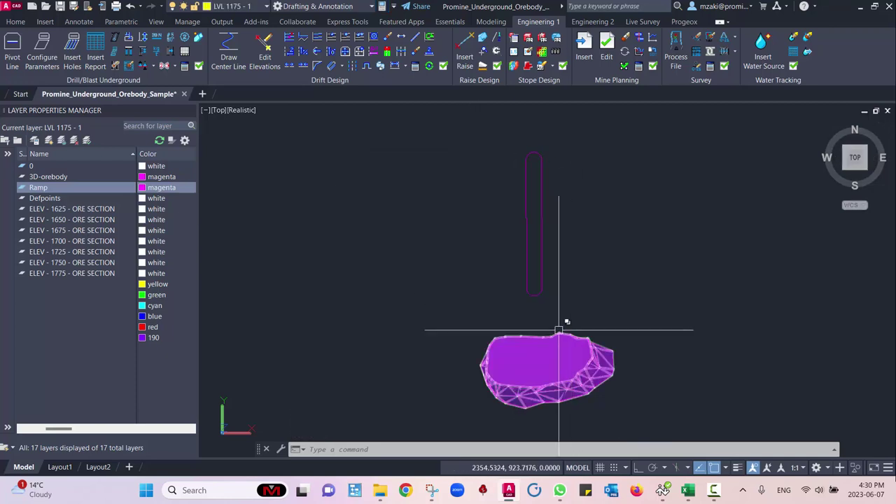
Step: Turn off the solid 3D-orebody layer
{"action": "scroll", "coordinate": [558, 329], "scroll_direction": "up", "scroll_amount": 4}
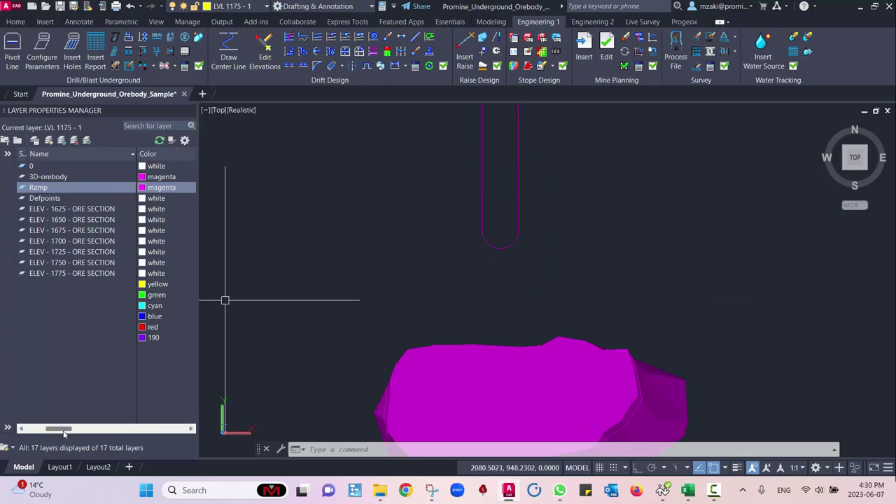
{"action": "left_click_drag", "start_coordinate": [63, 429], "coordinate": [26, 422]}
{"action": "left_click", "coordinate": [144, 177]}
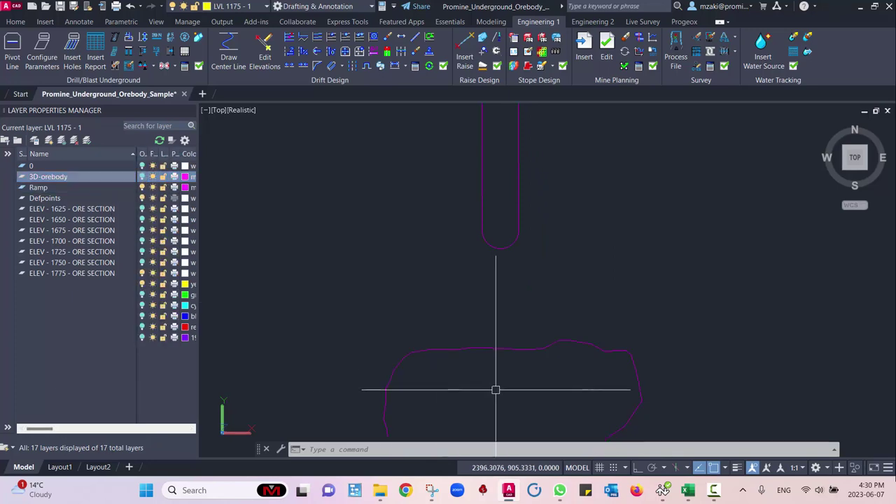
Step: Bring the orebody outline into view and add a new layer below Ramp
{"action": "middle_click_drag", "start_coordinate": [496, 385], "coordinate": [511, 294]}
{"action": "middle_click_drag", "start_coordinate": [532, 266], "coordinate": [514, 223]}
{"action": "scroll", "coordinate": [514, 290], "scroll_direction": "up", "scroll_amount": 2}
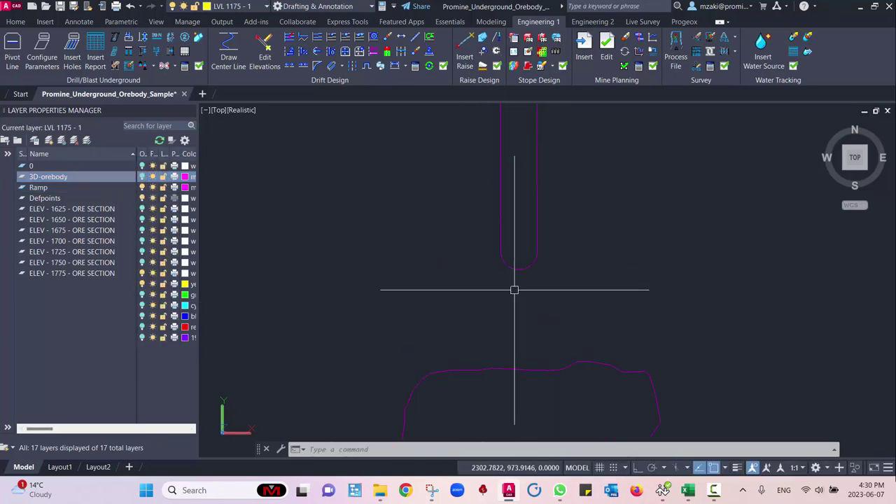
{"action": "scroll", "coordinate": [532, 280], "scroll_direction": "down", "scroll_amount": 2}
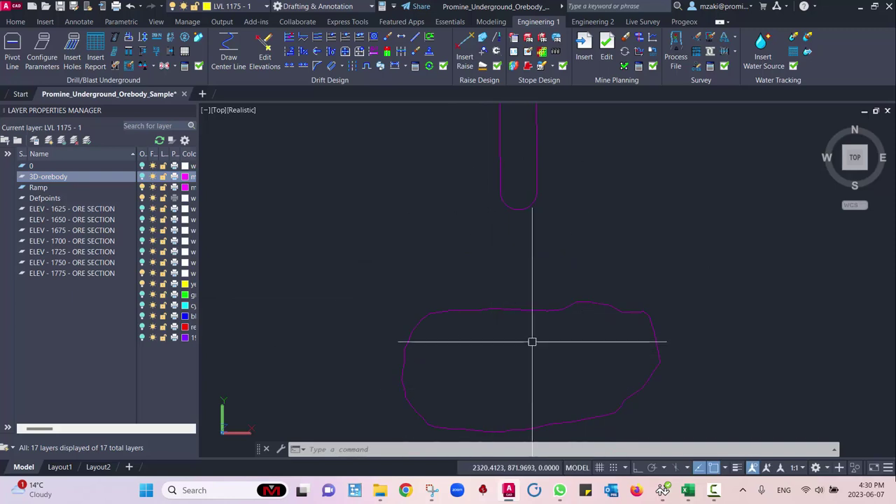
{"action": "middle_click_drag", "start_coordinate": [524, 352], "coordinate": [552, 289]}
{"action": "key", "text": "Escape"}
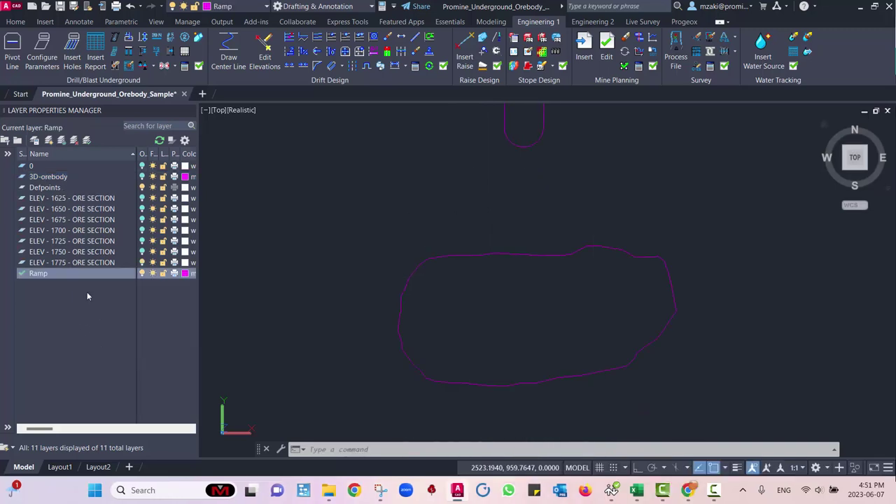
{"action": "left_click", "coordinate": [49, 140]}
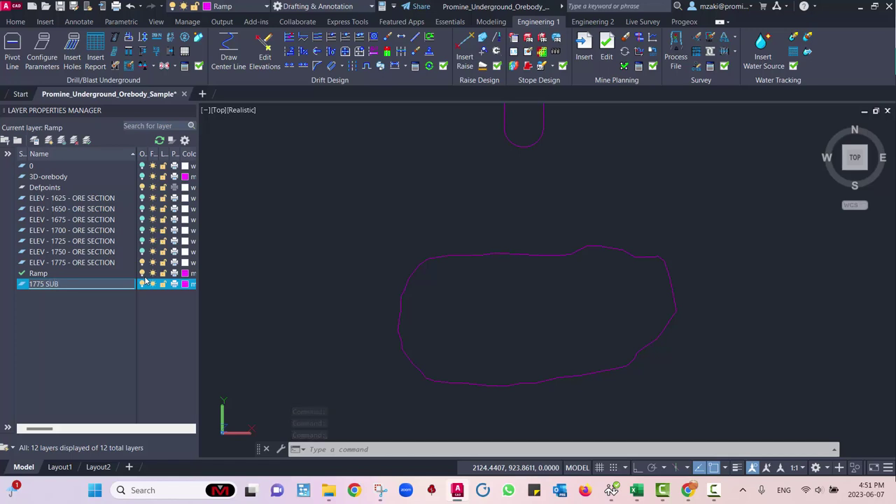
Step: Name the new layer 1775 SUB 1 and add layer 1775 SUB 2
{"action": "type", "text": "1775 SUB 1"}
{"action": "key", "text": "Return"}
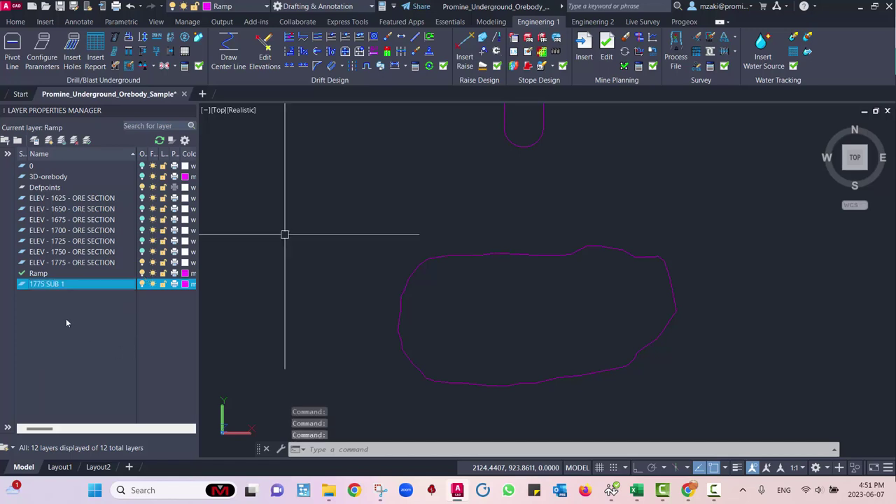
{"action": "key", "text": "F2"}
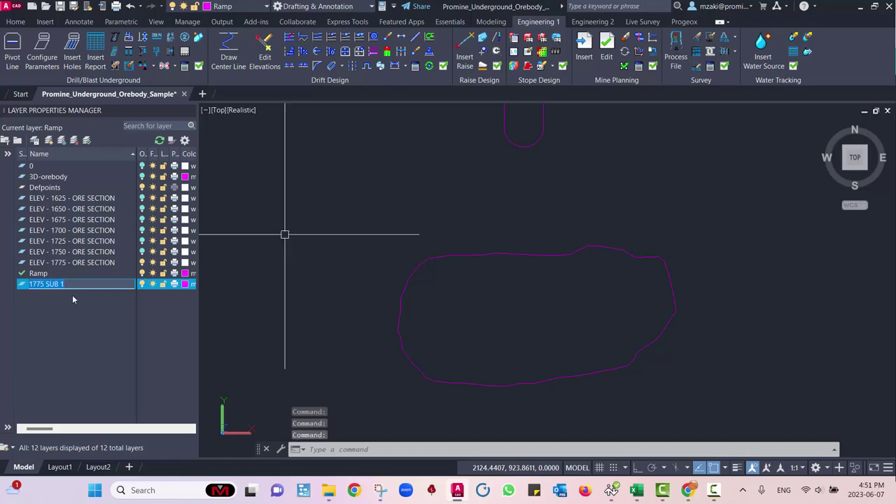
{"action": "key", "text": "Return"}
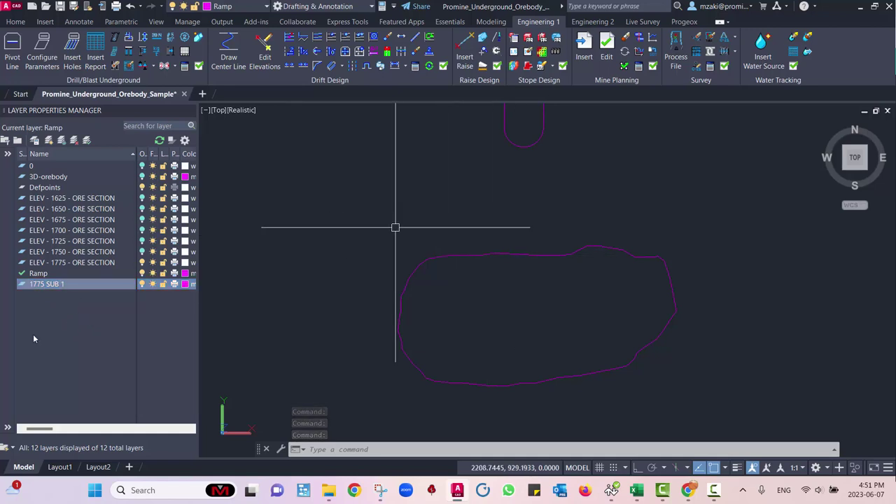
{"action": "left_click", "coordinate": [47, 140]}
{"action": "type", "text": "1775 SUB 1"}
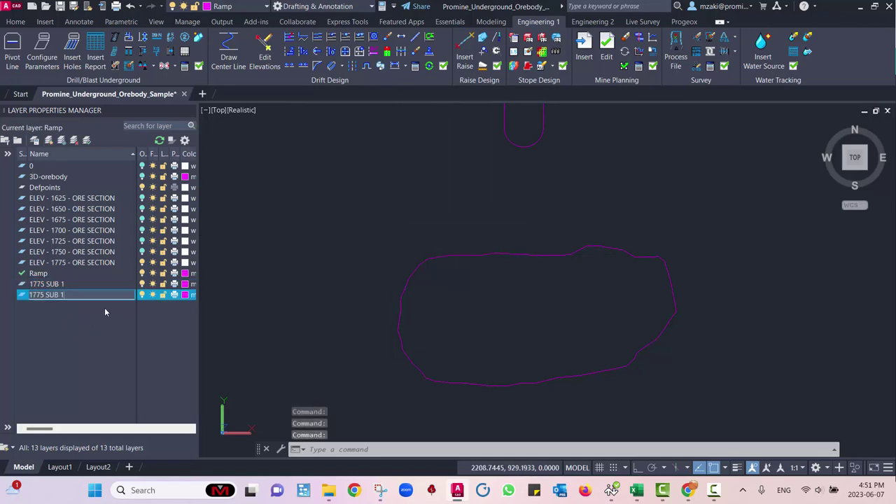
{"action": "key", "text": "BackSpace"}
{"action": "type", "text": "2"}
{"action": "key", "text": "Return"}
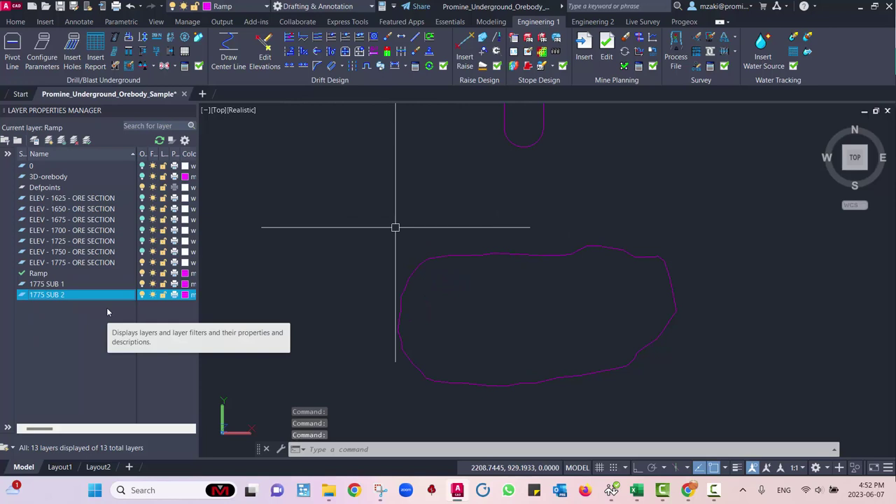
Step: Add layers 1775 SUB 3, 1775 SUB 4 and 1775 SUB 5
{"action": "left_click", "coordinate": [35, 140]}
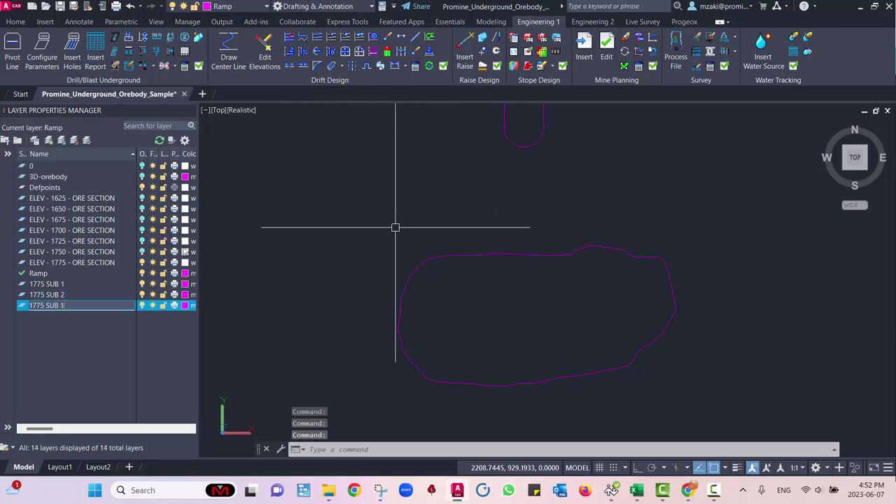
{"action": "key", "text": "Return"}
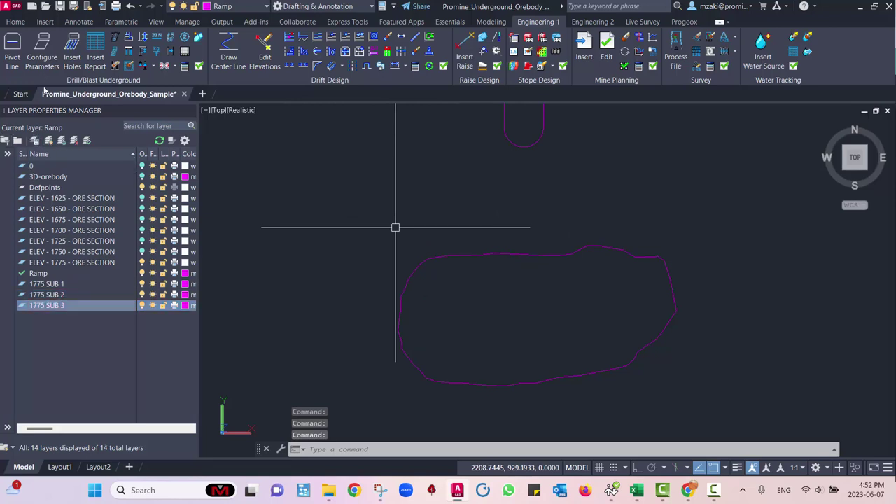
{"action": "left_click", "coordinate": [34, 140]}
{"action": "type", "text": "1775 SUB 3"}
{"action": "key", "text": "BackSpace"}
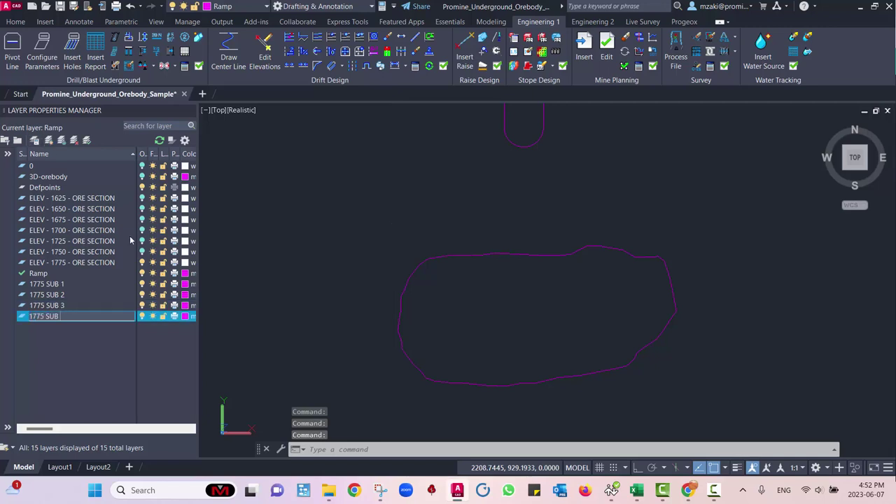
{"action": "type", "text": "4"}
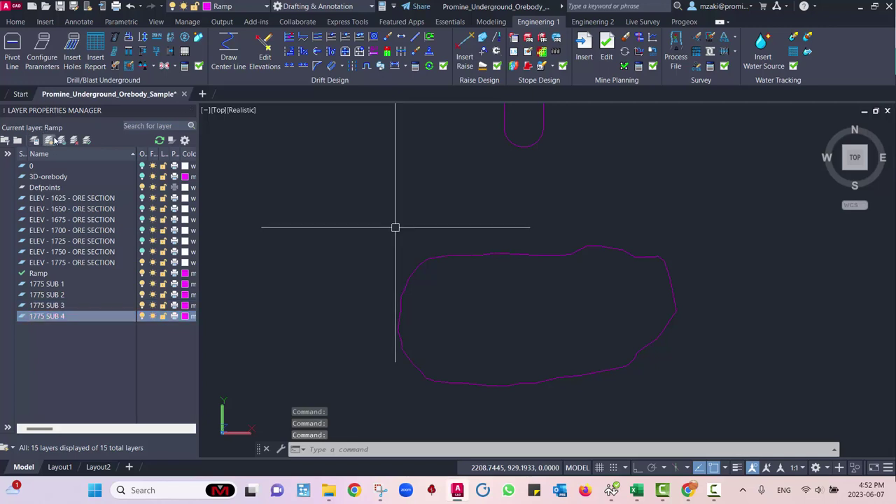
{"action": "left_click", "coordinate": [62, 140]}
{"action": "type", "text": "1775 SUB 1"}
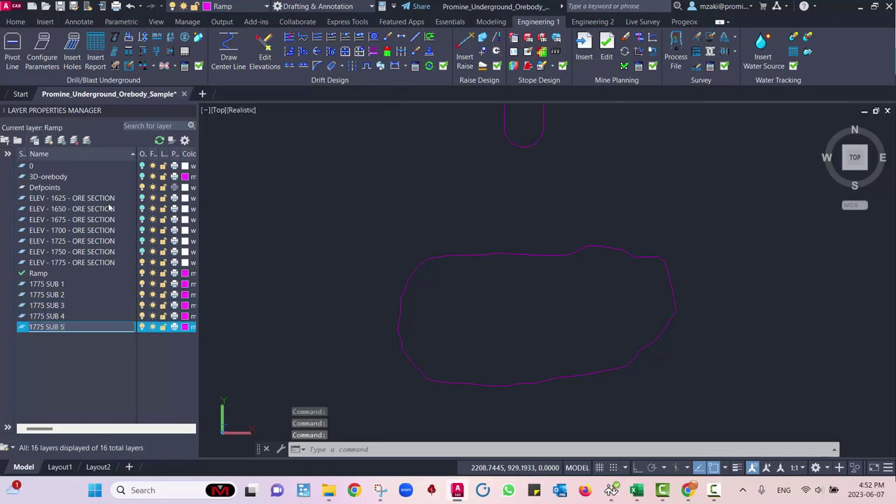
{"action": "key", "text": "Return"}
{"action": "left_click", "coordinate": [116, 284]}
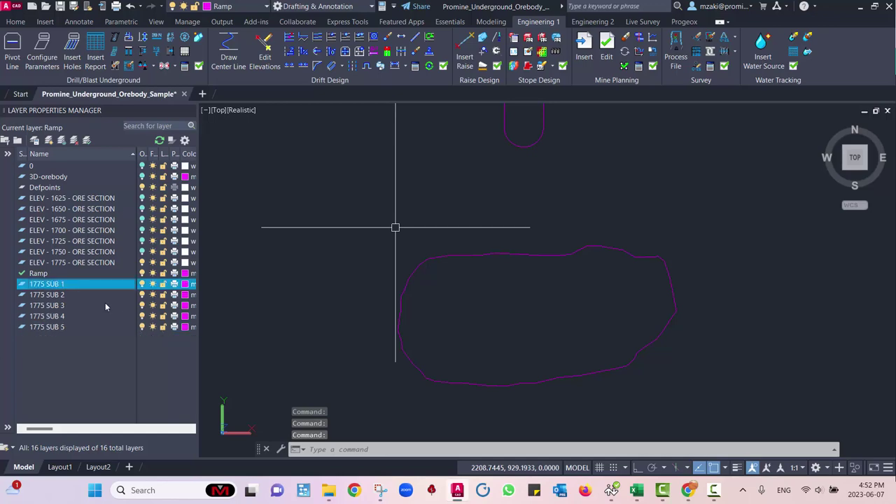
{"action": "left_click", "coordinate": [183, 286]}
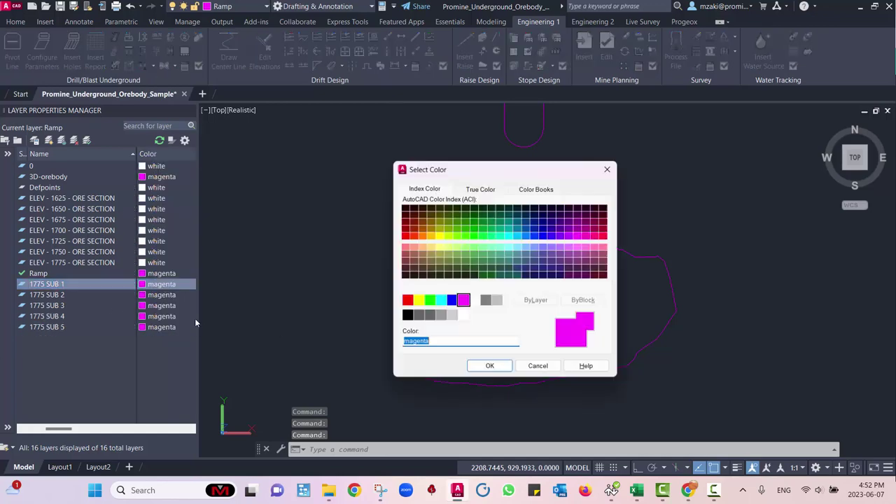
Step: Colour layers 1775 SUB 1 red, 1775 SUB 2 yellow and 1775 SUB 3 green
{"action": "left_click", "coordinate": [407, 299]}
{"action": "left_click", "coordinate": [489, 365]}
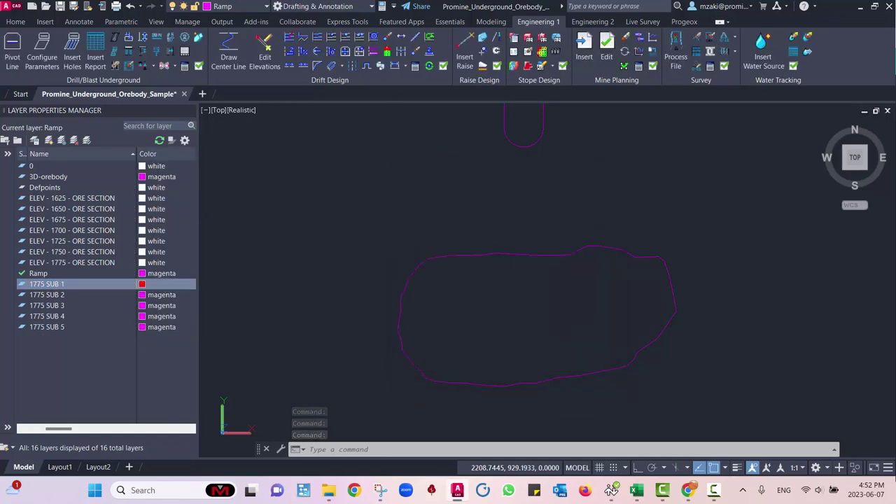
{"action": "left_click", "coordinate": [145, 298]}
{"action": "left_click", "coordinate": [418, 300]}
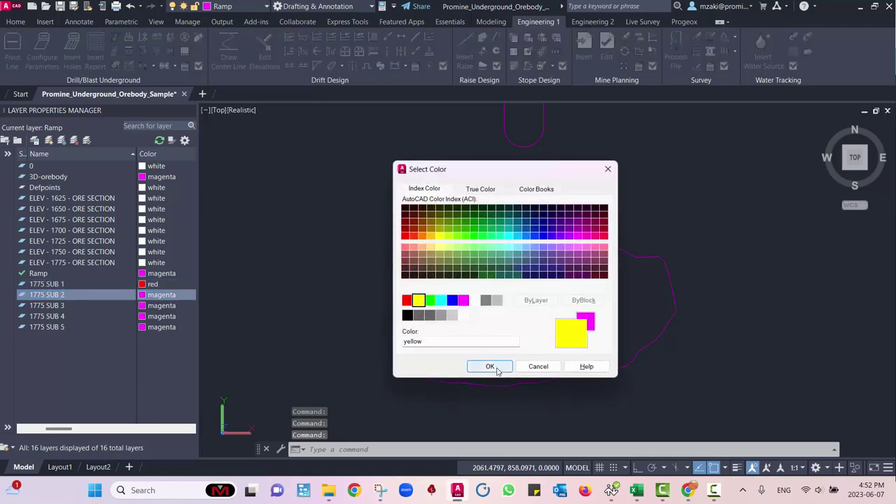
{"action": "left_click", "coordinate": [489, 366]}
{"action": "left_click", "coordinate": [145, 306]}
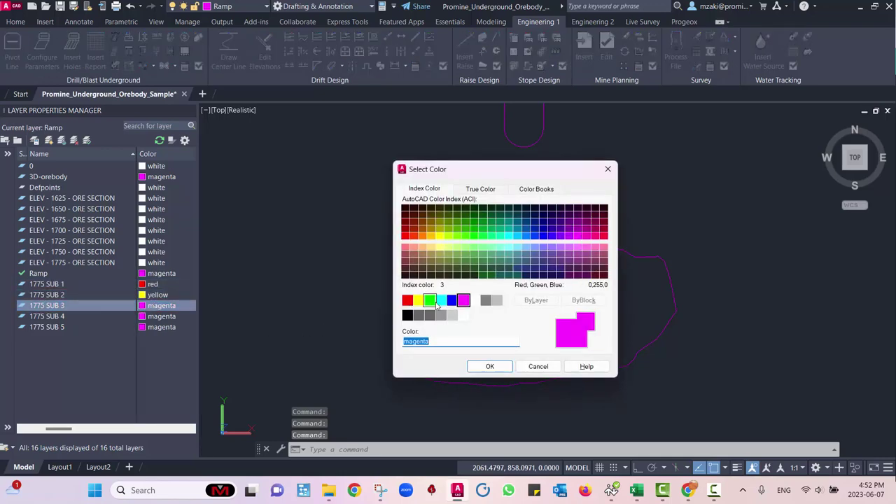
{"action": "left_click", "coordinate": [438, 301]}
{"action": "left_click", "coordinate": [429, 300]}
{"action": "left_click", "coordinate": [489, 366]}
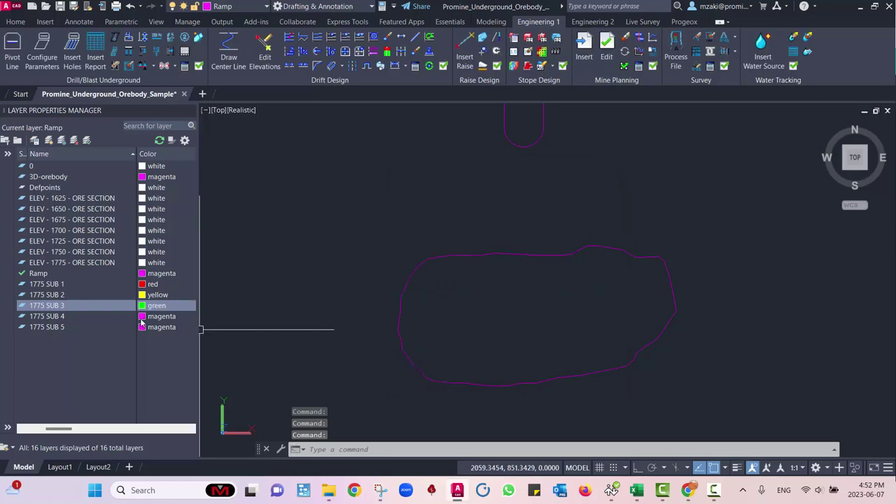
Step: Colour 1775 SUB 4 cyan and 1775 SUB 5 blue, then review the sublevel layers
{"action": "left_click", "coordinate": [142, 316]}
{"action": "left_click", "coordinate": [441, 300]}
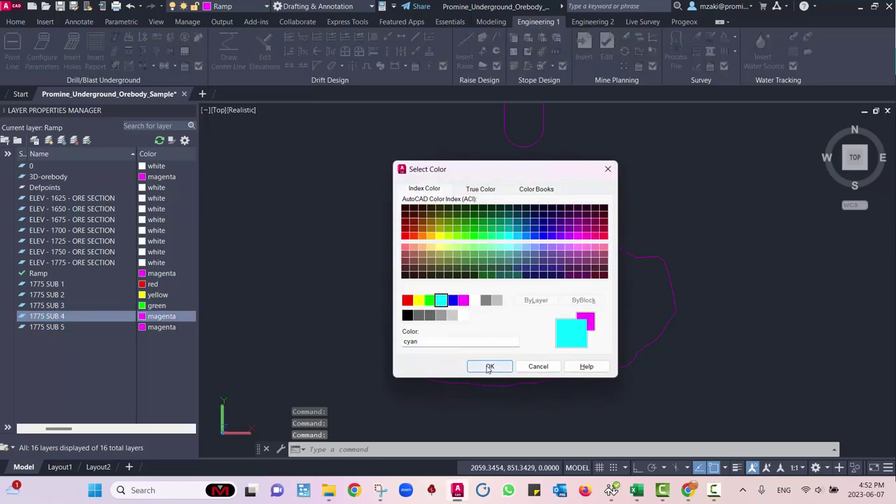
{"action": "left_click", "coordinate": [489, 366]}
{"action": "left_click", "coordinate": [142, 327]}
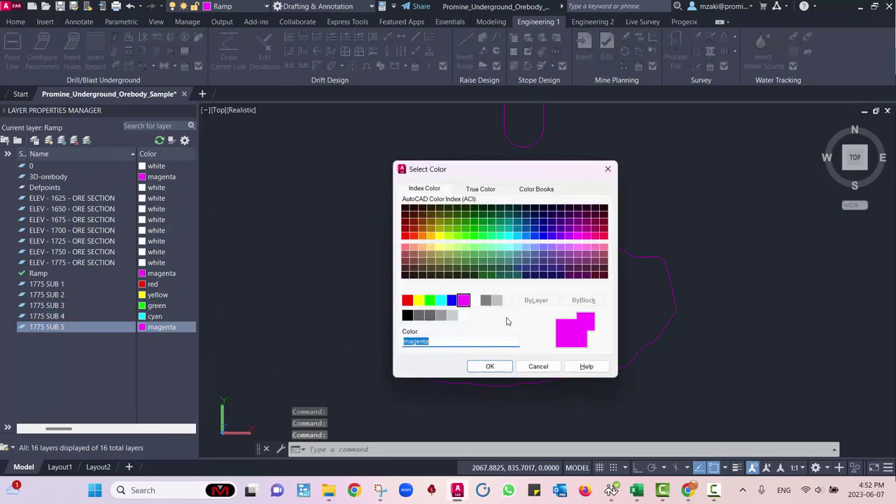
{"action": "left_click", "coordinate": [452, 300]}
{"action": "left_click", "coordinate": [489, 366]}
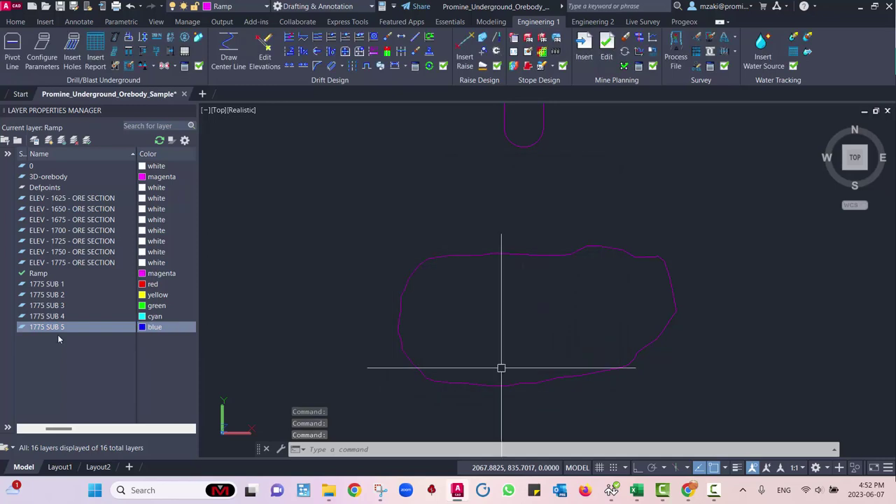
{"action": "left_click", "coordinate": [50, 284]}
{"action": "left_click", "coordinate": [59, 297]}
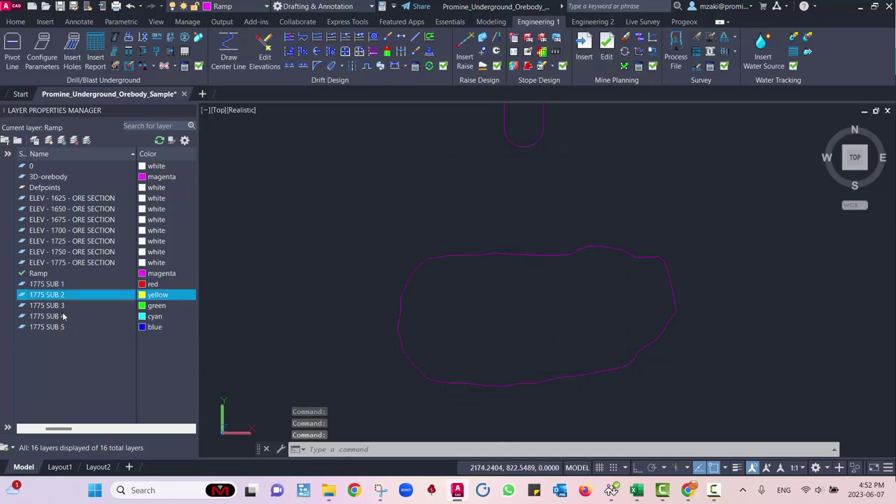
{"action": "key", "text": "Down"}
{"action": "key", "text": "Down"}
{"action": "key", "text": "Down"}
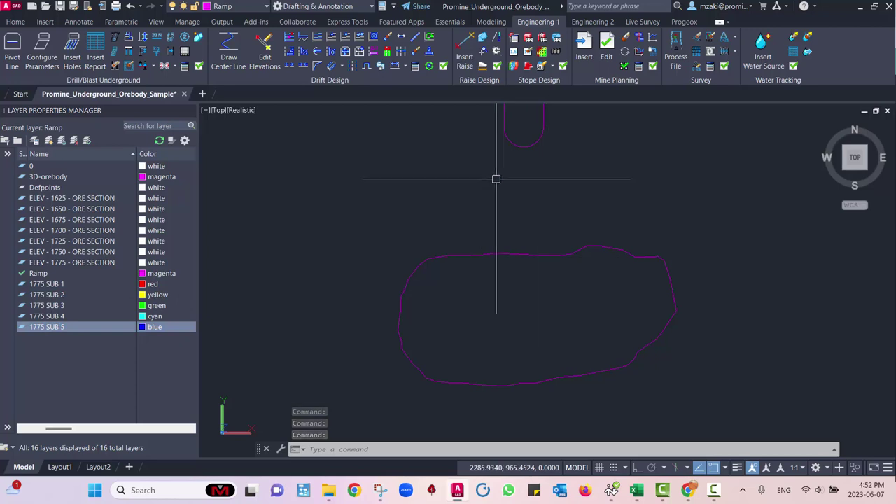
Step: Zoom to the ramp's drift end and make the red 1775 SUB 1 layer current
{"action": "middle_click_drag", "start_coordinate": [495, 178], "coordinate": [453, 215]}
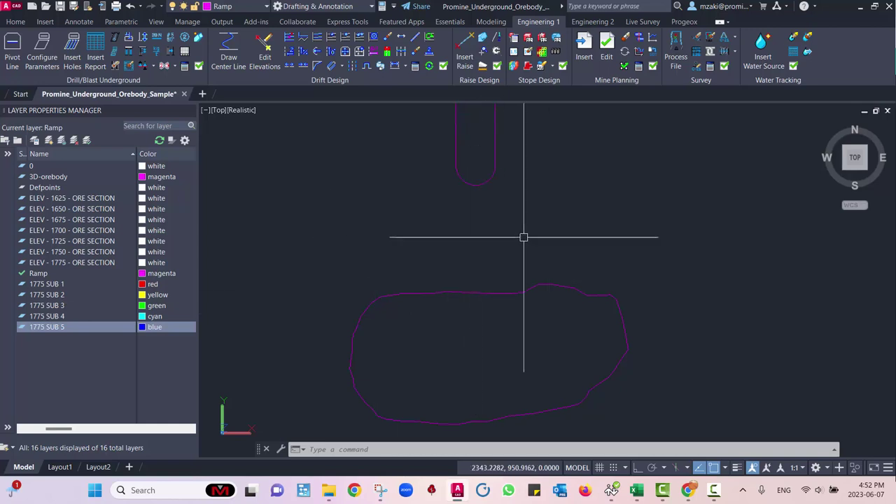
{"action": "scroll", "coordinate": [466, 277], "scroll_direction": "up", "scroll_amount": 3}
{"action": "mouse_move", "coordinate": [470, 268]}
{"action": "middle_mouse_down"}
{"action": "mouse_move", "coordinate": [481, 305]}
{"action": "mouse_move", "coordinate": [476, 296]}
{"action": "middle_mouse_up"}
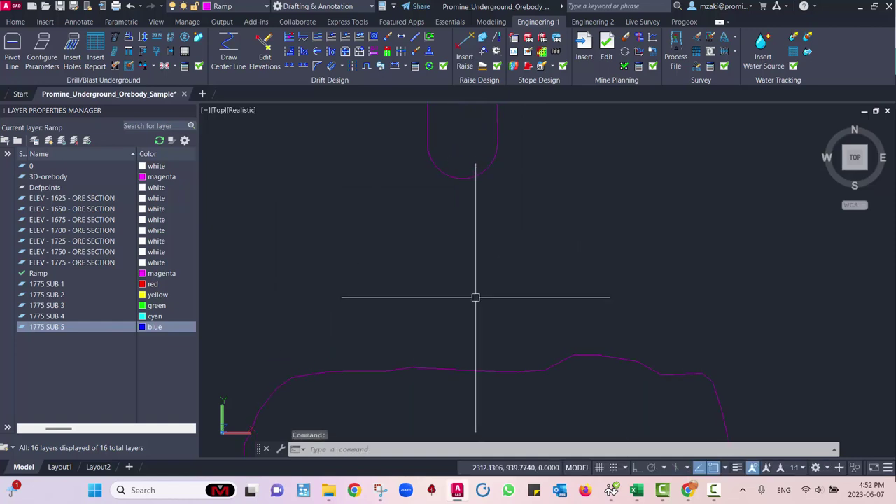
{"action": "double_click", "coordinate": [80, 283]}
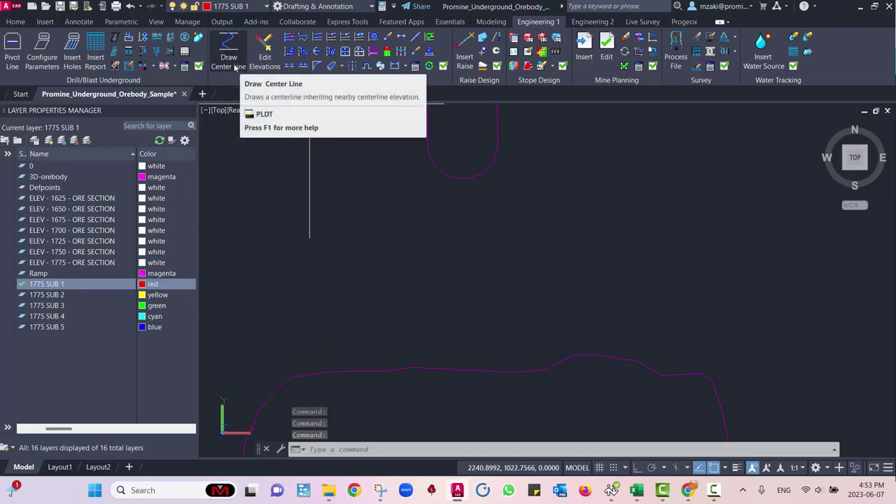
Step: Start a drift centerline at the ramp arc's bottom, named 1775 SUB 1 with start slope 0
{"action": "left_click", "coordinate": [229, 62]}
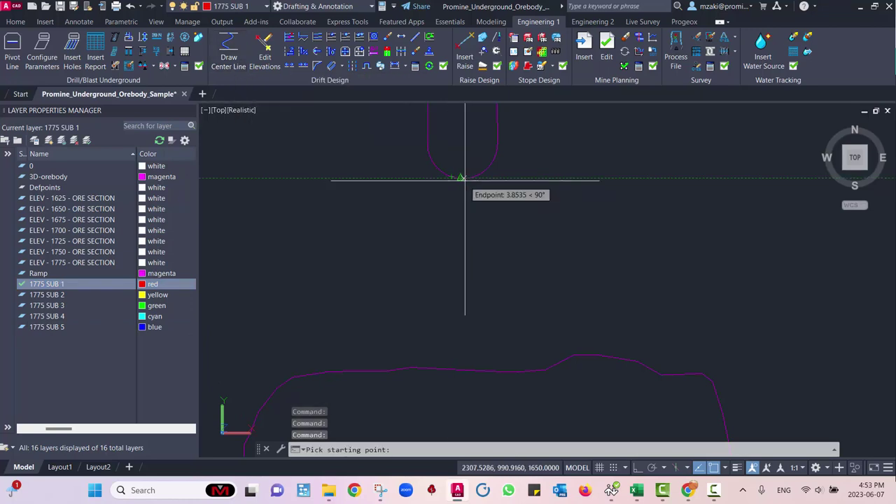
{"action": "scroll", "coordinate": [465, 178], "scroll_direction": "up", "scroll_amount": 5}
{"action": "middle_click_drag", "start_coordinate": [465, 193], "coordinate": [462, 295]}
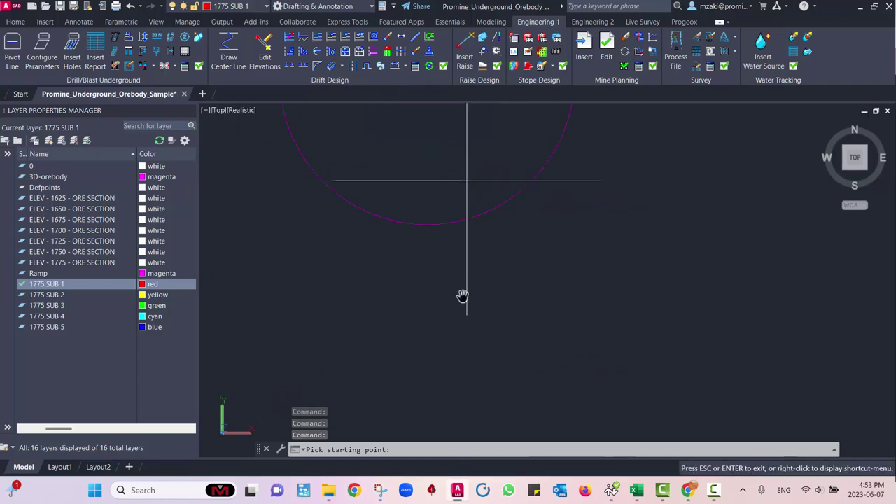
{"action": "left_click", "coordinate": [425, 225]}
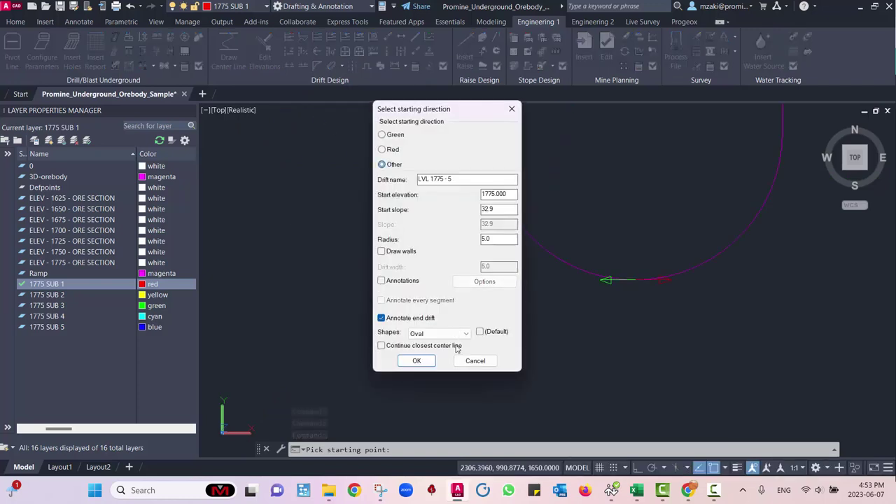
{"action": "scroll", "coordinate": [454, 333], "scroll_direction": "up", "scroll_amount": 1}
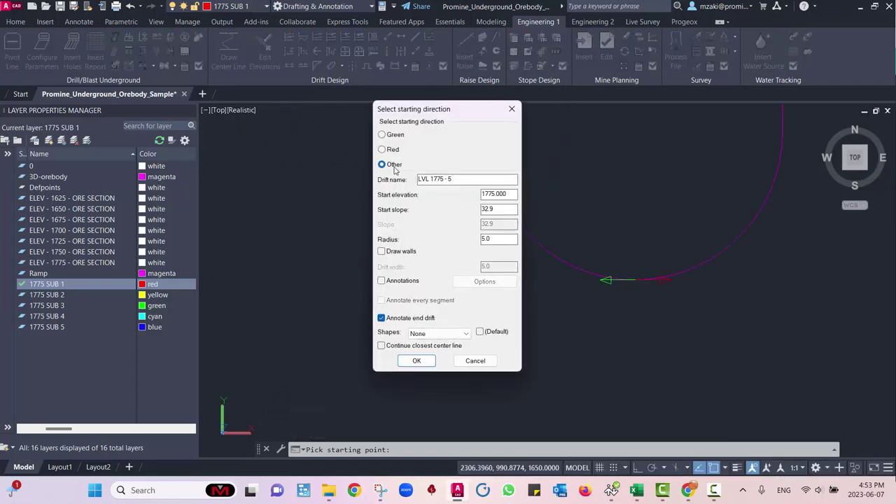
{"action": "left_click_drag", "start_coordinate": [465, 179], "coordinate": [418, 180]}
{"action": "type", "text": "177"}
{"action": "left_click", "coordinate": [415, 360]}
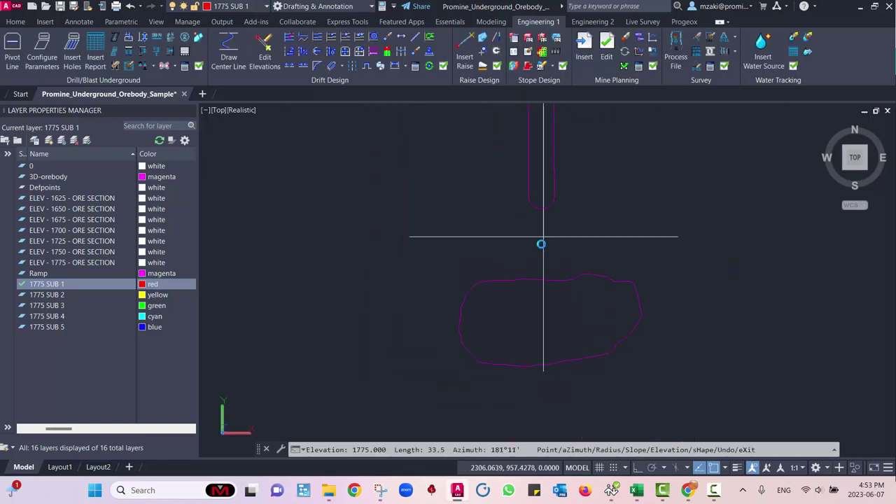
Step: Draw the 75-unit flat drift segment and move it onto layer 1775 SUB 1
{"action": "scroll", "coordinate": [541, 306], "scroll_direction": "up", "scroll_amount": 1}
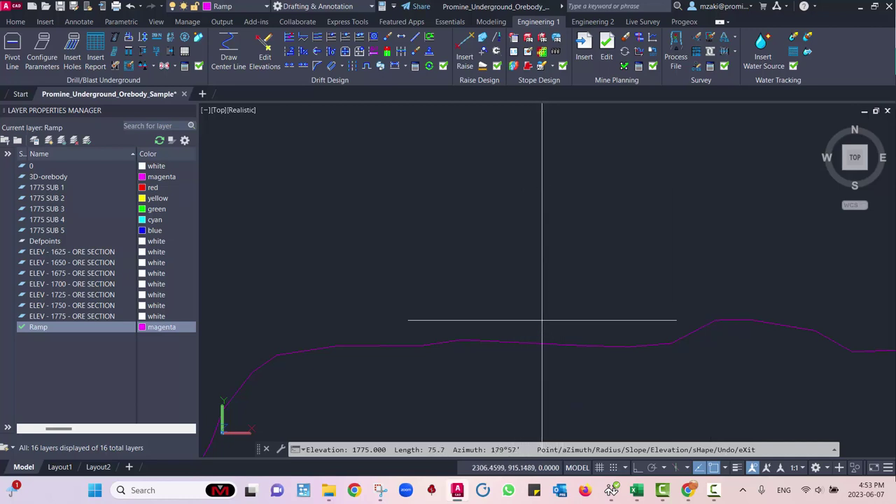
{"action": "left_click", "coordinate": [543, 320]}
{"action": "key", "text": "Escape"}
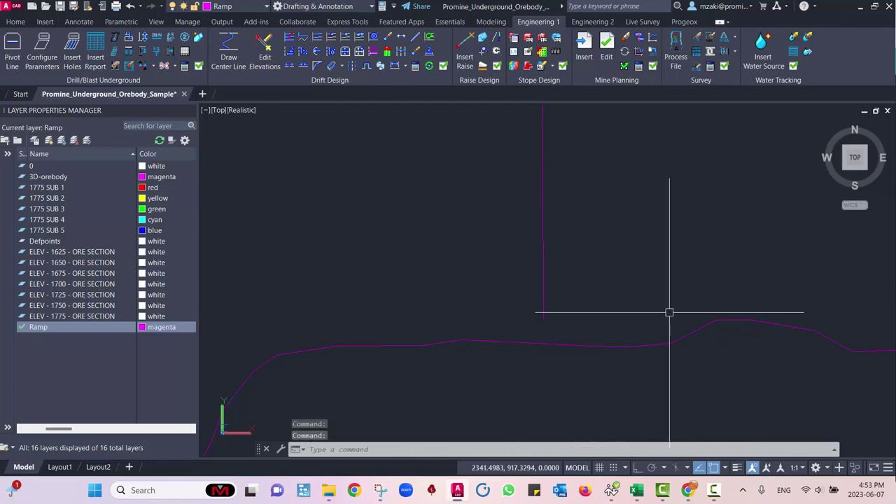
{"action": "left_click", "coordinate": [607, 289]}
{"action": "left_click", "coordinate": [494, 252]}
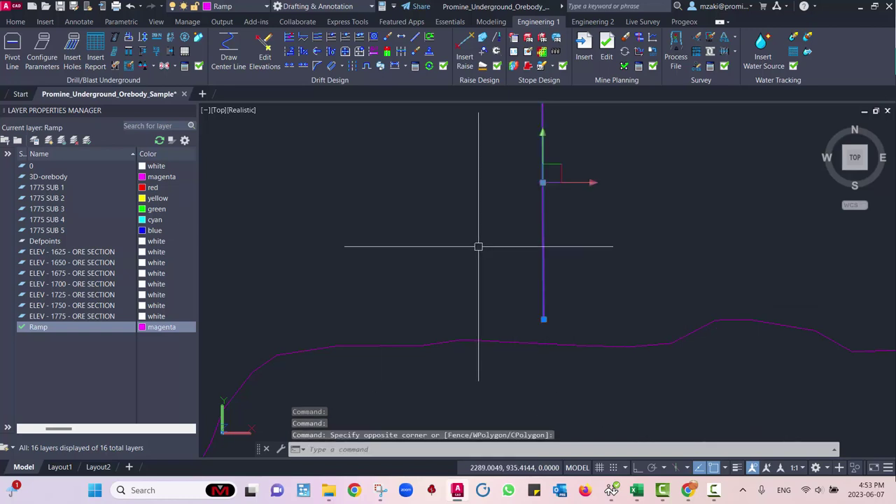
{"action": "key", "text": "ctrl+1"}
{"action": "left_click", "coordinate": [415, 197]}
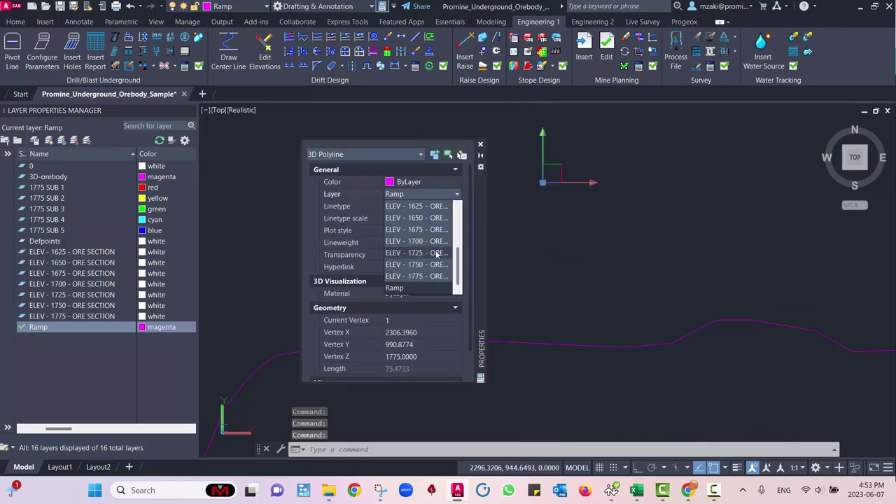
{"action": "scroll", "coordinate": [420, 242], "scroll_direction": "up", "scroll_amount": 3}
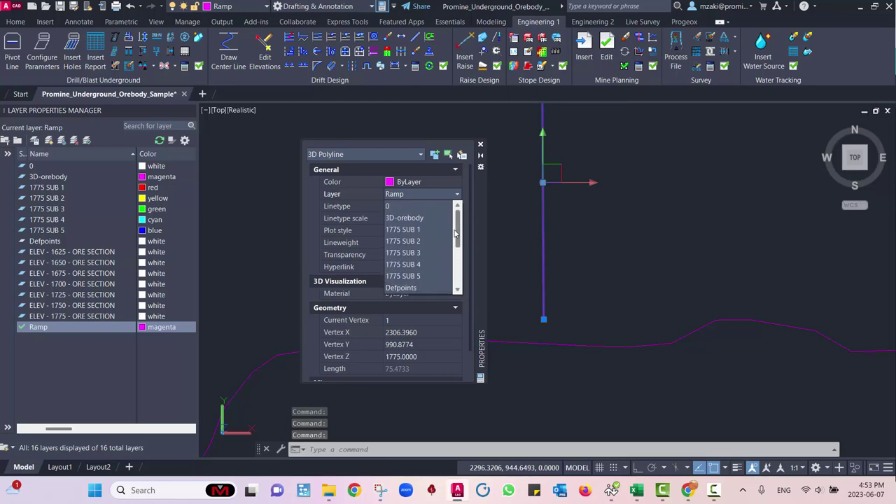
{"action": "left_click", "coordinate": [418, 231]}
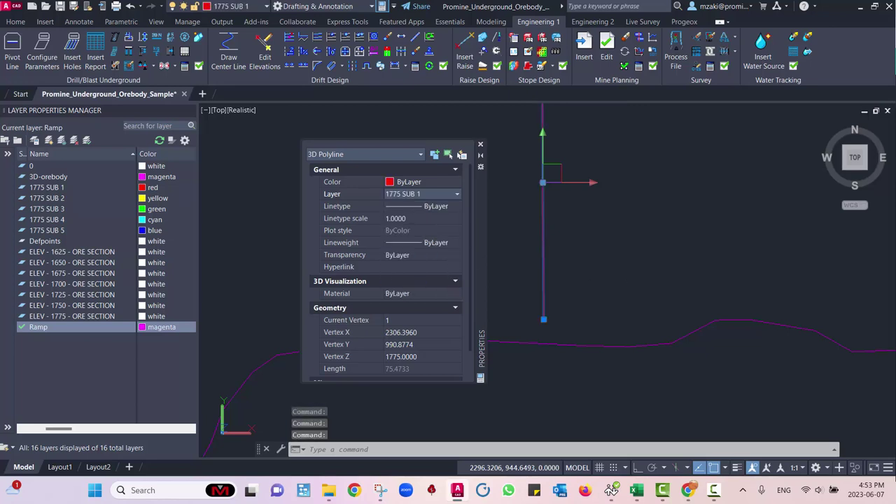
{"action": "key", "text": "Escape"}
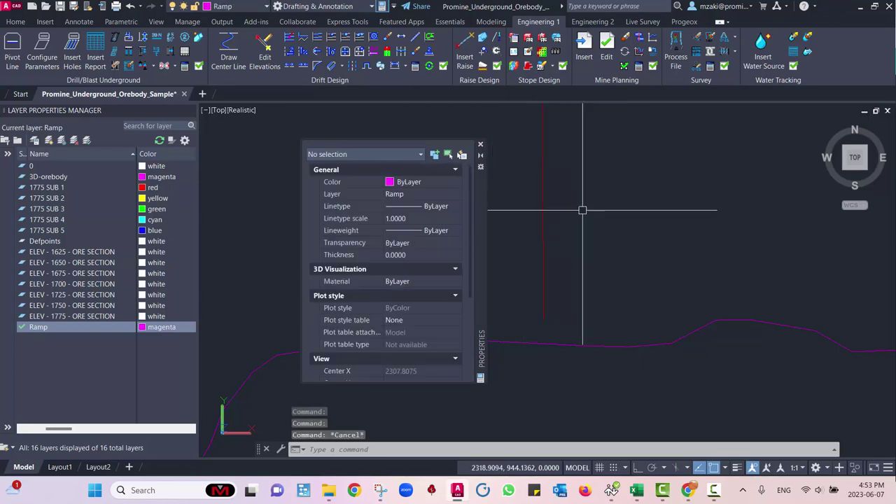
{"action": "left_click", "coordinate": [480, 143]}
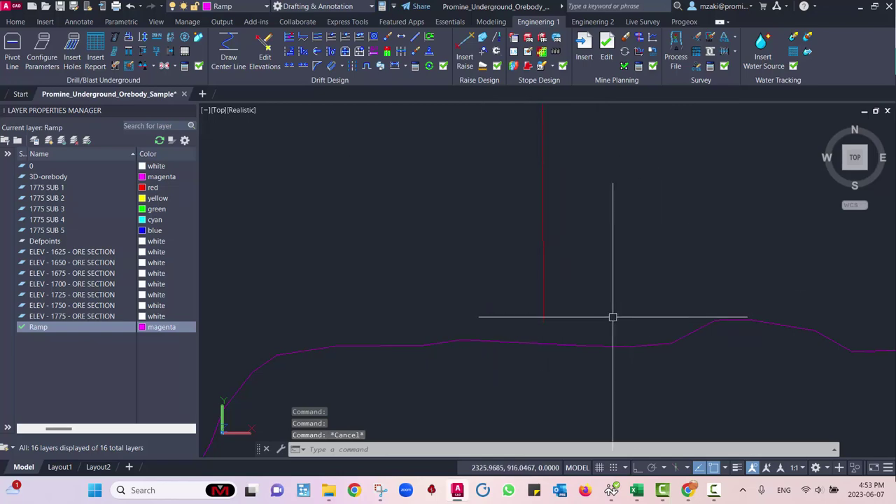
Step: Check the red drift line's centre-line values in Edit Elevations, leaving them unchanged
{"action": "left_click", "coordinate": [265, 57]}
{"action": "left_click", "coordinate": [544, 201]}
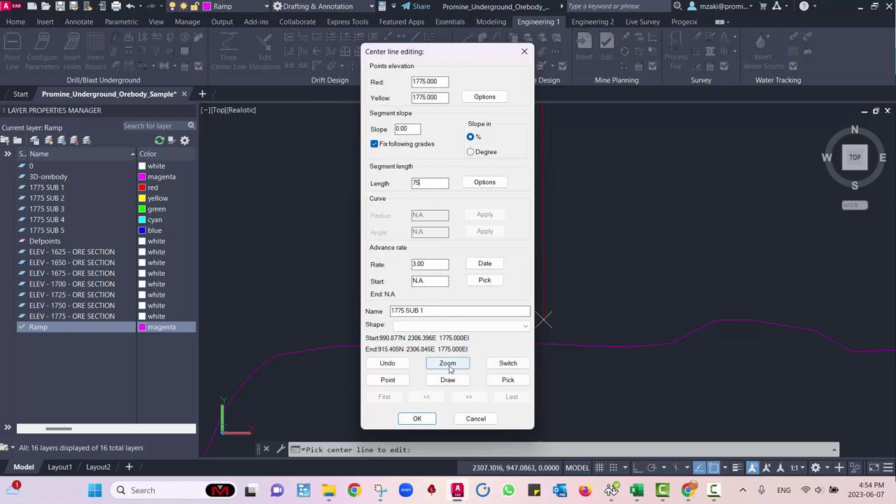
{"action": "left_click", "coordinate": [422, 423]}
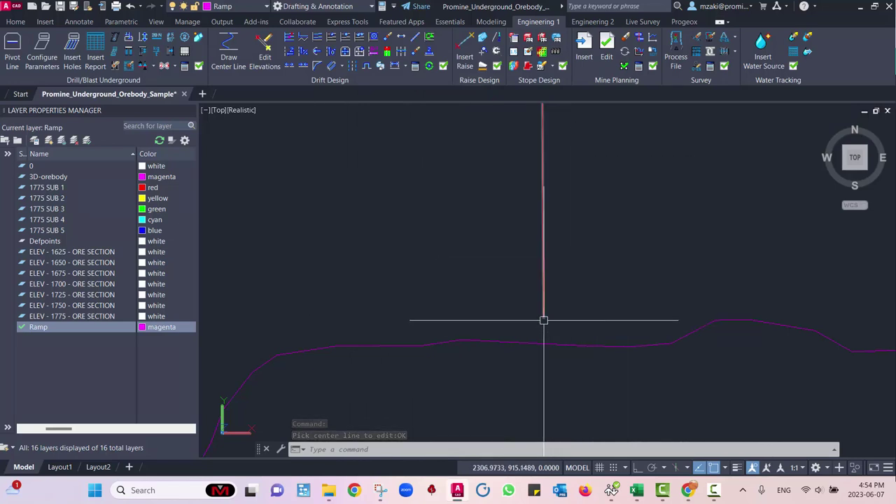
Step: Place a point at the end of the red drift line with POINT
{"action": "type", "text": "poin"}
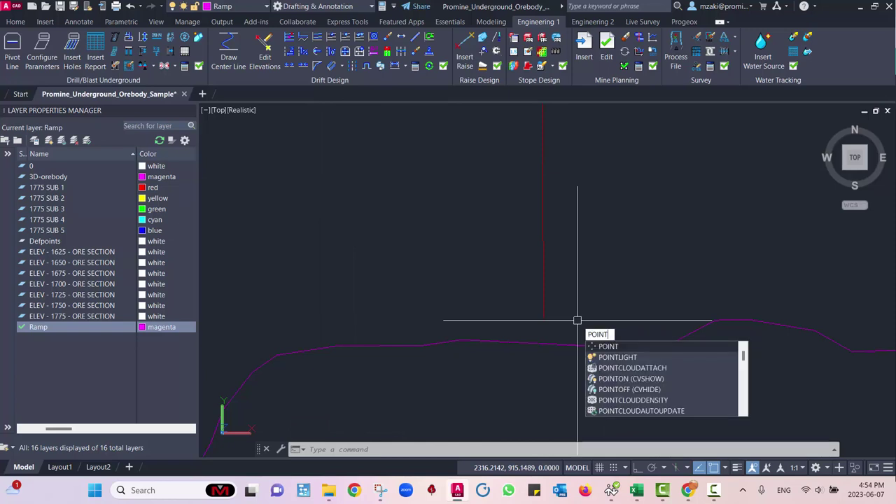
{"action": "key", "text": "Return"}
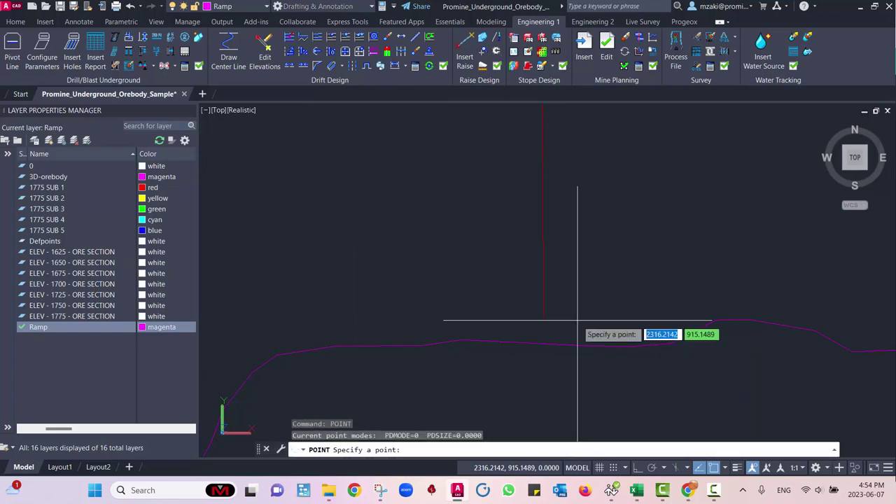
{"action": "left_click", "coordinate": [543, 318]}
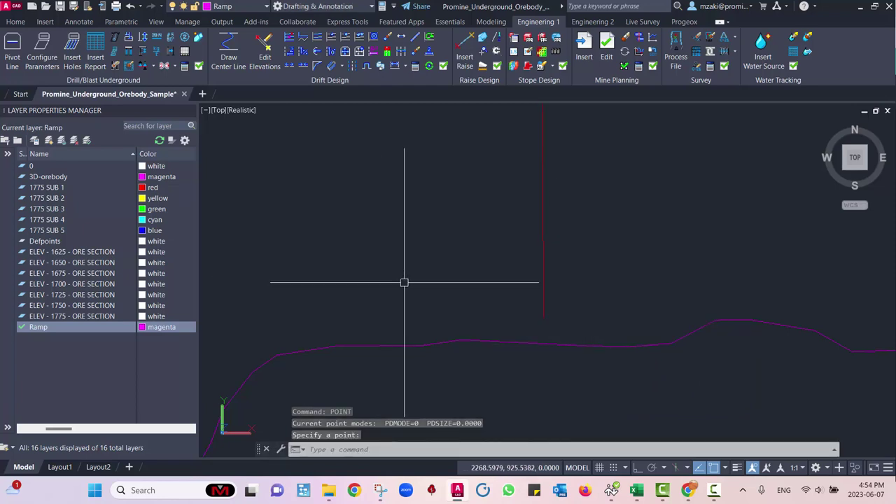
Step: Set the point style to X markers at 5% size and verify the drift-end point
{"action": "type", "text": "ddp"}
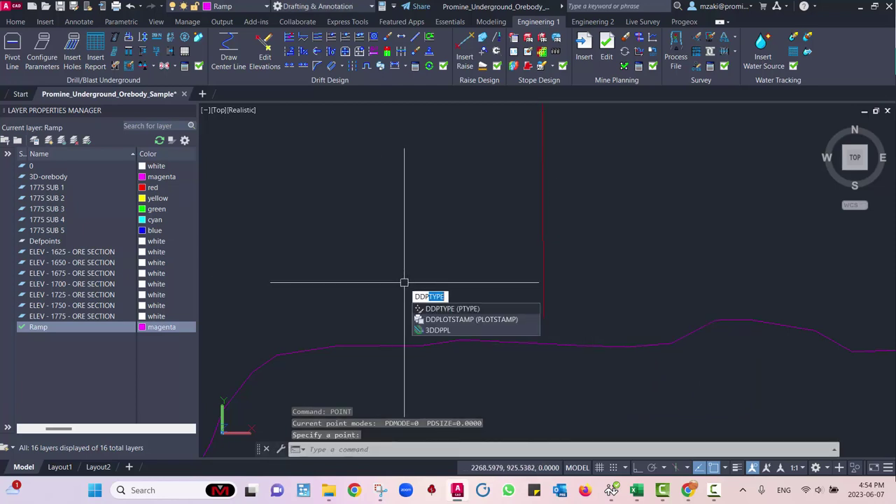
{"action": "key", "text": "Return"}
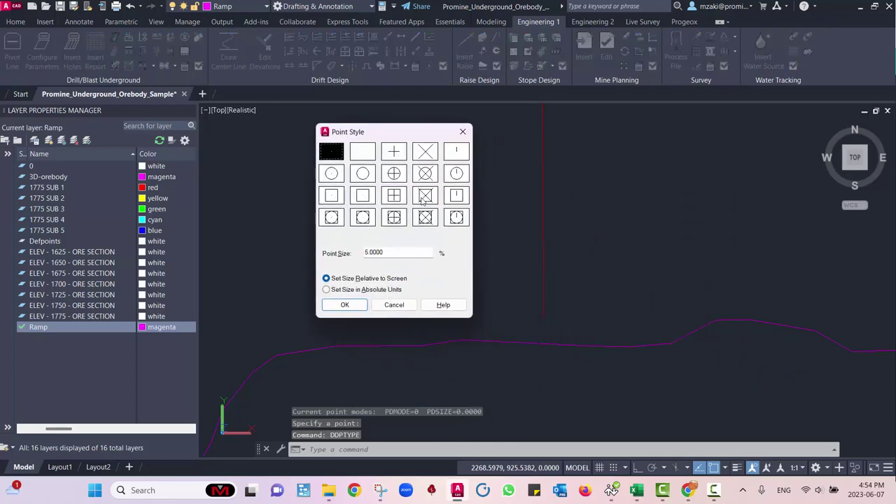
{"action": "left_click", "coordinate": [424, 151]}
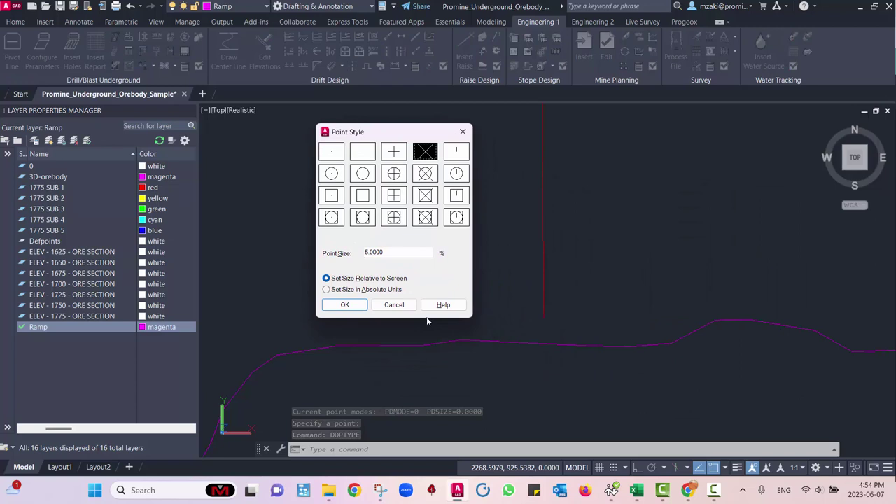
{"action": "left_click", "coordinate": [344, 305]}
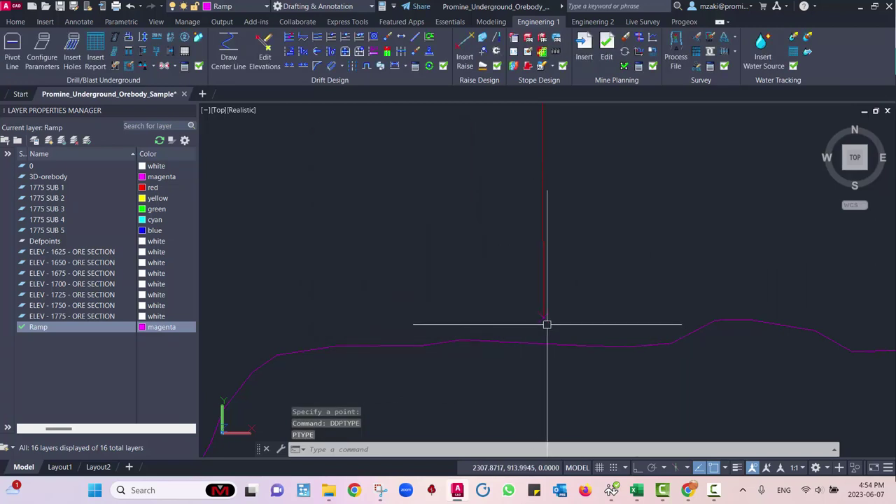
{"action": "left_click", "coordinate": [544, 322]}
{"action": "key", "text": "Escape"}
{"action": "scroll", "coordinate": [588, 320], "scroll_direction": "up", "scroll_amount": 3}
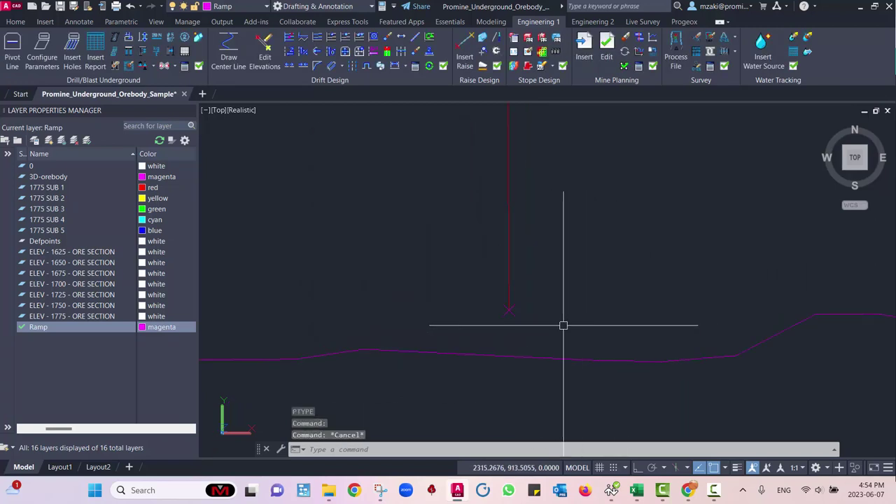
{"action": "left_click", "coordinate": [509, 317]}
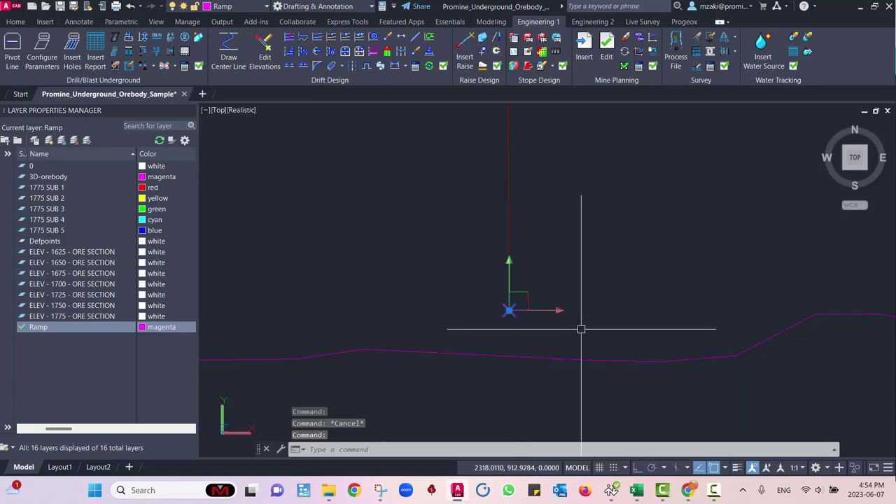
{"action": "key", "text": "Escape"}
{"action": "scroll", "coordinate": [610, 336], "scroll_direction": "down", "scroll_amount": 2}
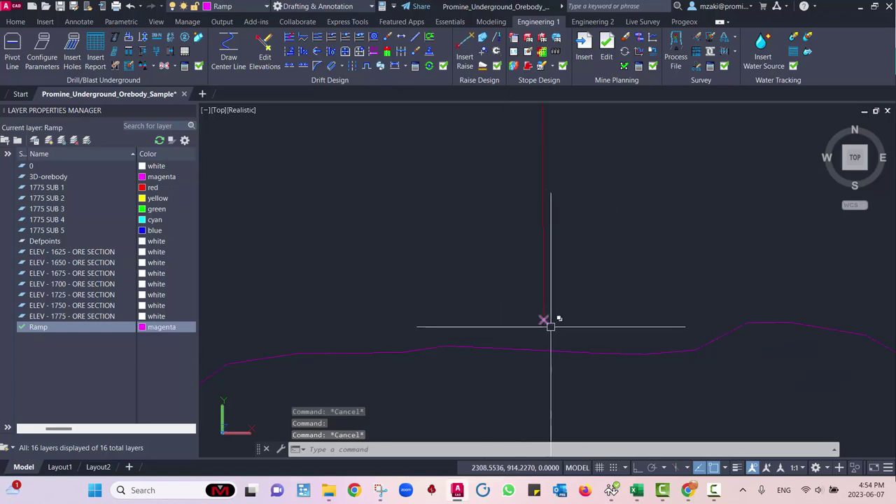
{"action": "middle_click_drag", "start_coordinate": [606, 310], "coordinate": [430, 256]}
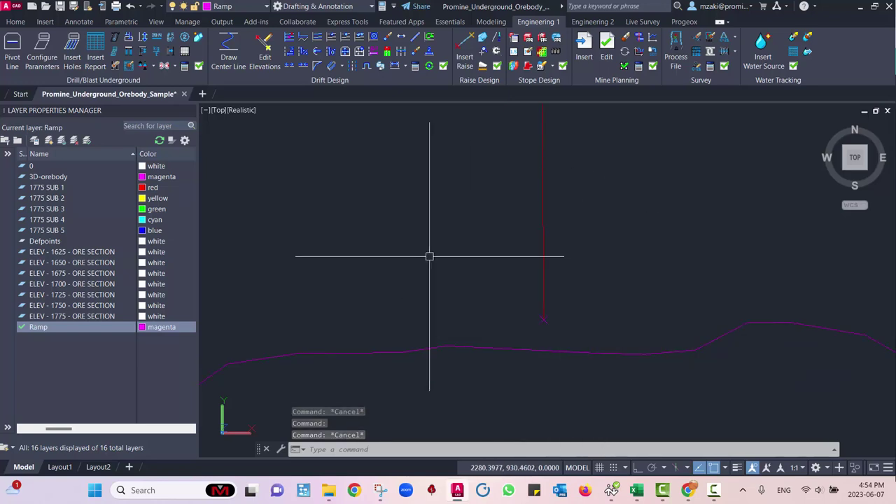
Step: Orbit to a side view comparing the red drift with the orebody, then bring up Excel
{"action": "scroll", "coordinate": [505, 255], "scroll_direction": "down", "scroll_amount": 3}
{"action": "middle_click_drag", "start_coordinate": [505, 256], "coordinate": [484, 331]}
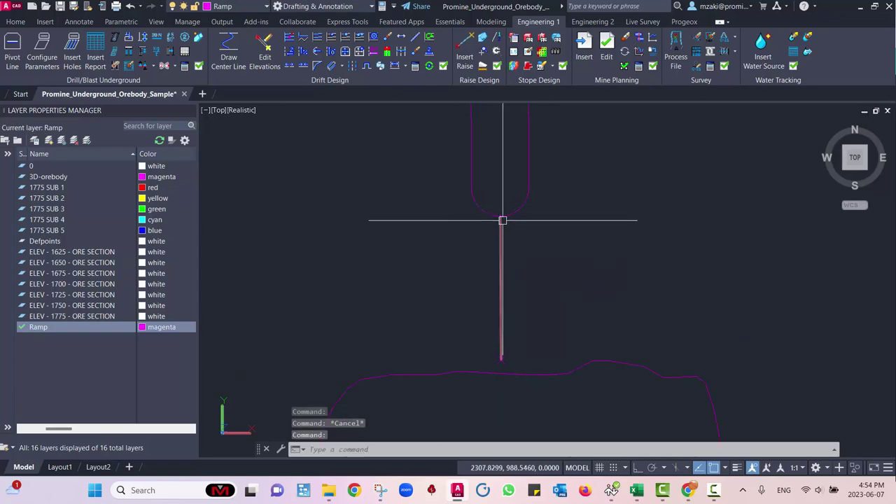
{"action": "mouse_move", "coordinate": [456, 309]}
{"action": "middle_mouse_down", "text": "shift"}
{"action": "mouse_move", "coordinate": [517, 240]}
{"action": "mouse_move", "coordinate": [564, 240]}
{"action": "mouse_move", "coordinate": [569, 356]}
{"action": "mouse_move", "coordinate": [602, 320]}
{"action": "middle_mouse_up", "text": "shift"}
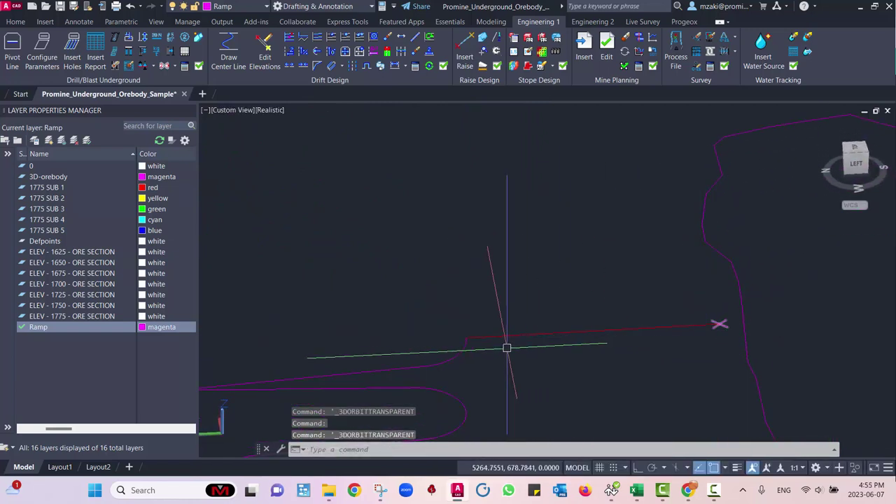
{"action": "middle_click_drag", "start_coordinate": [691, 340], "coordinate": [720, 318], "text": "shift"}
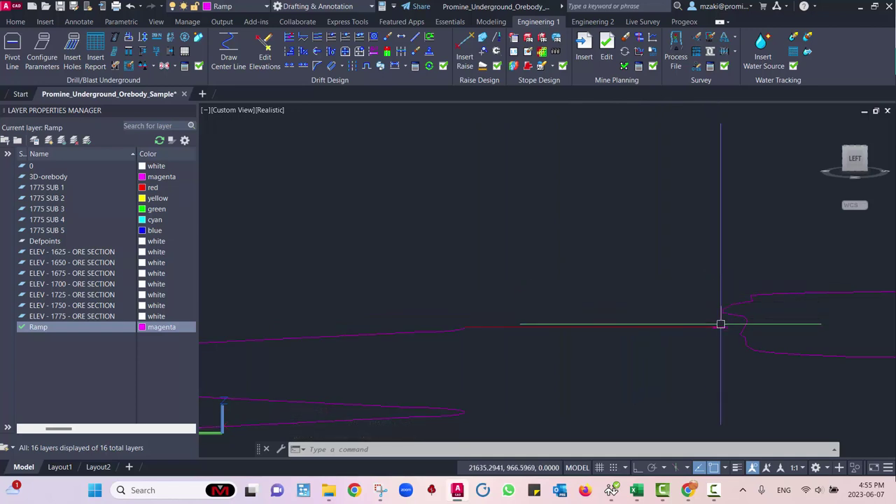
{"action": "middle_click_drag", "start_coordinate": [771, 348], "coordinate": [548, 344]}
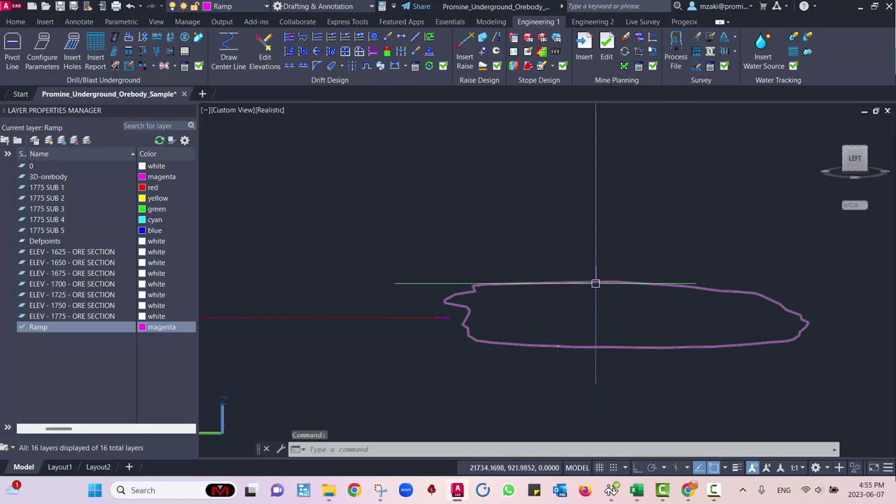
{"action": "scroll", "coordinate": [469, 316], "scroll_direction": "up", "scroll_amount": 5}
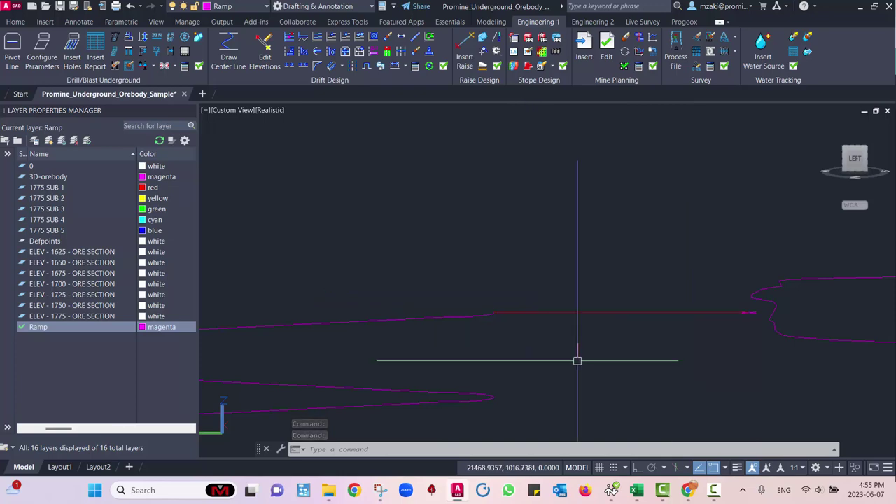
{"action": "left_click", "coordinate": [637, 490]}
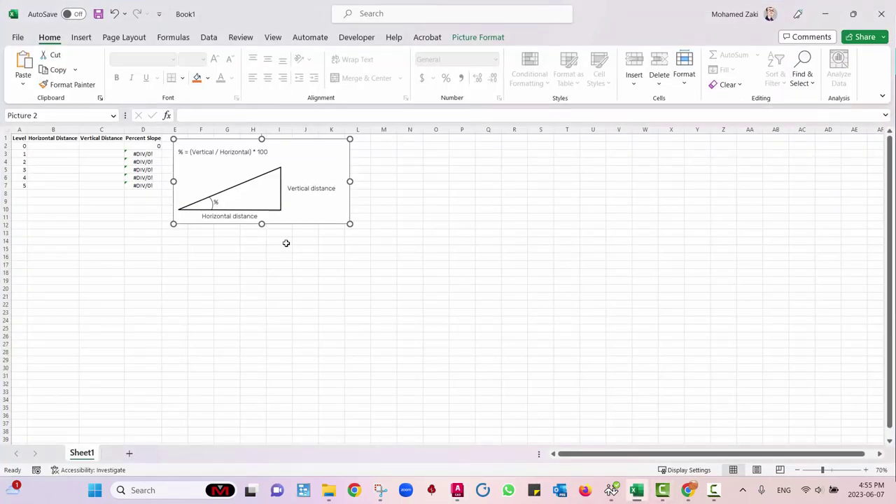
Step: Fill the Level cells A2:A6 with the series 1 through 5
{"action": "scroll", "coordinate": [511, 300], "scroll_direction": "up", "scroll_amount": 6, "text": "ctrl"}
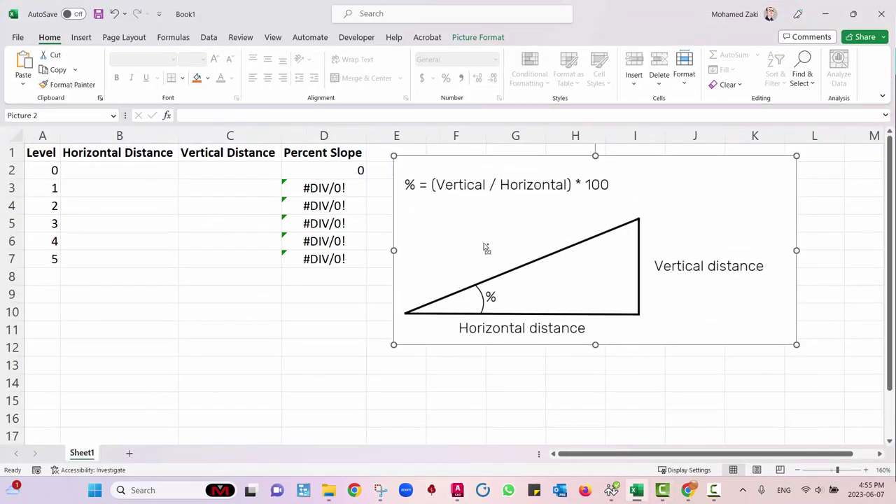
{"action": "scroll", "coordinate": [487, 248], "scroll_direction": "up", "scroll_amount": 1, "text": "ctrl"}
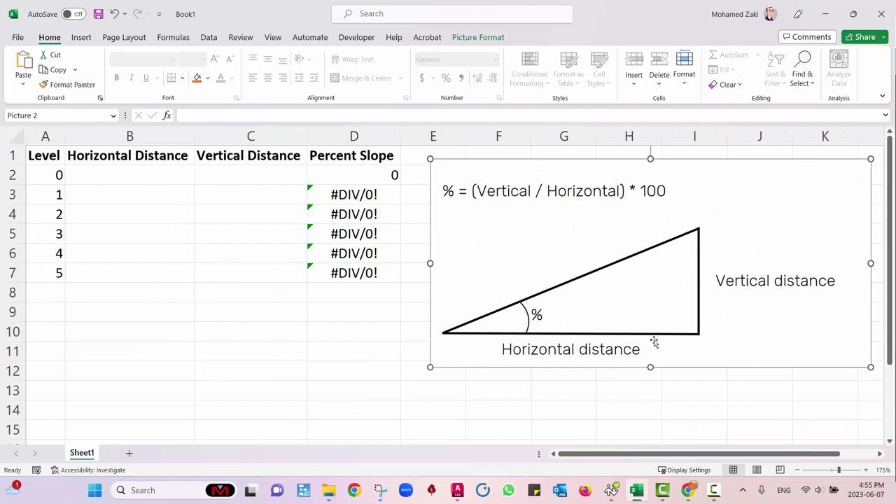
{"action": "left_click", "coordinate": [703, 385]}
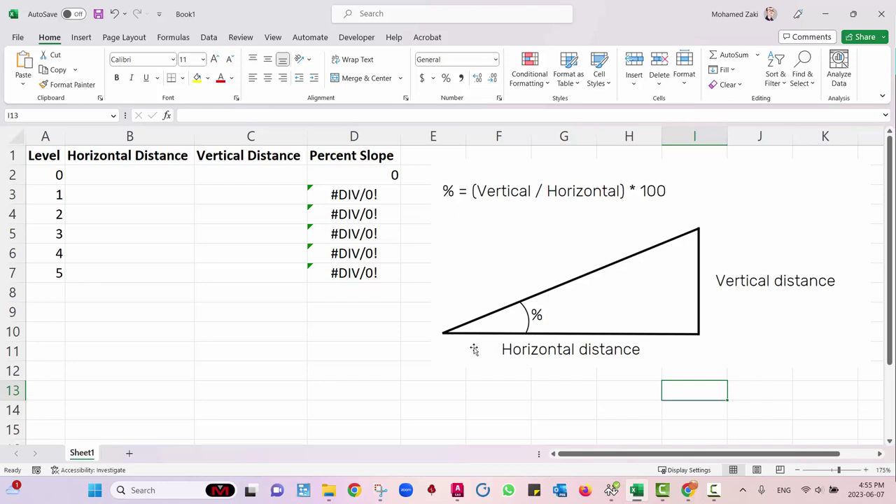
{"action": "left_click", "coordinate": [58, 175]}
{"action": "type", "text": "1"}
{"action": "key", "text": "Return"}
{"action": "type", "text": "2"}
{"action": "key", "text": "Return"}
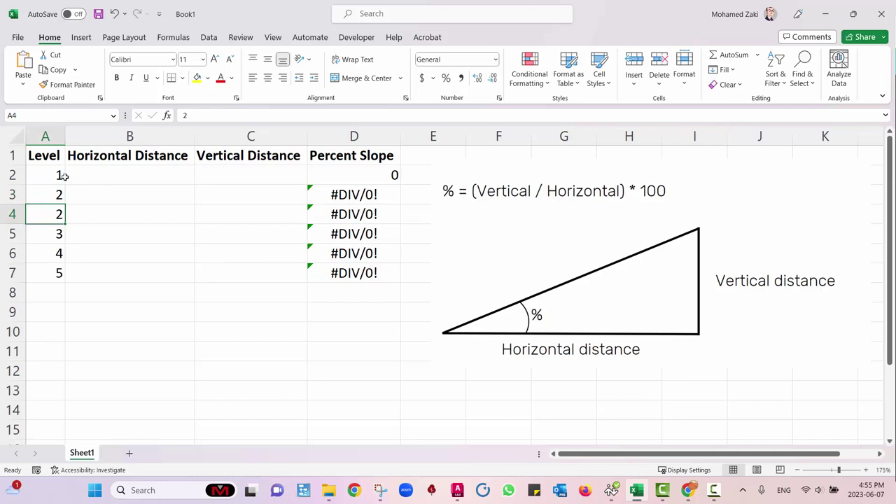
{"action": "left_click_drag", "start_coordinate": [63, 176], "coordinate": [62, 260]}
{"action": "left_click", "coordinate": [59, 273]}
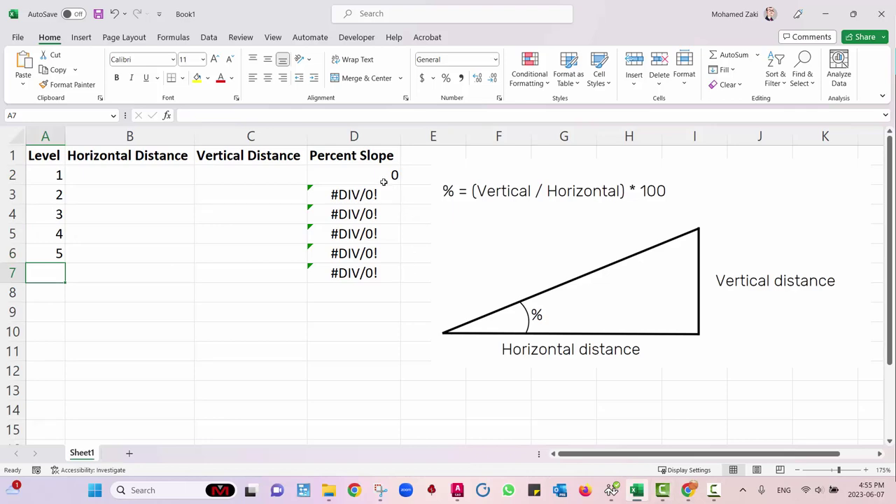
Step: Read the ramp centre line's 75.000 length in Edit Elevations, then select Excel cell B2
{"action": "left_click", "coordinate": [459, 491]}
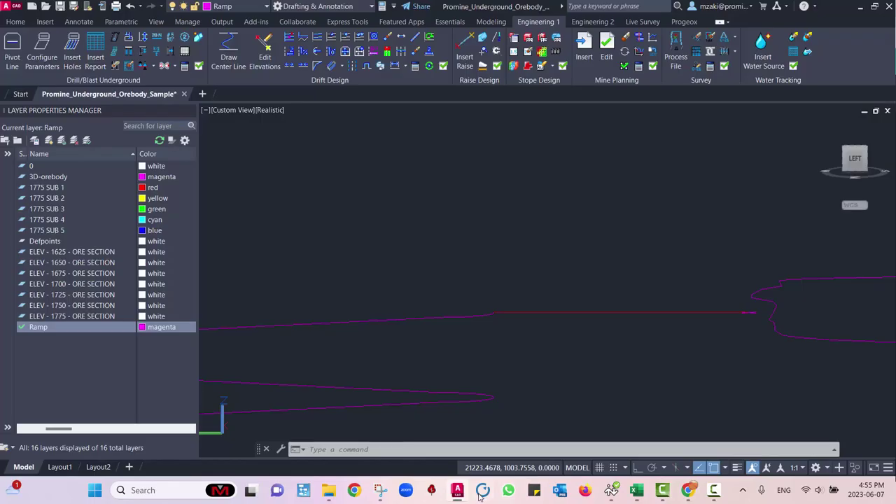
{"action": "left_click", "coordinate": [270, 61]}
{"action": "left_click", "coordinate": [580, 313]}
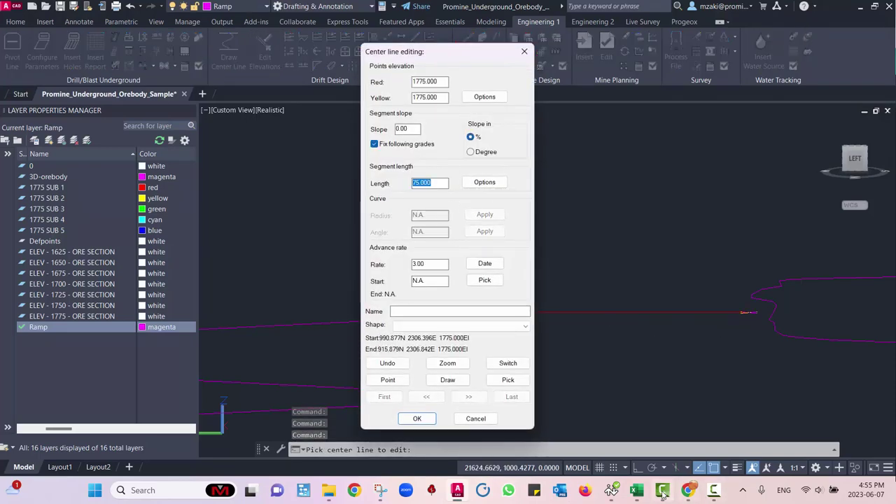
{"action": "left_click", "coordinate": [636, 490]}
{"action": "left_click", "coordinate": [149, 168]}
Step: Fill Horizontal Distance B2:B6 with 75 and clear the surplus B7 and D7 cells
{"action": "type", "text": "75"}
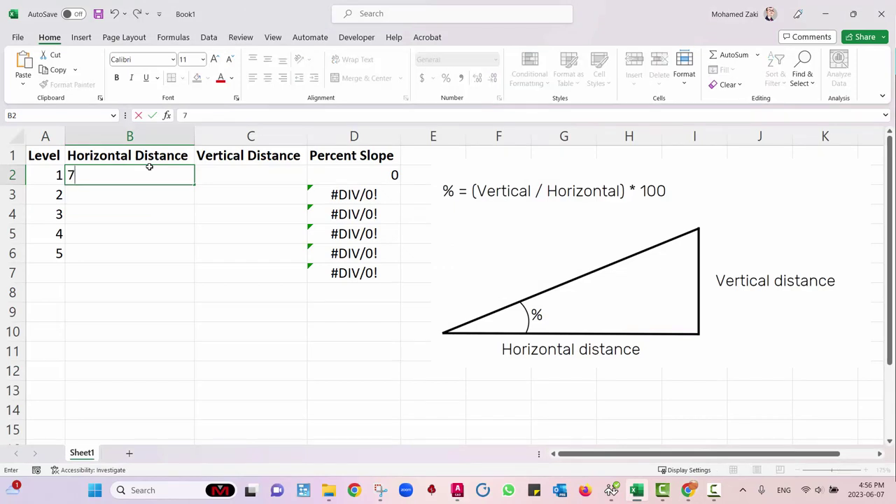
{"action": "key", "text": "Return"}
{"action": "left_click", "coordinate": [148, 167]}
{"action": "left_click_drag", "start_coordinate": [195, 184], "coordinate": [195, 276]}
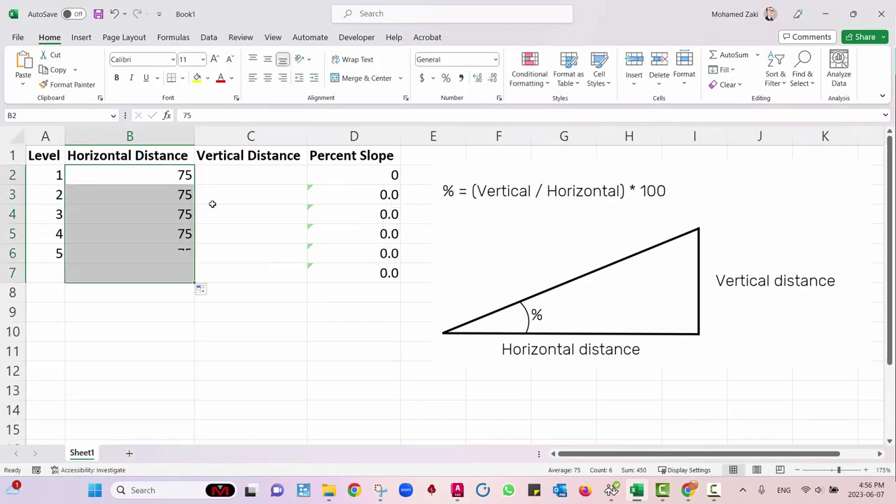
{"action": "left_click", "coordinate": [187, 273]}
{"action": "key", "text": "Delete"}
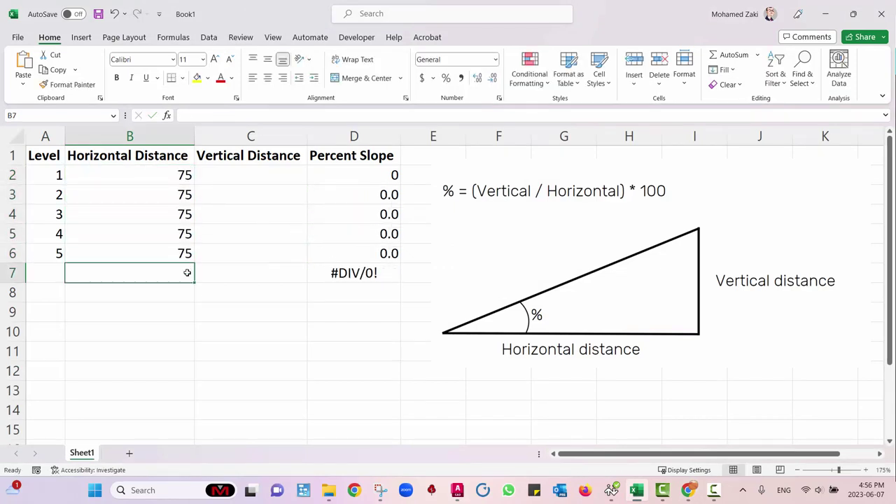
{"action": "left_click", "coordinate": [354, 275]}
{"action": "key", "text": "Delete"}
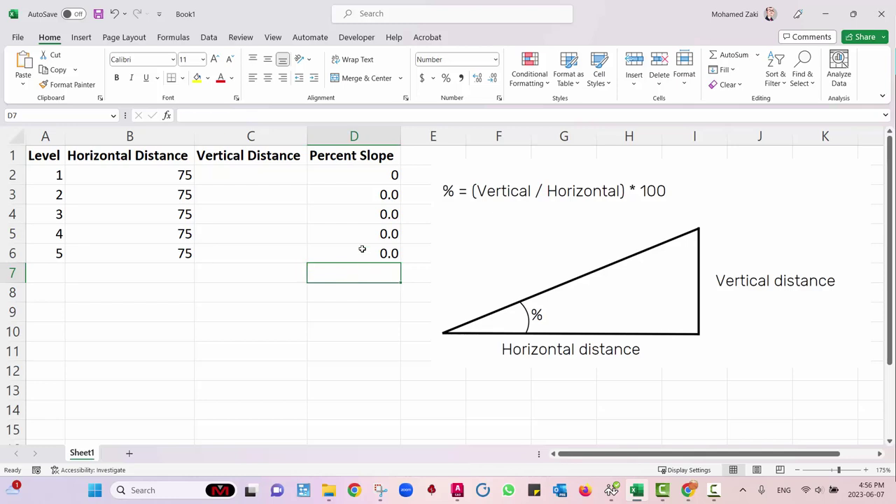
Step: Enter vertical distances 5, 10, 15 and extend the series down to 25
{"action": "left_click", "coordinate": [270, 174]}
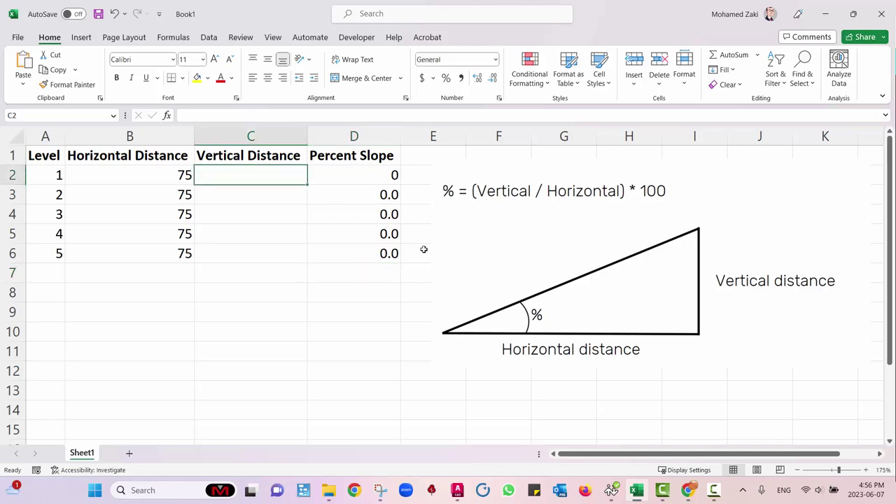
{"action": "type", "text": "5"}
{"action": "key", "text": "Return"}
{"action": "type", "text": "10"}
{"action": "key", "text": "Return"}
{"action": "type", "text": "5"}
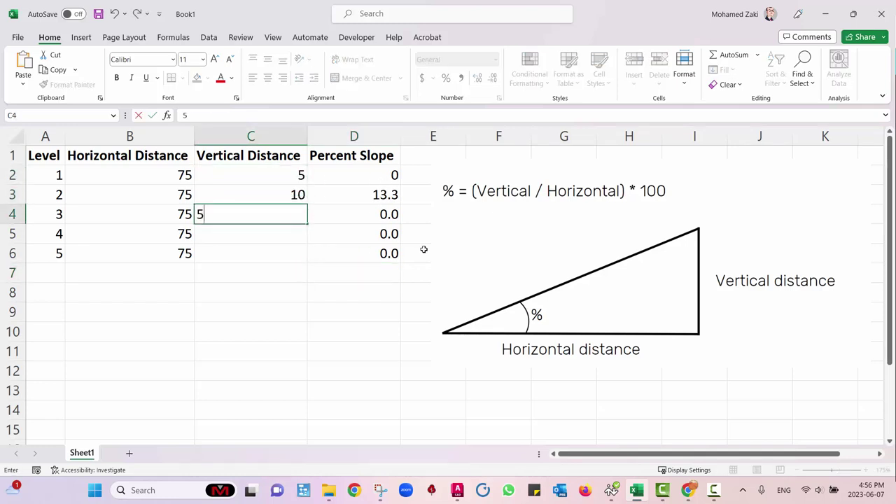
{"action": "key", "text": "Return"}
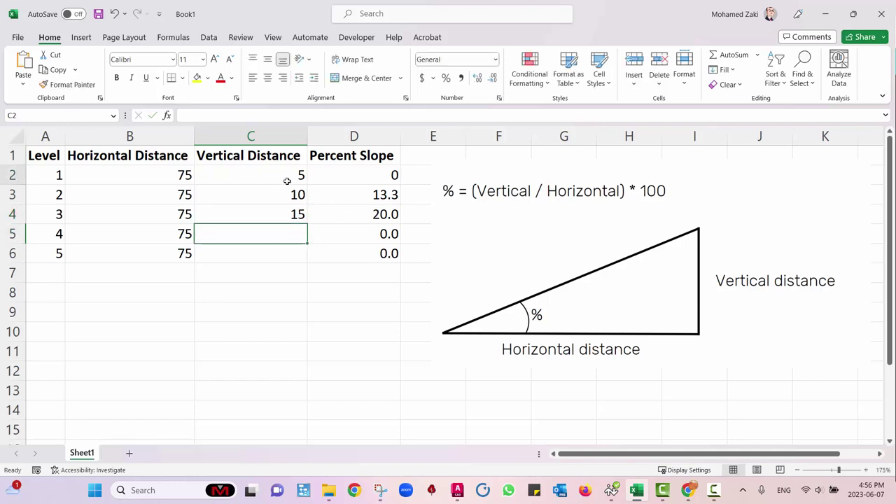
{"action": "left_click_drag", "start_coordinate": [296, 175], "coordinate": [310, 261]}
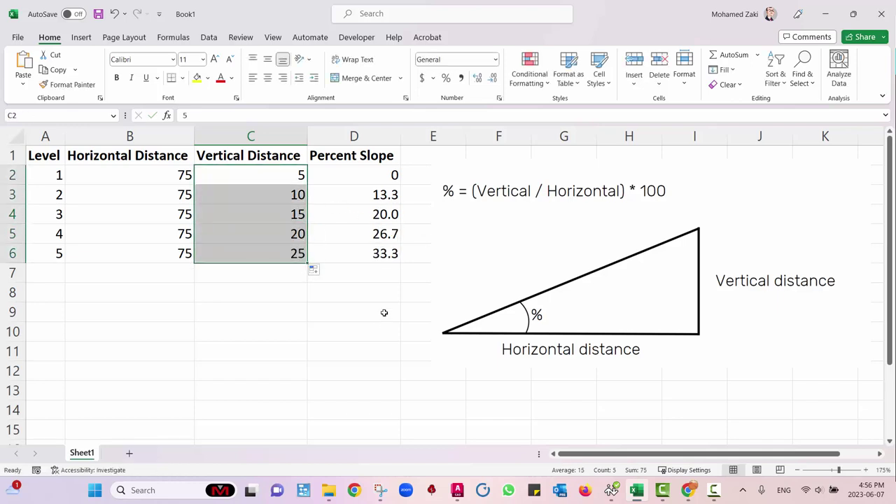
Step: Clear the old Percent Slope results and write a new D2 slope formula from C2/B2
{"action": "left_click", "coordinate": [387, 181]}
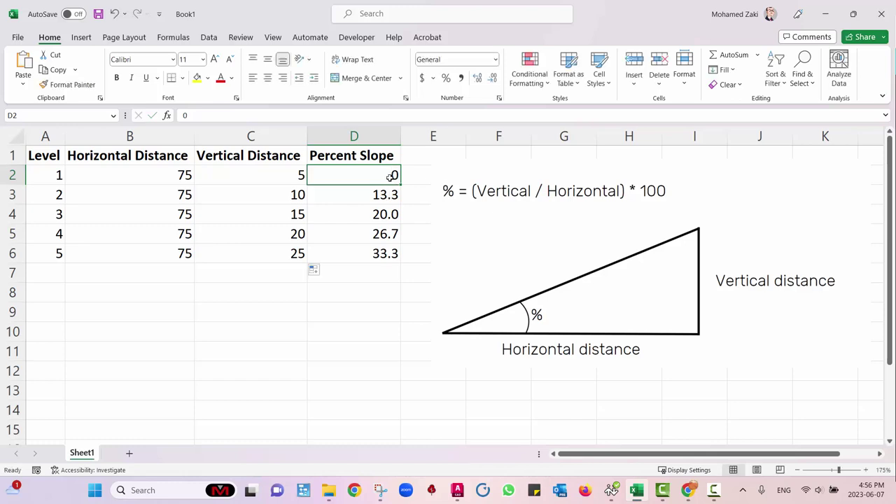
{"action": "left_click_drag", "start_coordinate": [390, 173], "coordinate": [389, 290]}
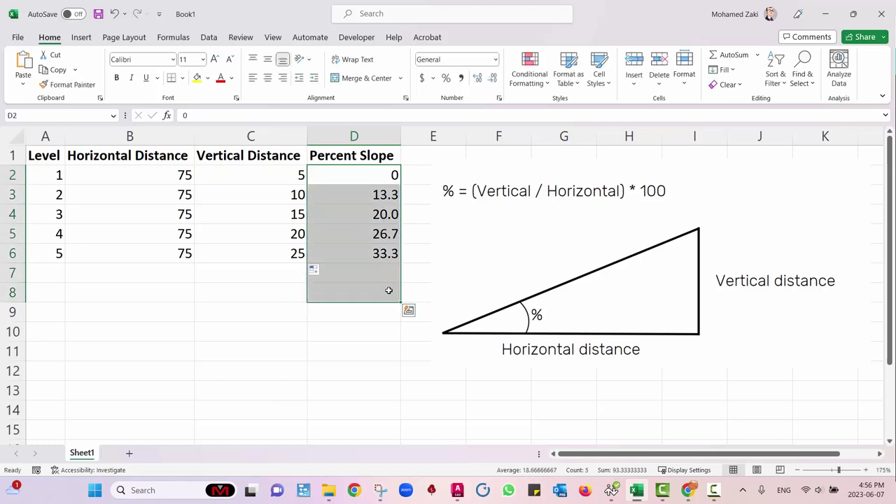
{"action": "key", "text": "Delete"}
{"action": "left_click", "coordinate": [385, 173]}
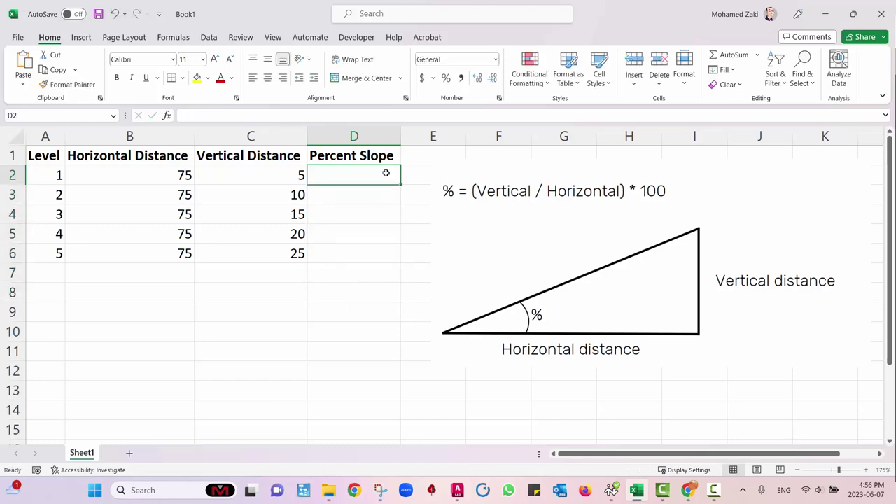
{"action": "type", "text": "="}
{"action": "key", "text": "Left"}
{"action": "type", "text": "/"}
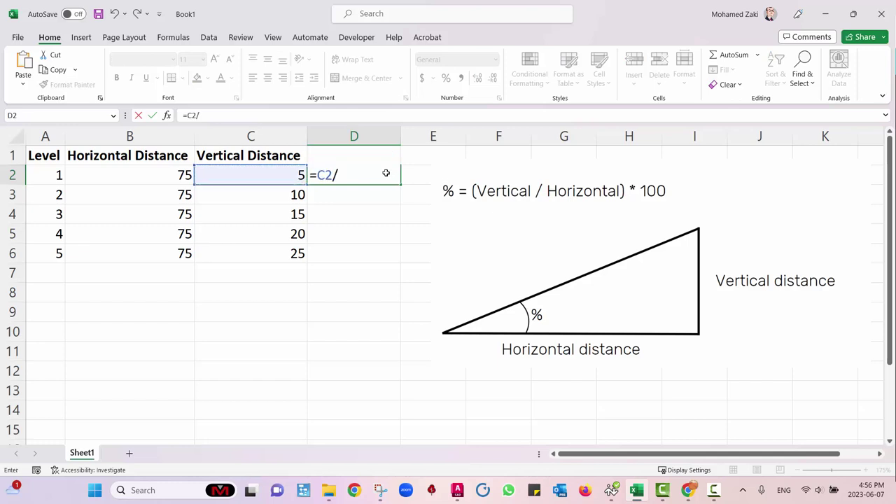
{"action": "key", "text": "Left"}
{"action": "key", "text": "Left"}
{"action": "type", "text": "*1"}
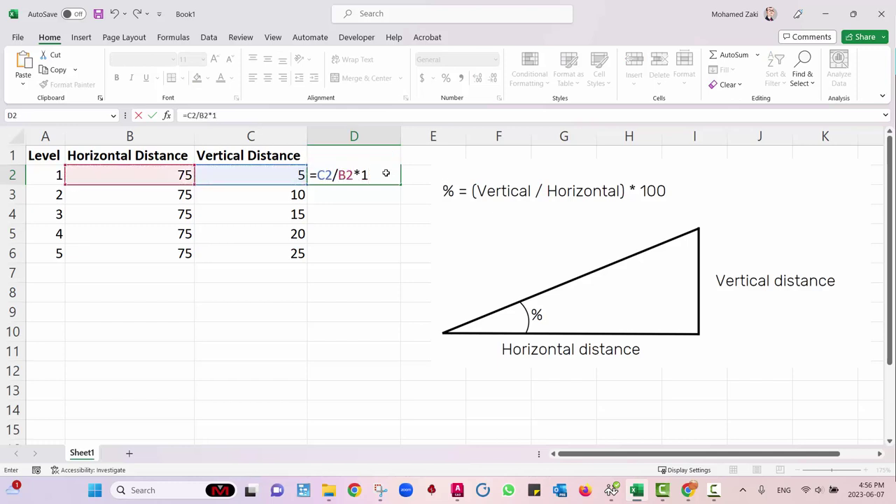
{"action": "key", "text": "Return"}
{"action": "key", "text": "Up"}
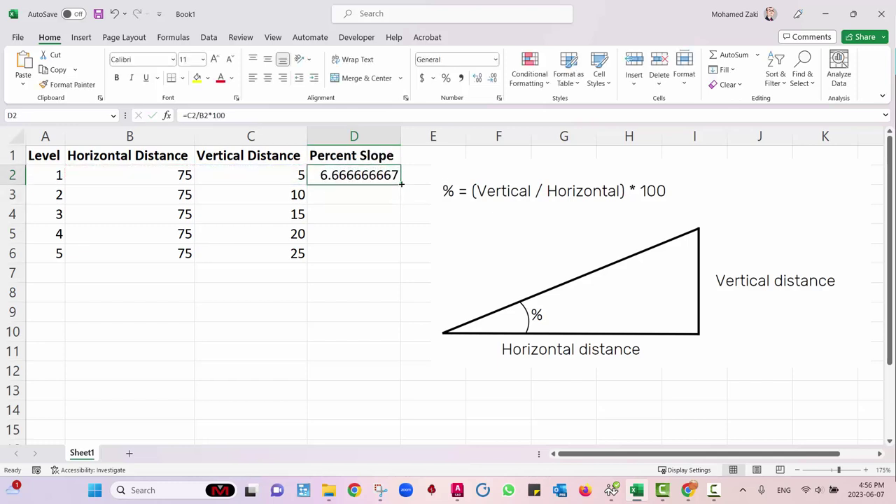
Step: Add level 6 in cell A7 below the existing levels
{"action": "left_click", "coordinate": [50, 175]}
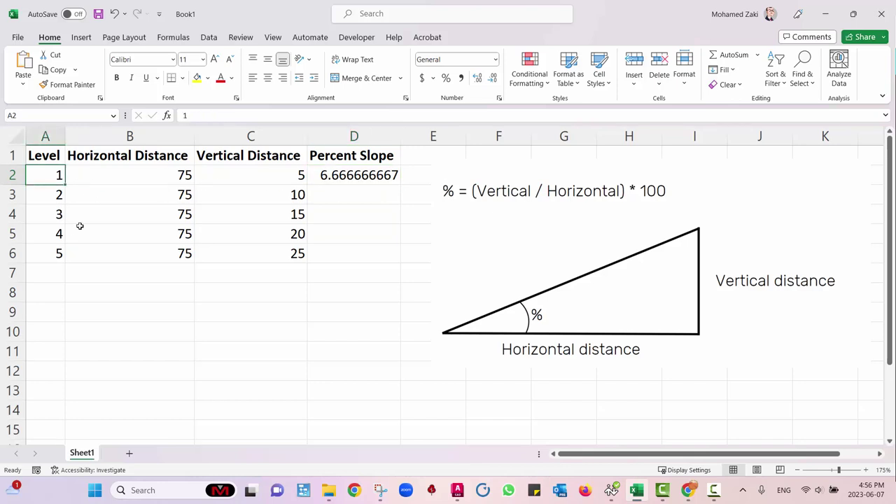
{"action": "left_click", "coordinate": [58, 264]}
{"action": "type", "text": "6"}
{"action": "key", "text": "Return"}
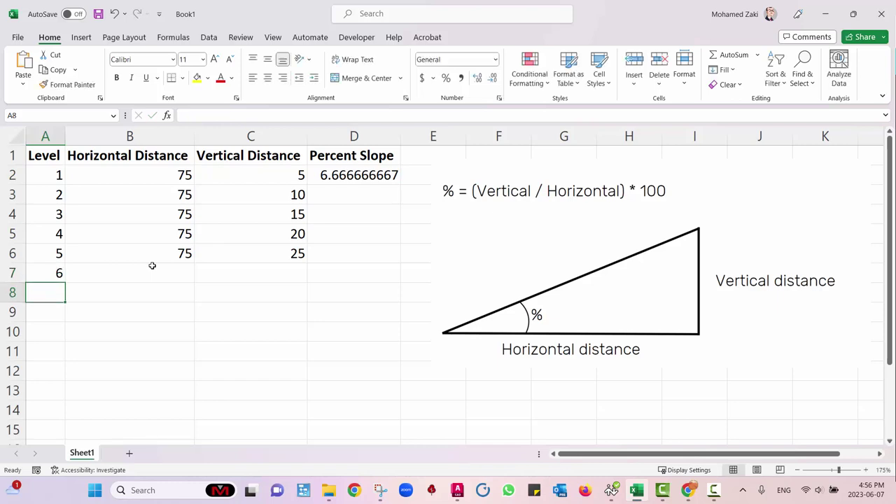
{"action": "left_click", "coordinate": [51, 274]}
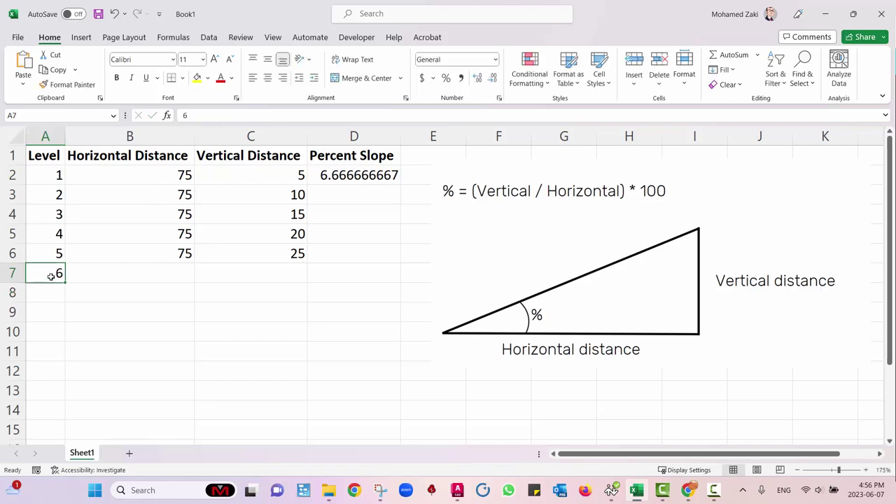
Step: Re-enter the vertical distances as 0, 5 and extend them down to 20
{"action": "left_click", "coordinate": [289, 178]}
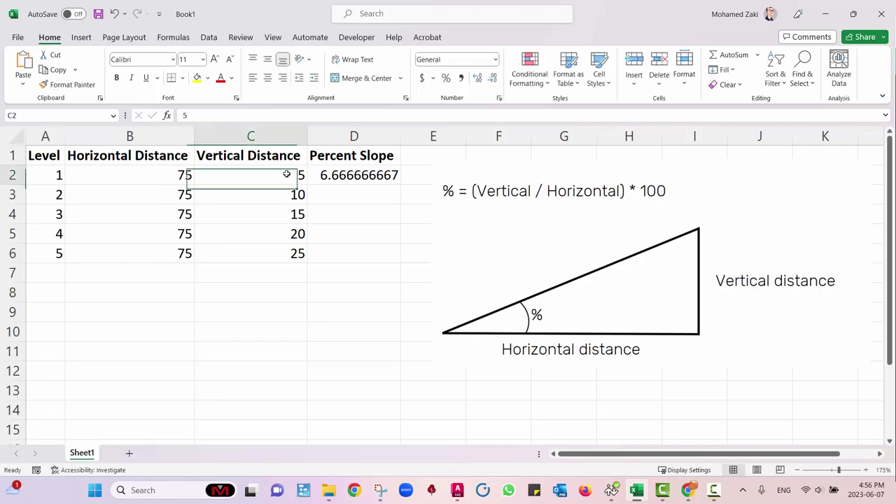
{"action": "type", "text": "0"}
{"action": "key", "text": "Return"}
{"action": "type", "text": "5"}
{"action": "key", "text": "Return"}
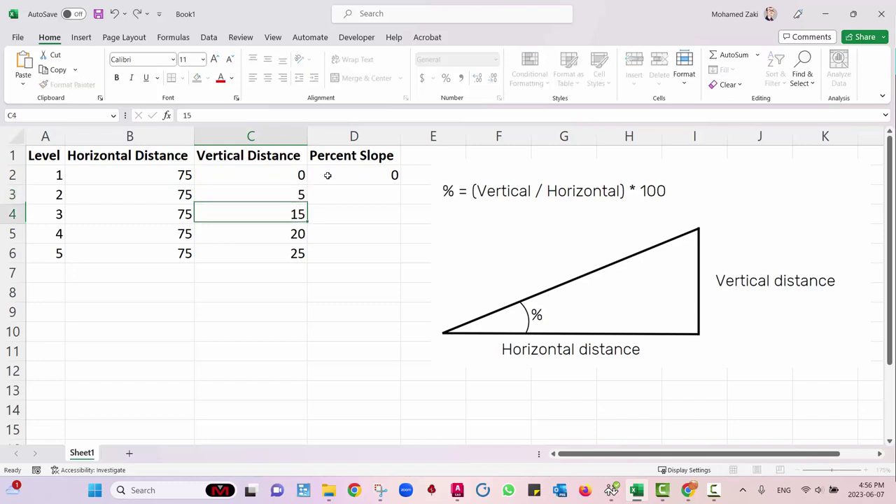
{"action": "left_click_drag", "start_coordinate": [301, 173], "coordinate": [306, 256]}
{"action": "left_click", "coordinate": [370, 175]}
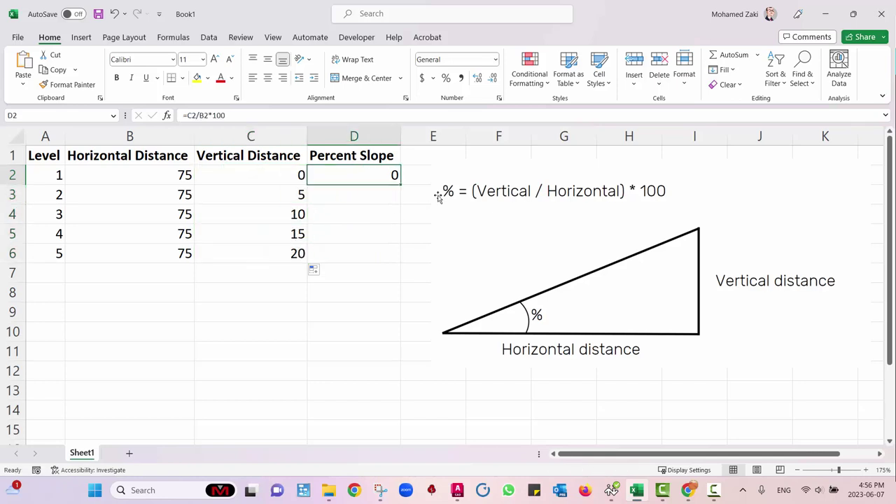
Step: Check the D2 slope formula and copy it down to row 6
{"action": "double_click", "coordinate": [361, 181]}
{"action": "key", "text": "Escape"}
{"action": "double_click", "coordinate": [361, 180]}
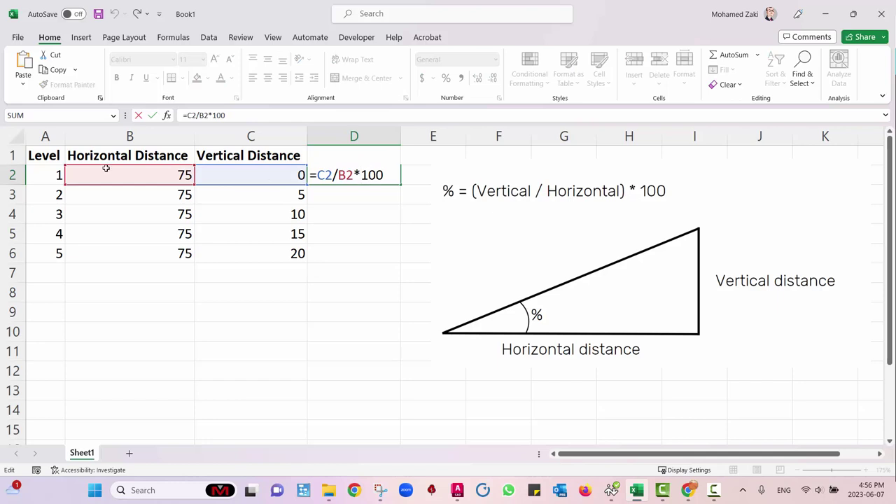
{"action": "key", "text": "Escape"}
{"action": "left_click_drag", "start_coordinate": [400, 184], "coordinate": [376, 268]}
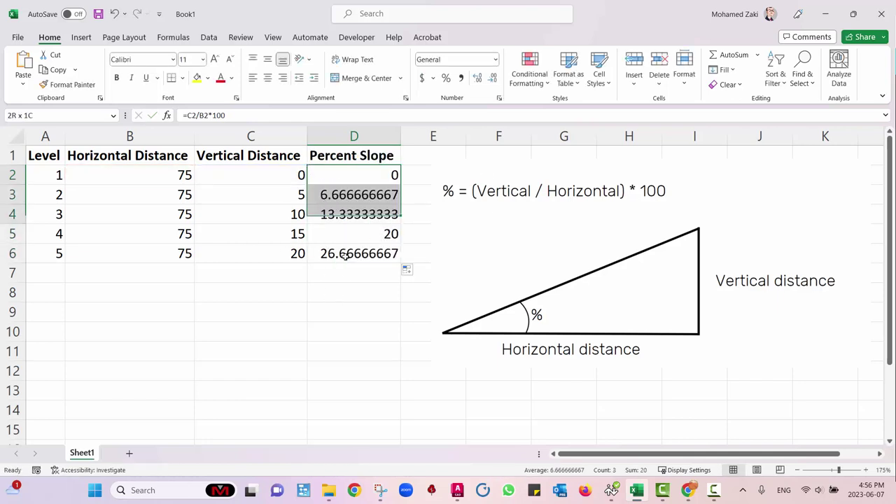
Step: Round Percent Slope to one decimal (0.0, 6.7, 13.3, 20.0, 26.7) and highlight the Level 2 row
{"action": "triple_click", "coordinate": [492, 78]}
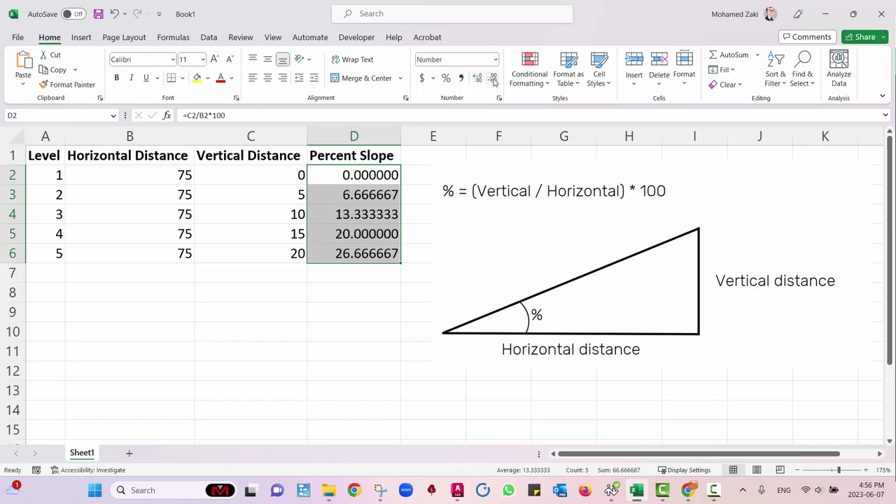
{"action": "triple_click", "coordinate": [493, 78]}
{"action": "triple_click", "coordinate": [492, 78]}
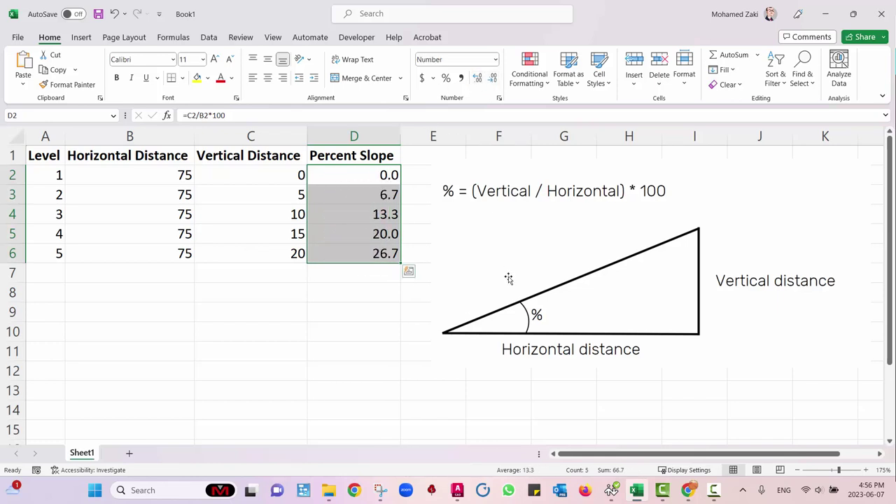
{"action": "left_click", "coordinate": [372, 296]}
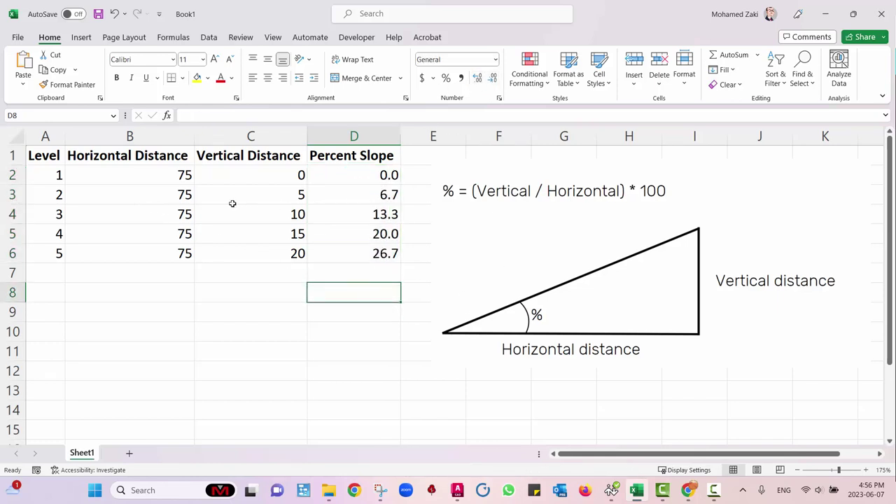
{"action": "left_click_drag", "start_coordinate": [59, 194], "coordinate": [339, 201]}
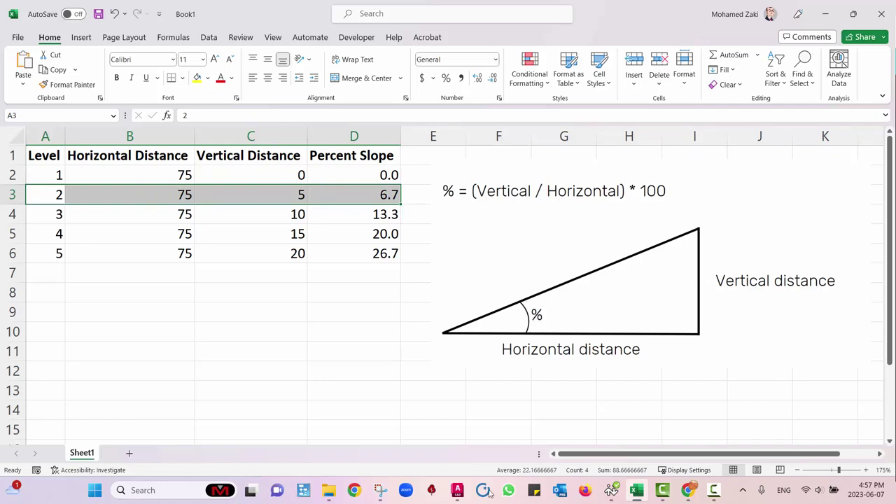
{"action": "left_click", "coordinate": [457, 490]}
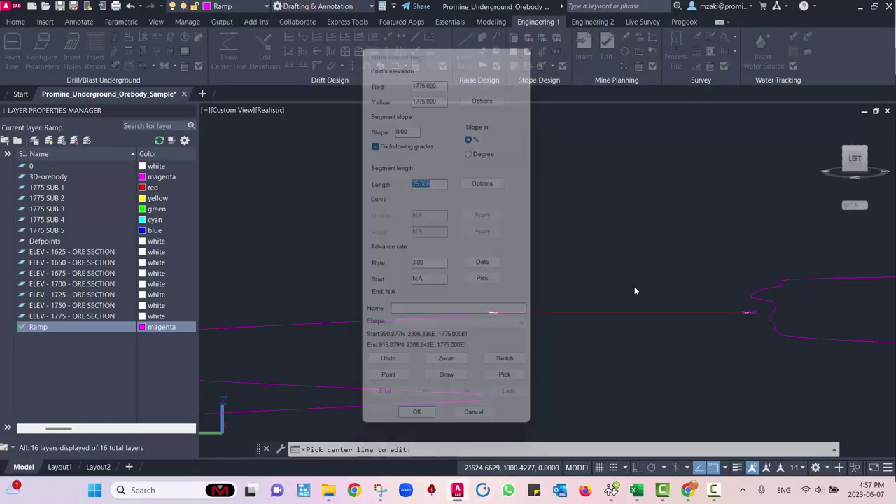
Step: Close centre-line editing and zoom a top view onto the ramp's end
{"action": "middle_click_drag", "start_coordinate": [698, 249], "coordinate": [671, 294], "text": "shift"}
{"action": "left_click", "coordinate": [849, 164]}
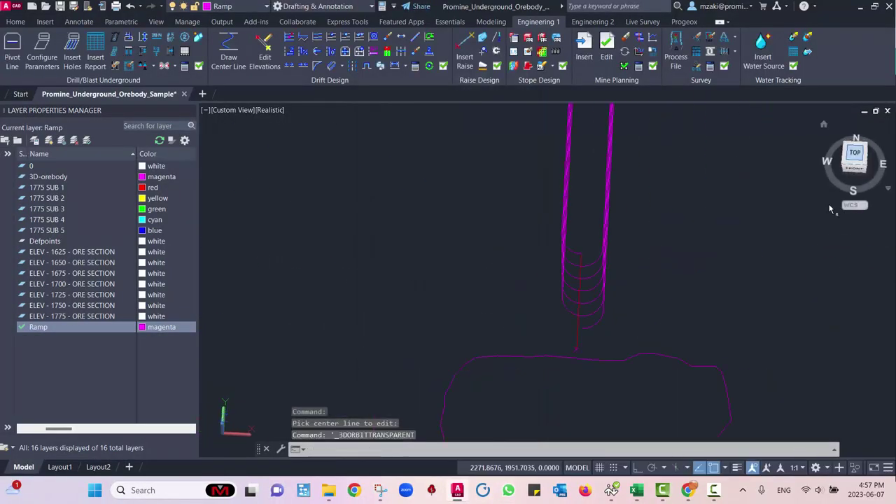
{"action": "scroll", "coordinate": [536, 296], "scroll_direction": "up", "scroll_amount": 3}
{"action": "mouse_move", "coordinate": [536, 296]}
{"action": "middle_mouse_down"}
{"action": "mouse_move", "coordinate": [591, 310]}
{"action": "mouse_move", "coordinate": [590, 262]}
{"action": "middle_mouse_up"}
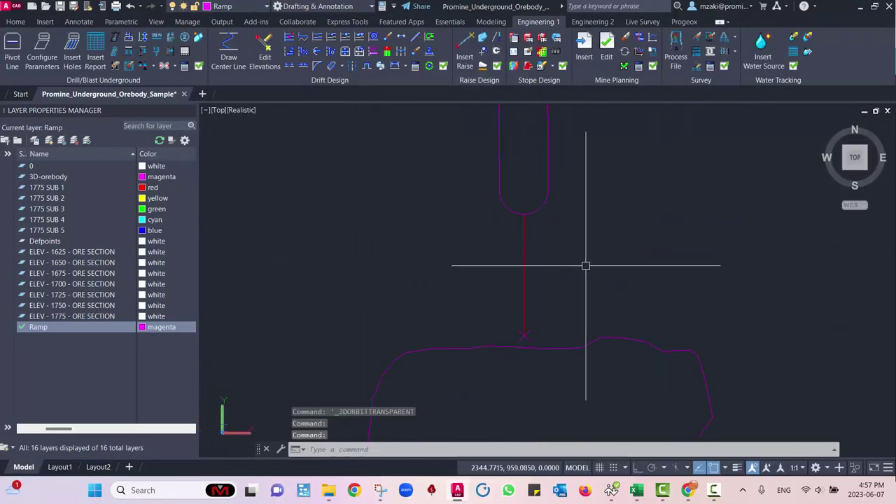
{"action": "scroll", "coordinate": [367, 174], "scroll_direction": "up", "scroll_amount": 1}
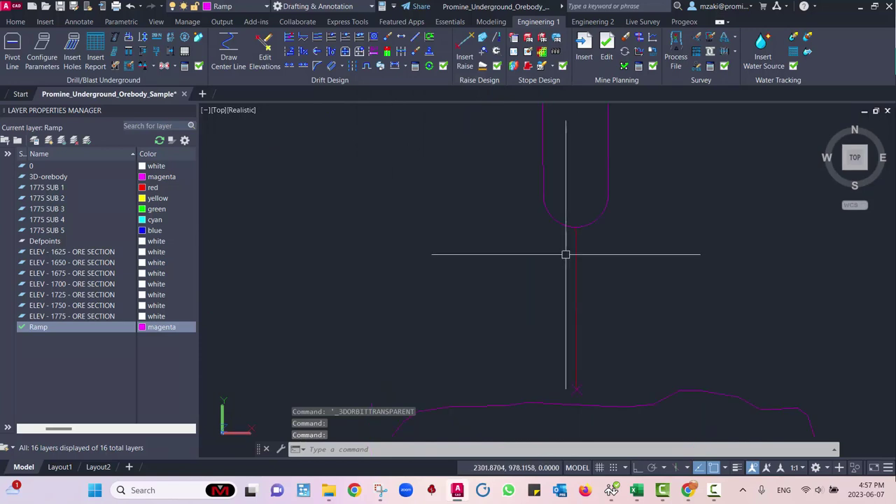
{"action": "middle_click_drag", "start_coordinate": [703, 287], "coordinate": [581, 221]}
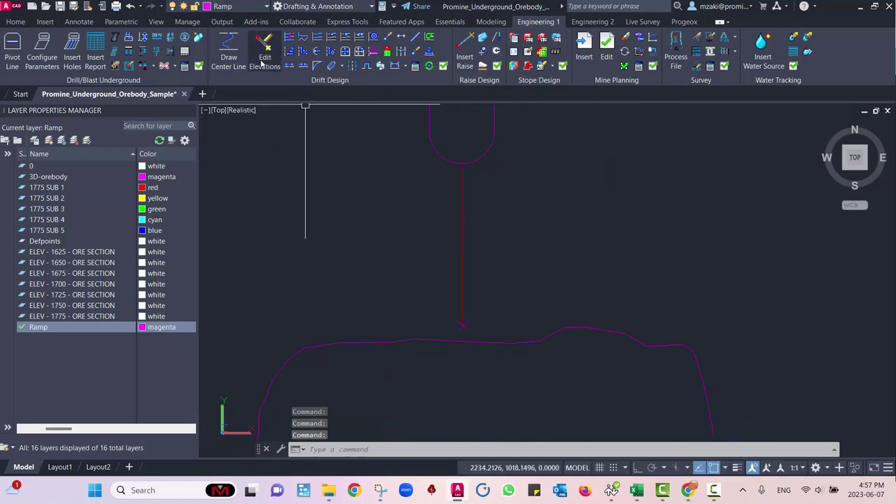
{"action": "scroll", "coordinate": [464, 194], "scroll_direction": "up", "scroll_amount": 2}
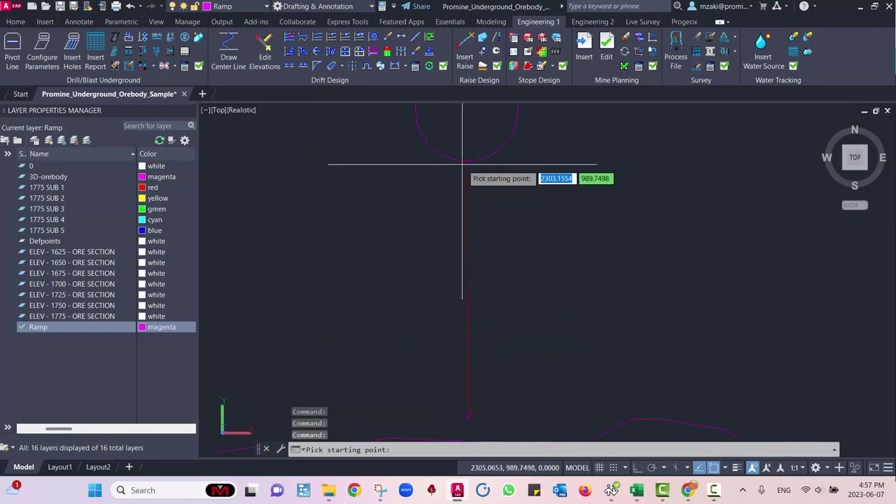
Step: Start drift 1775 SUB 2 at the ramp end with a 6.7 start slope from the Excel table
{"action": "left_click", "coordinate": [466, 161]}
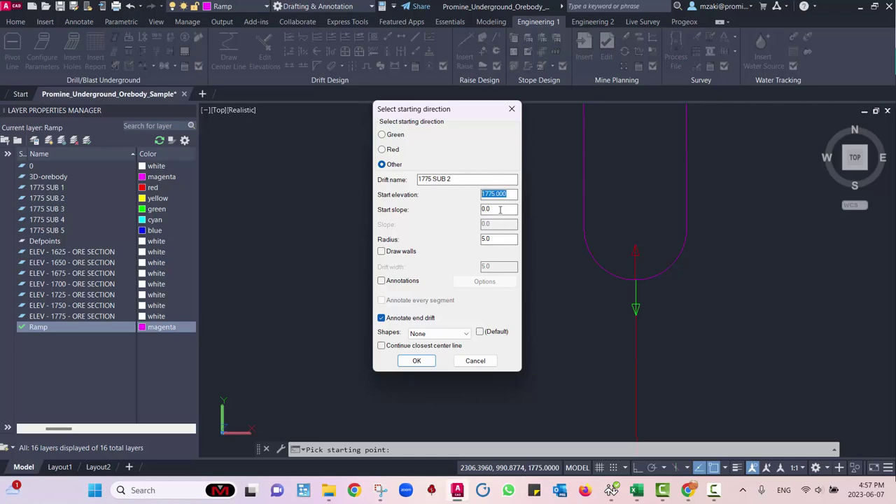
{"action": "left_click", "coordinate": [638, 490]}
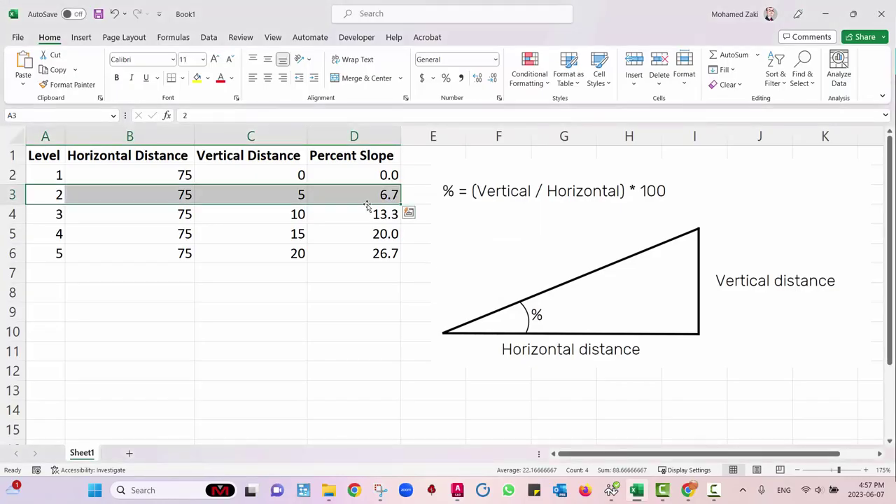
{"action": "left_click", "coordinate": [637, 490]}
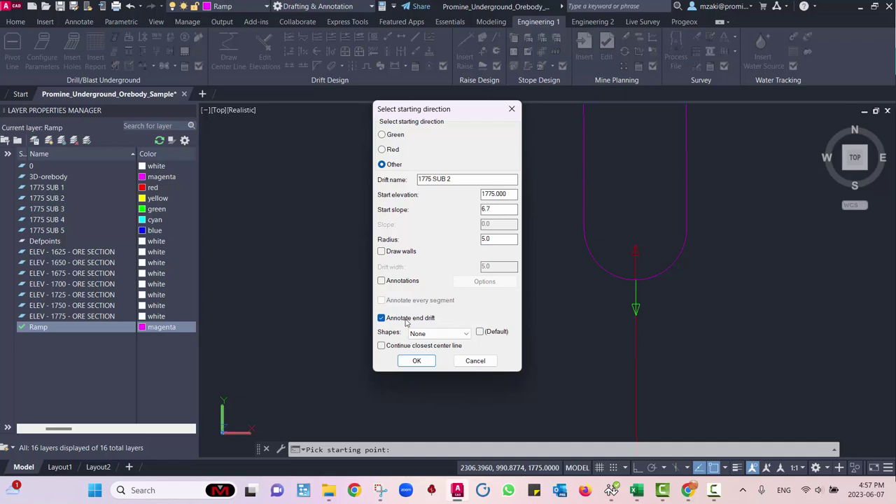
{"action": "left_click", "coordinate": [416, 361]}
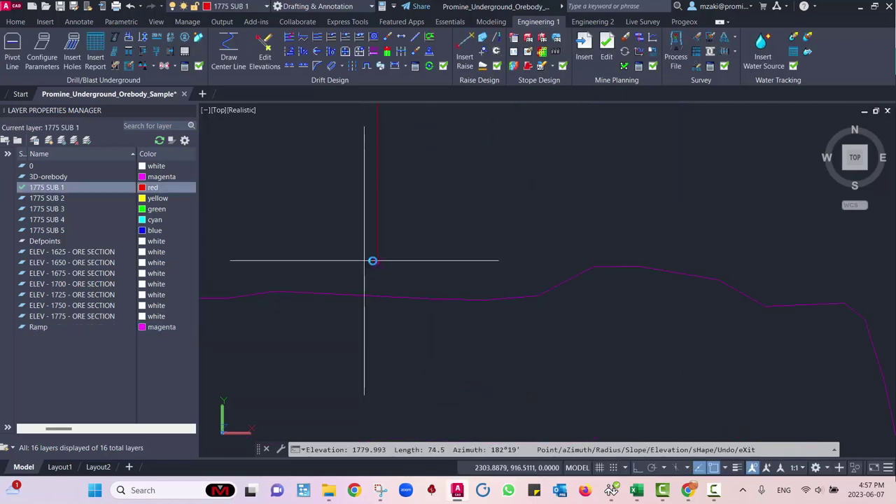
Step: Draw the 75-unit 1775 SUB 2 drift segment rising to about elevation 1780
{"action": "scroll", "coordinate": [381, 265], "scroll_direction": "up", "scroll_amount": 3}
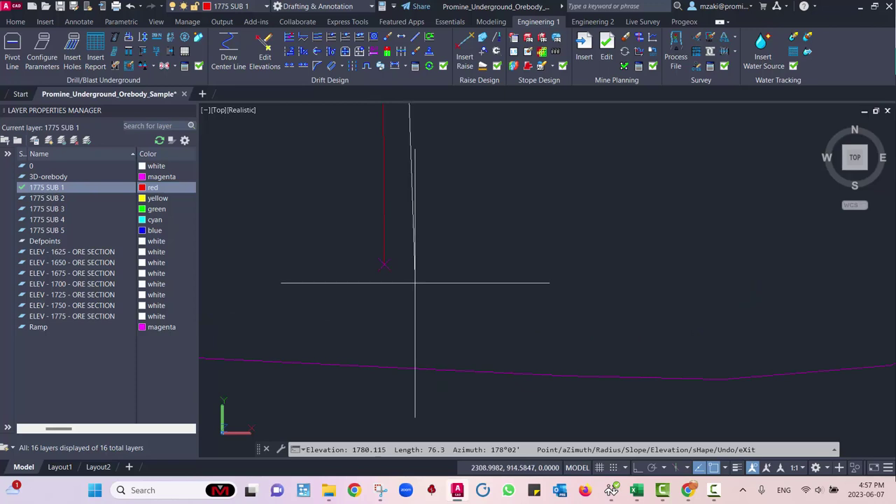
{"action": "scroll", "coordinate": [410, 282], "scroll_direction": "down", "scroll_amount": 2}
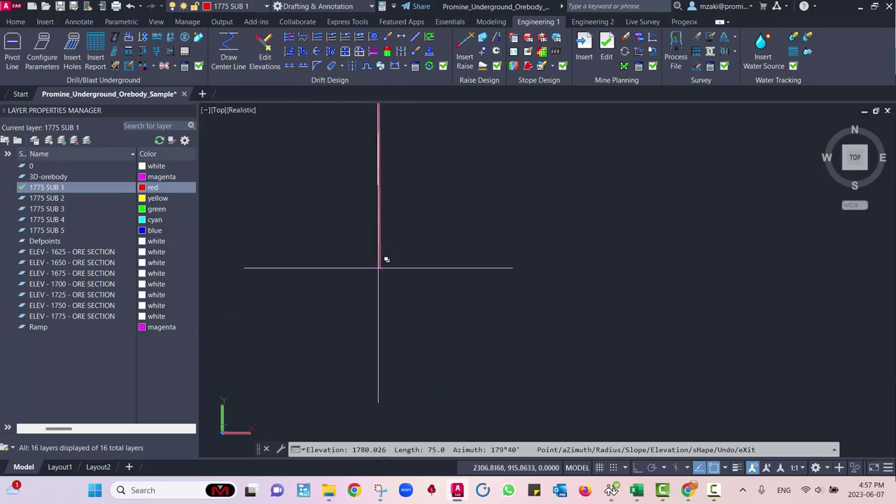
{"action": "left_click", "coordinate": [379, 267]}
{"action": "left_click", "coordinate": [436, 324]}
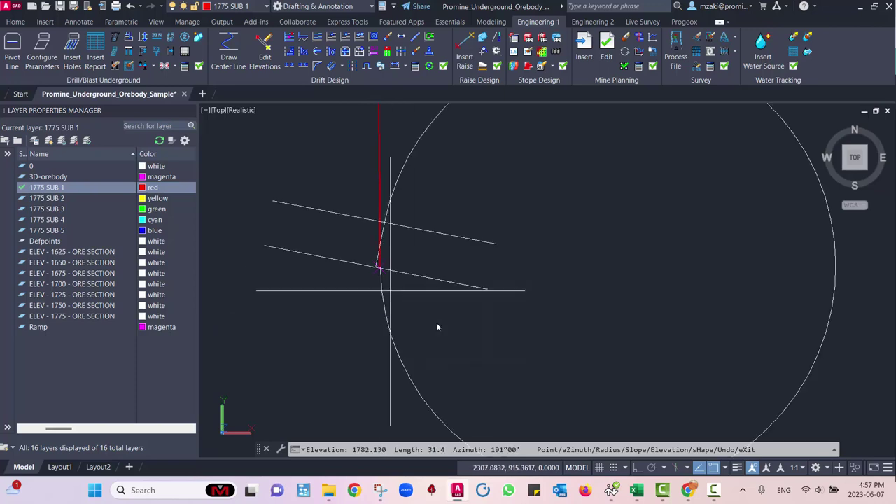
{"action": "key", "text": "Return"}
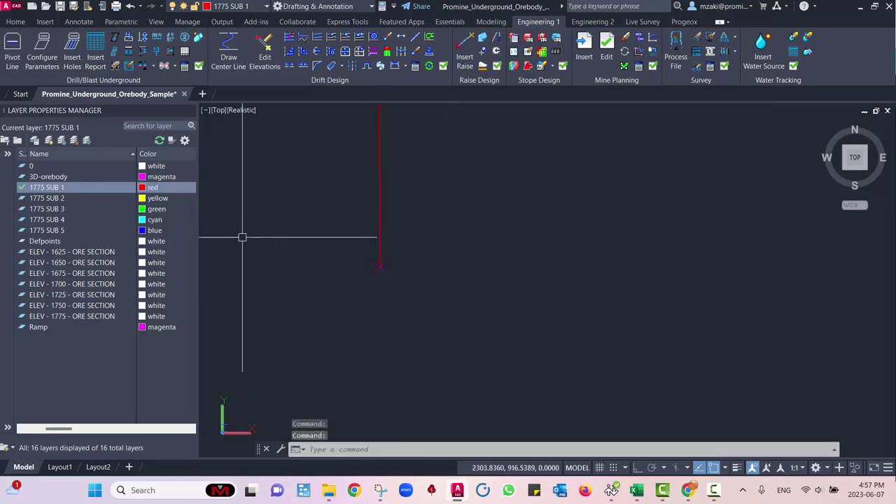
{"action": "left_click", "coordinate": [384, 226]}
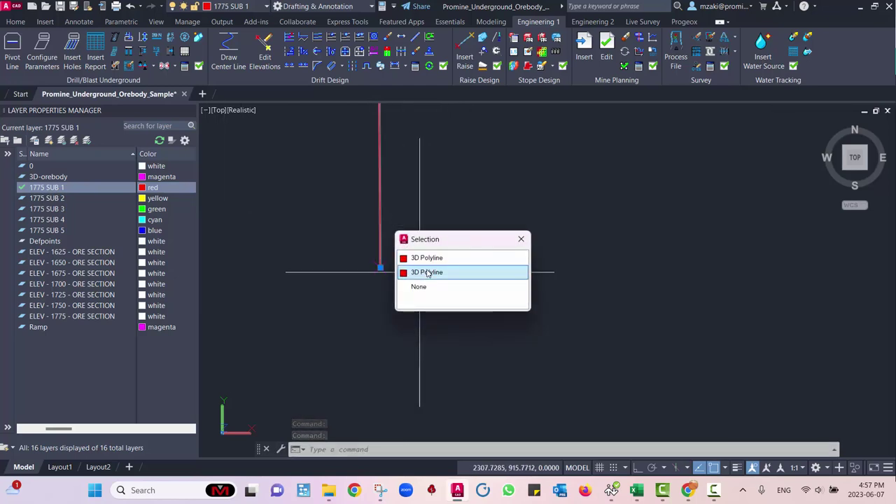
{"action": "key", "text": "Escape"}
Step: Orbit to confirm the SUB 2 drift rises above the flat first drift, then return to top view
{"action": "middle_click_drag", "start_coordinate": [487, 280], "coordinate": [520, 286], "text": "shift"}
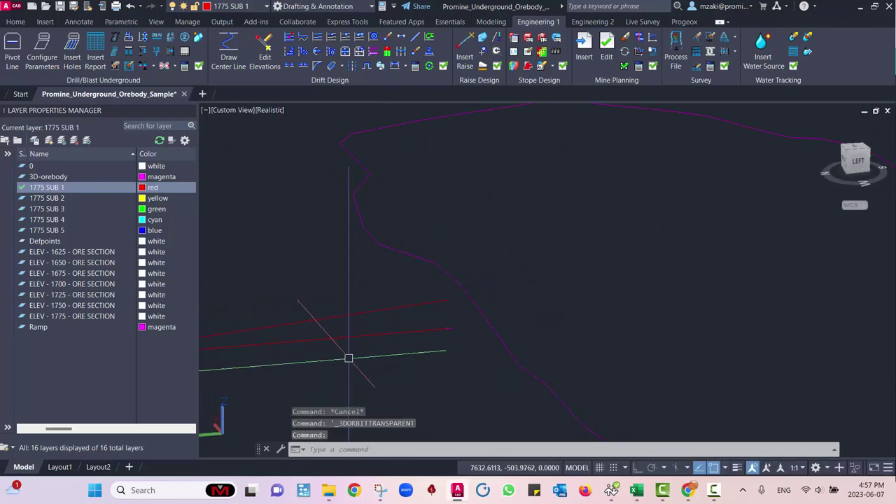
{"action": "middle_click_drag", "start_coordinate": [480, 332], "coordinate": [490, 329], "text": "shift"}
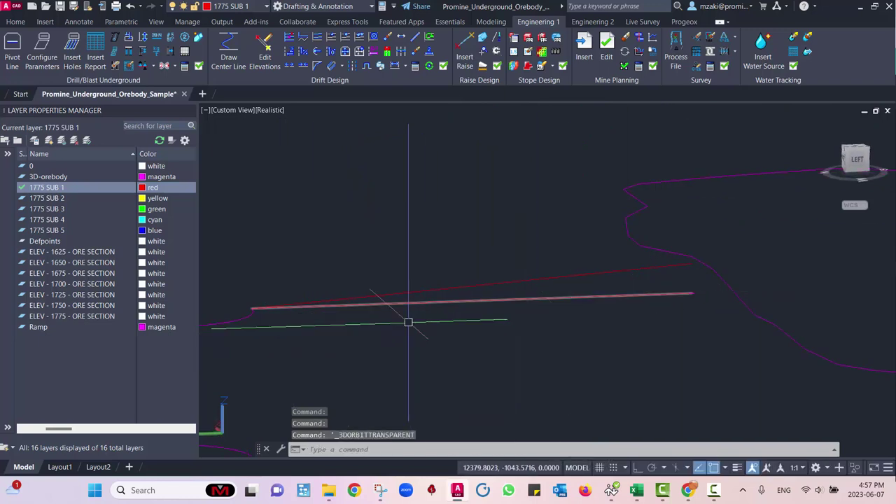
{"action": "middle_click_drag", "start_coordinate": [396, 294], "coordinate": [784, 203], "text": "shift"}
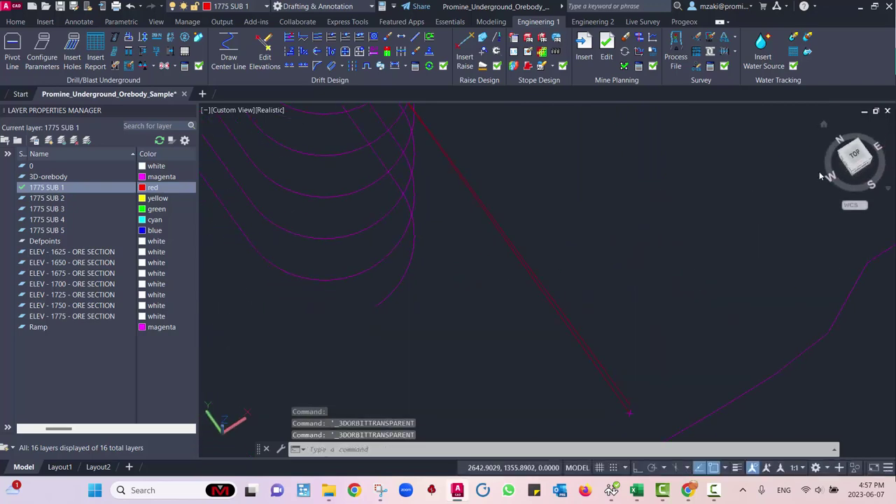
{"action": "left_click", "coordinate": [853, 157]}
{"action": "middle_click_drag", "start_coordinate": [580, 301], "coordinate": [445, 321]}
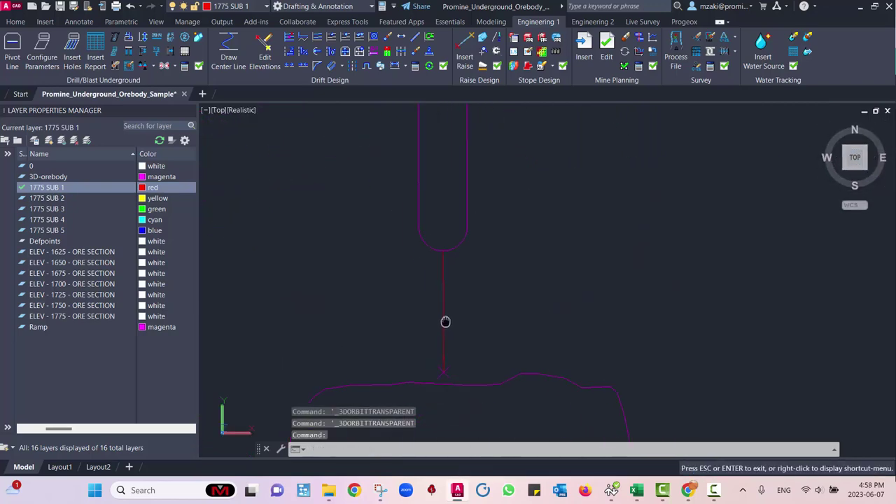
{"action": "scroll", "coordinate": [448, 306], "scroll_direction": "up", "scroll_amount": 3}
{"action": "scroll", "coordinate": [444, 270], "scroll_direction": "down", "scroll_amount": 3}
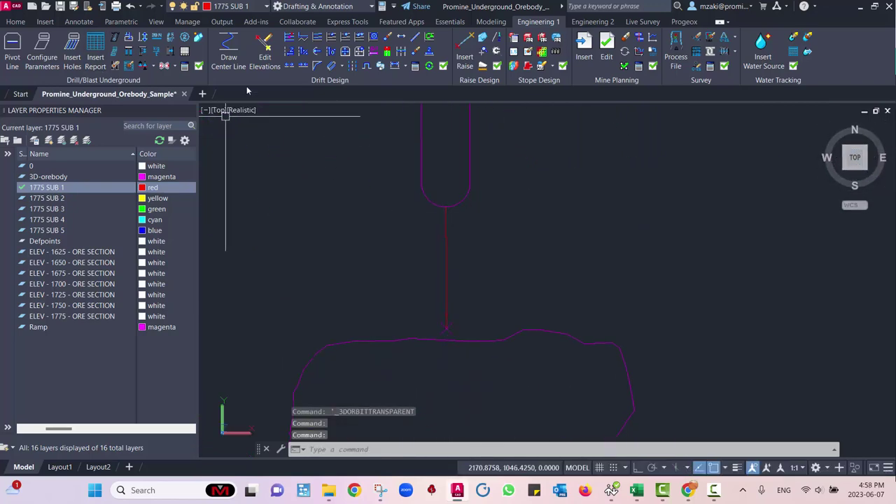
{"action": "left_click", "coordinate": [232, 59]}
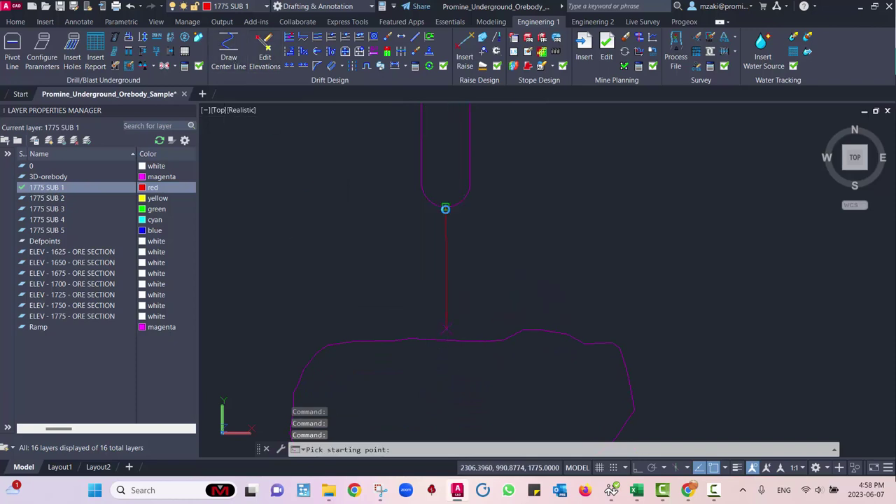
Step: Draw the sloped drift centerline from the ramp's rounded end to the endpoint marker, using the Level 3 slope from Excel
{"action": "left_click", "coordinate": [445, 206]}
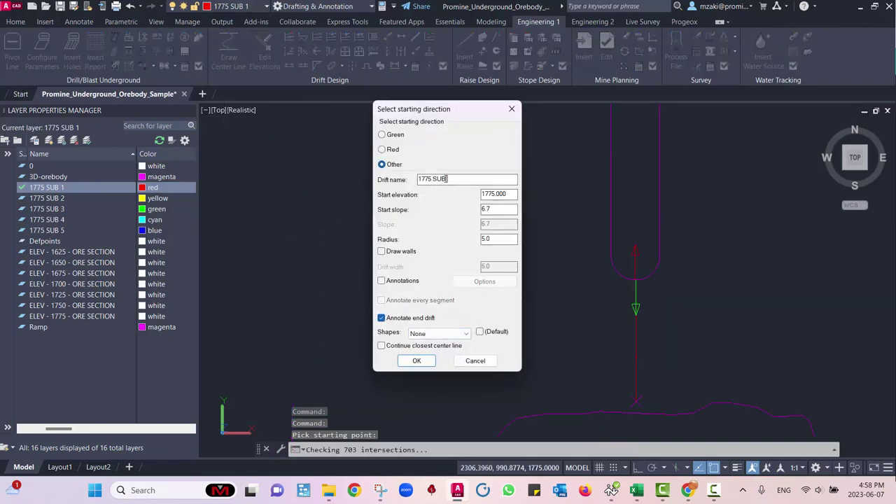
{"action": "left_click", "coordinate": [637, 490]}
{"action": "left_click_drag", "start_coordinate": [61, 220], "coordinate": [394, 214]}
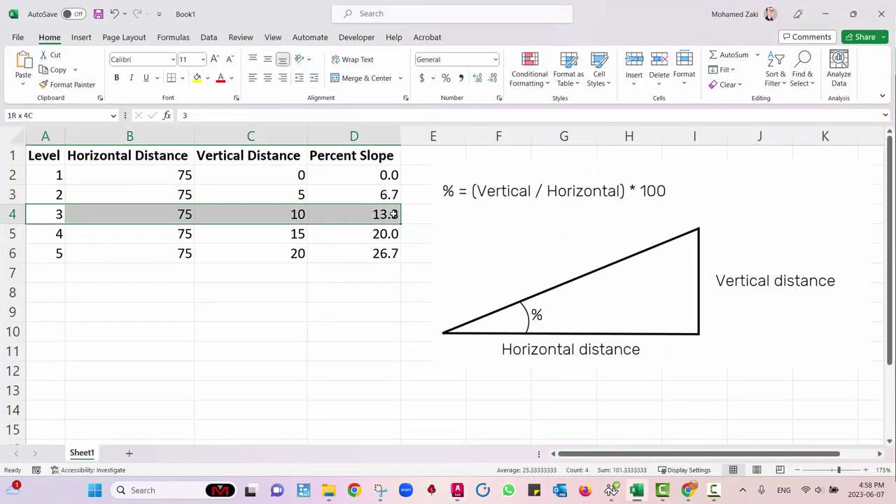
{"action": "left_click", "coordinate": [825, 14]}
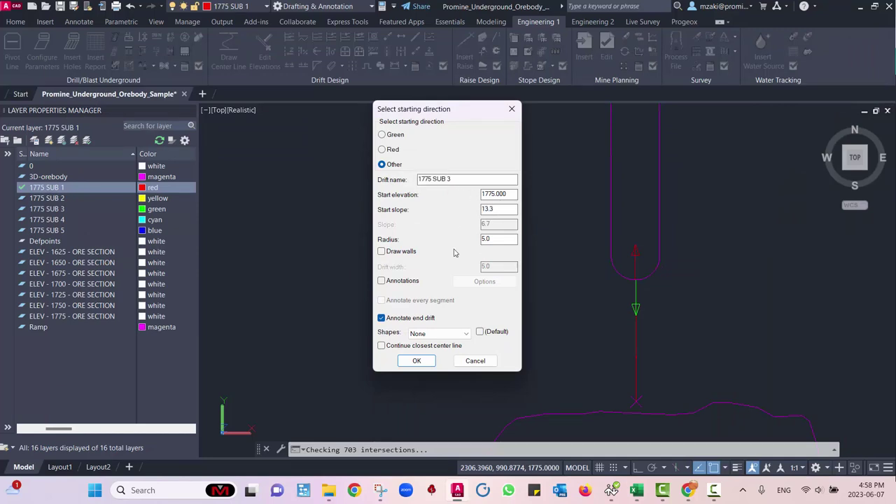
{"action": "left_click", "coordinate": [418, 361]}
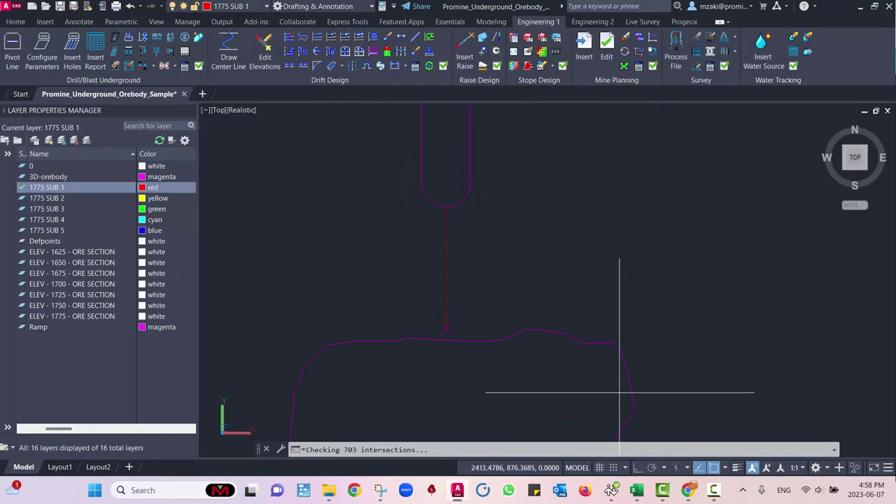
{"action": "left_click", "coordinate": [458, 339]}
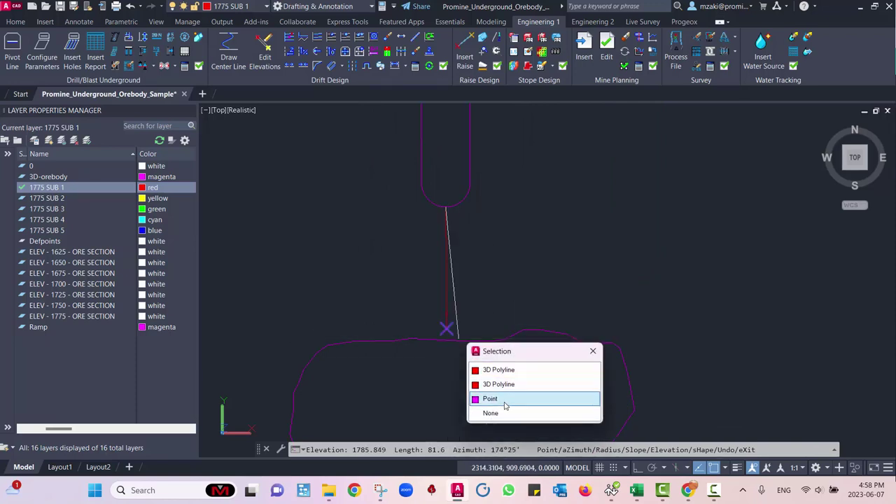
{"action": "left_click", "coordinate": [493, 398]}
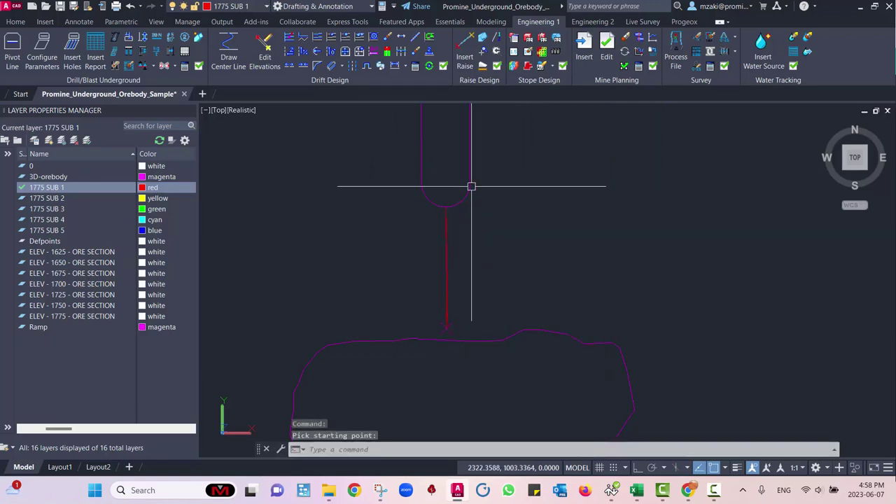
Step: Delete the unwanted extra line
{"action": "scroll", "coordinate": [430, 332], "scroll_direction": "up", "scroll_amount": 3}
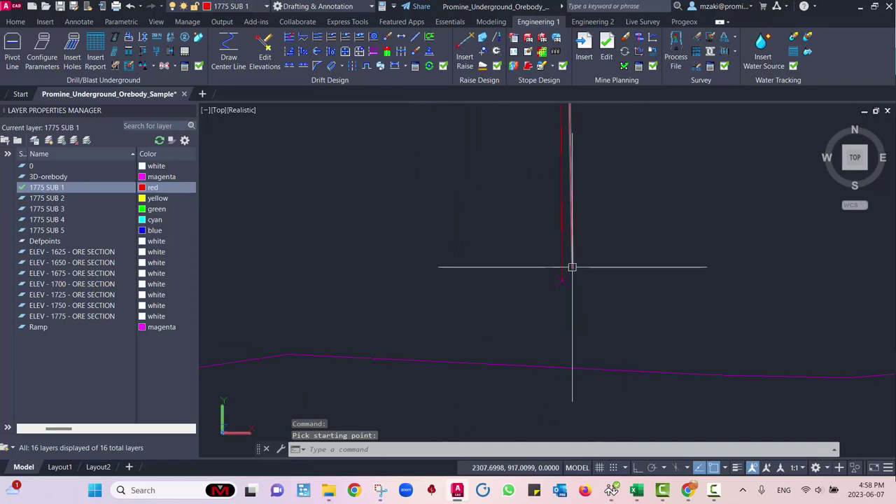
{"action": "scroll", "coordinate": [574, 265], "scroll_direction": "up", "scroll_amount": 5}
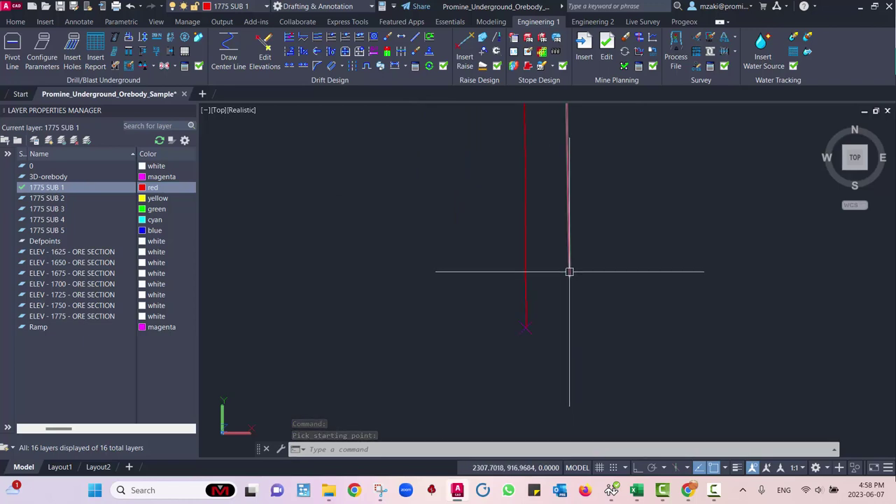
{"action": "left_click", "coordinate": [569, 275]}
{"action": "key", "text": "Delete"}
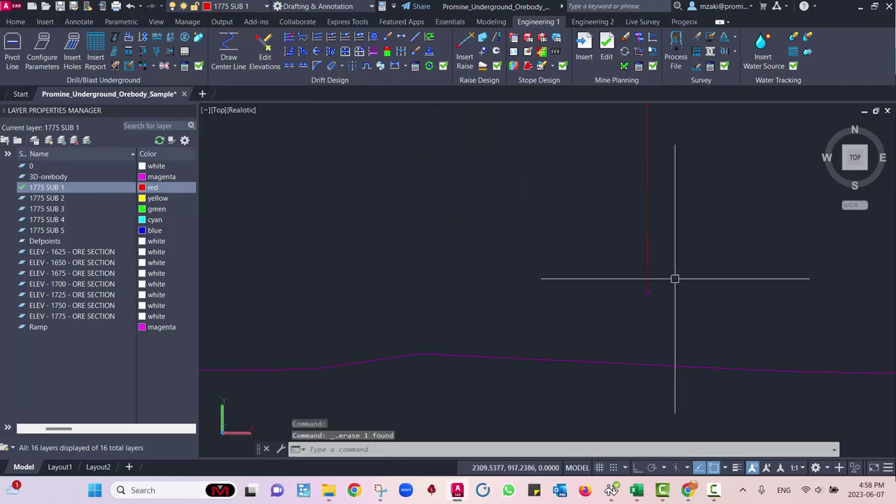
Step: Draw the 1775 SUB 3 centerline at 13.3 slope from the ramp curve intersection to the endpoint marker
{"action": "middle_click_drag", "start_coordinate": [673, 277], "coordinate": [674, 483]}
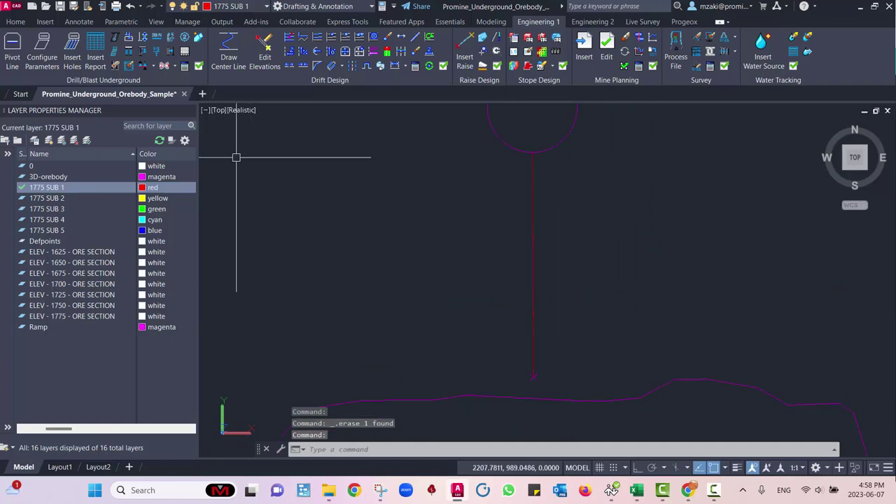
{"action": "left_click", "coordinate": [229, 57]}
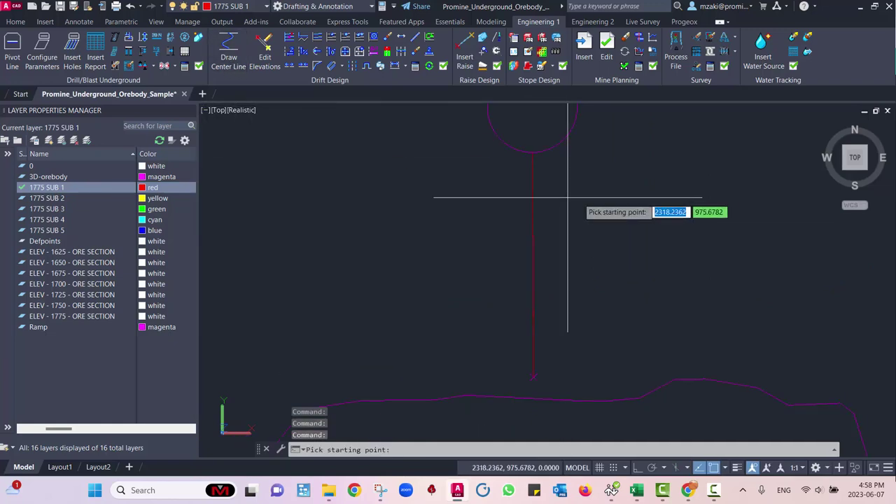
{"action": "left_click", "coordinate": [532, 151]}
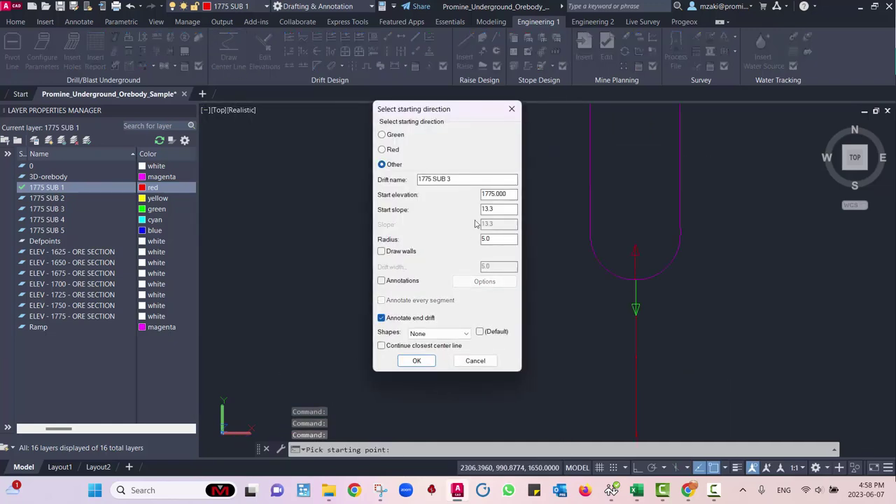
{"action": "left_click", "coordinate": [416, 360]}
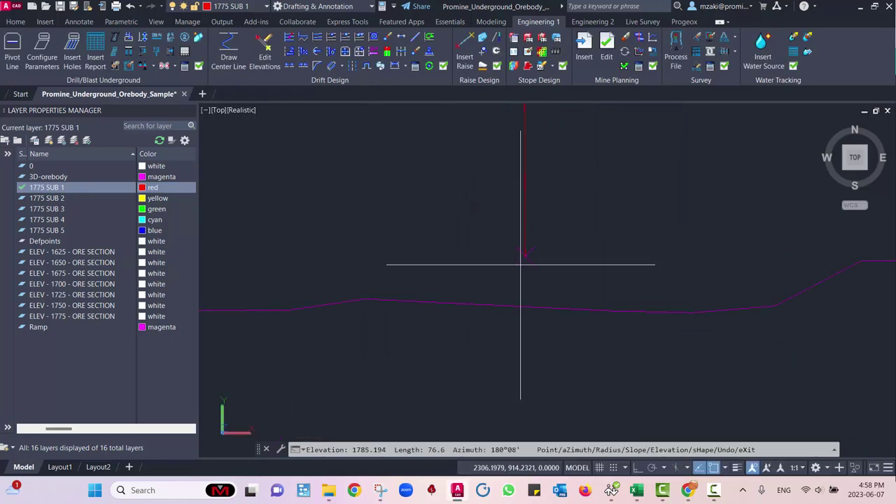
{"action": "left_click", "coordinate": [526, 254]}
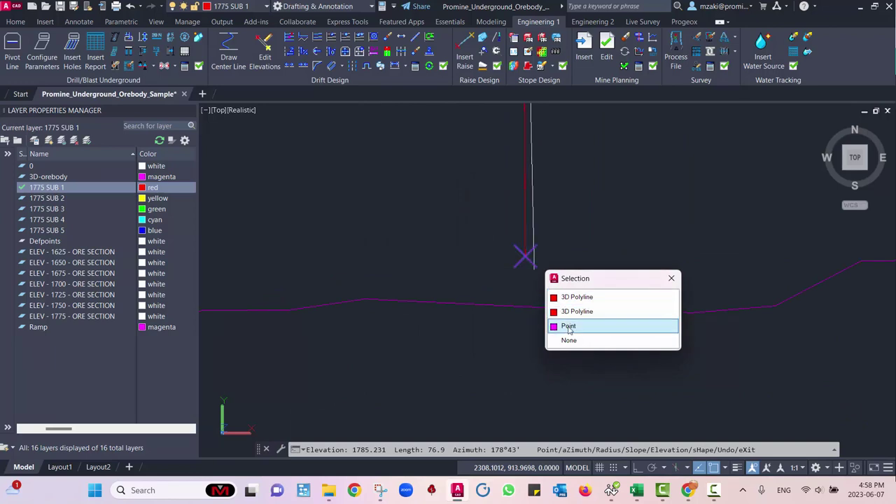
{"action": "left_click", "coordinate": [568, 326]}
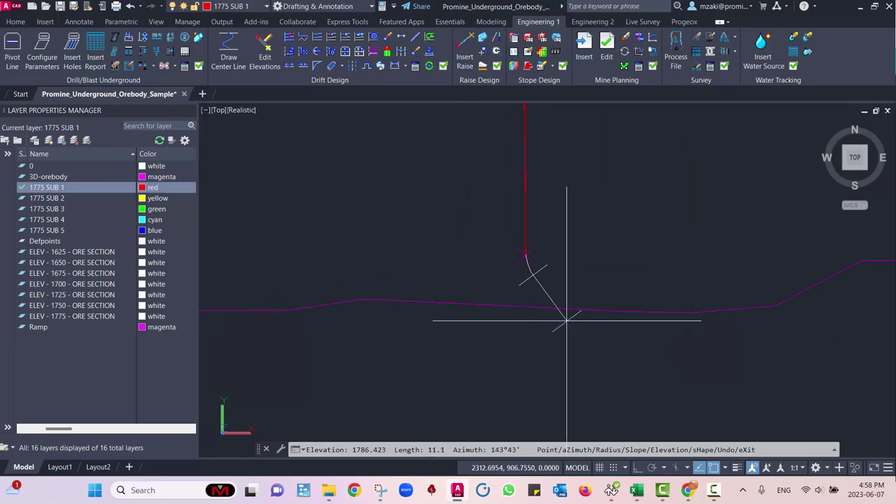
{"action": "key", "text": "Return"}
Step: Look up the Level 4 slope row in the Excel slope table
{"action": "scroll", "coordinate": [586, 229], "scroll_direction": "down", "scroll_amount": 3}
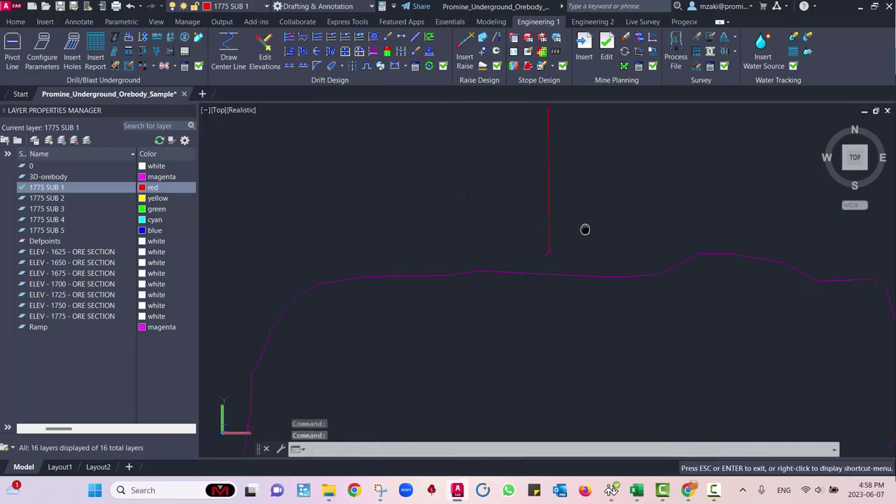
{"action": "middle_click_drag", "start_coordinate": [586, 229], "coordinate": [616, 364]}
{"action": "left_click", "coordinate": [634, 491]}
{"action": "left_click_drag", "start_coordinate": [49, 234], "coordinate": [374, 236]}
{"action": "left_click", "coordinate": [836, 12]}
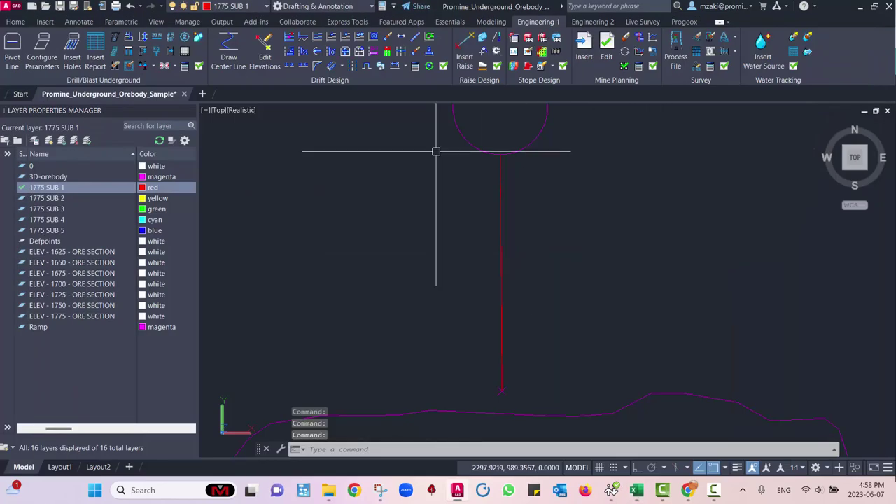
Step: Draw the 1775 SUB 4 centerline at 20 slope from the ramp curve bottom to the endpoint marker
{"action": "left_click", "coordinate": [228, 47]}
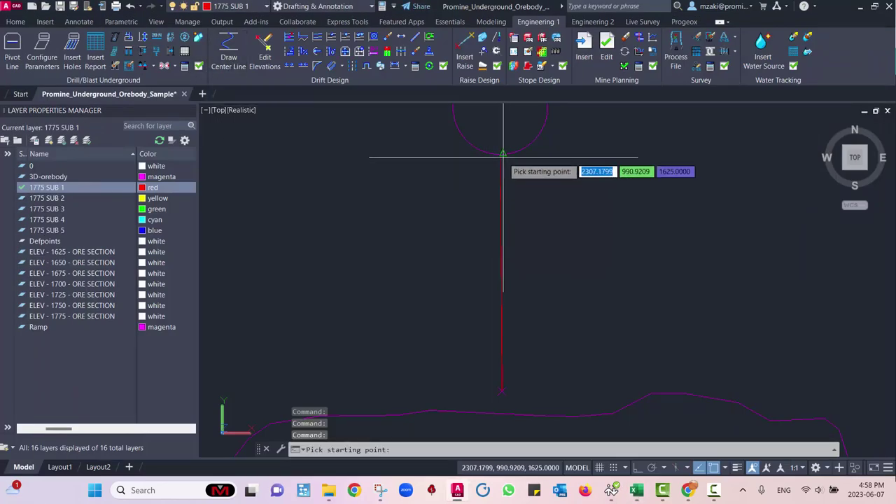
{"action": "left_click", "coordinate": [501, 153]}
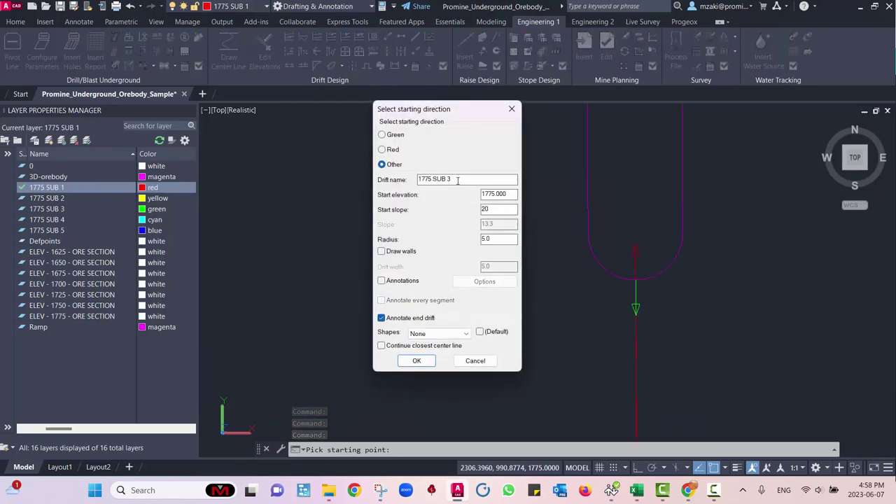
{"action": "left_click", "coordinate": [417, 360]}
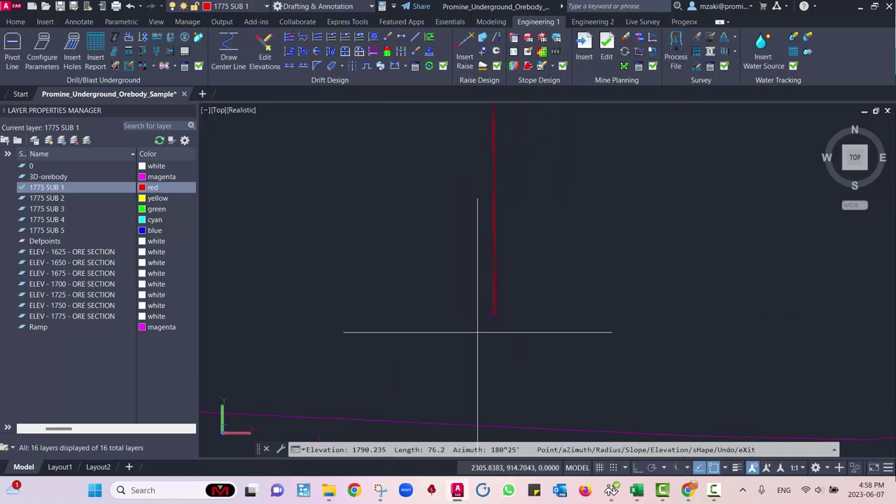
{"action": "left_click", "coordinate": [538, 289]}
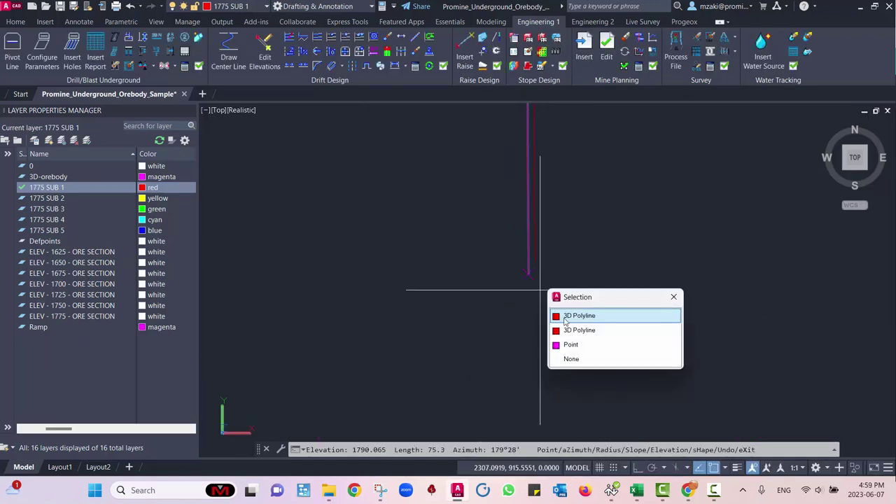
{"action": "left_click", "coordinate": [570, 344]}
{"action": "key", "text": "Escape"}
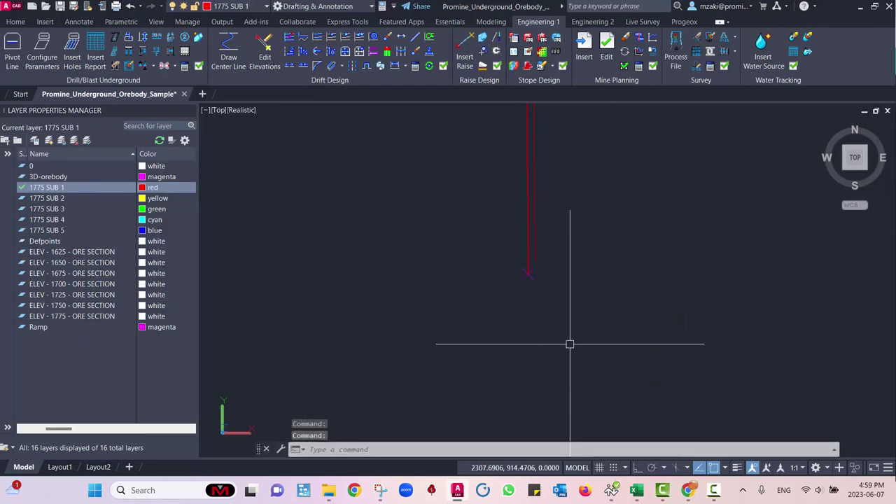
Step: Look up the Level 5 row, with 26.7 slope, in the Excel table
{"action": "scroll", "coordinate": [570, 344], "scroll_direction": "down", "scroll_amount": 2}
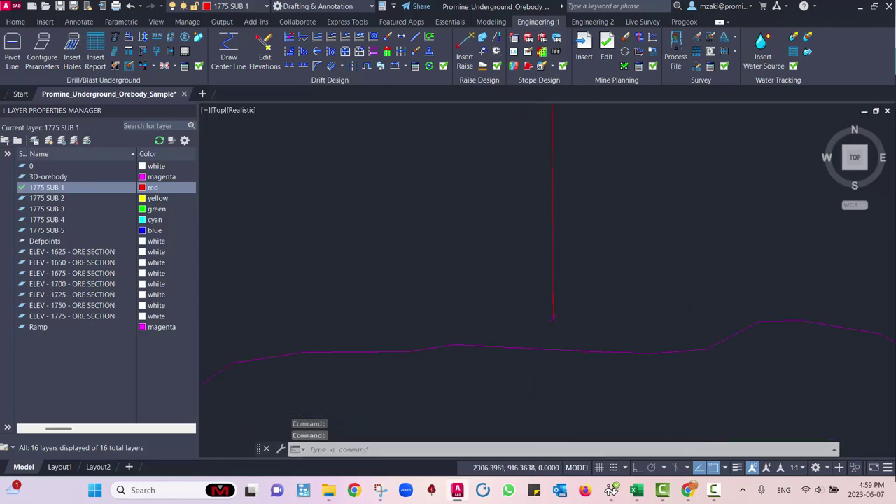
{"action": "left_click", "coordinate": [636, 490]}
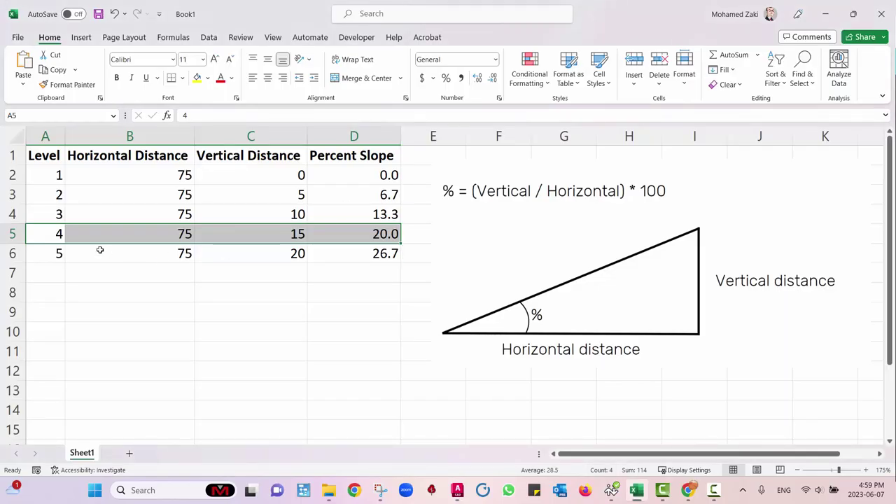
{"action": "left_click_drag", "start_coordinate": [60, 256], "coordinate": [364, 258]}
{"action": "left_click", "coordinate": [836, 14]}
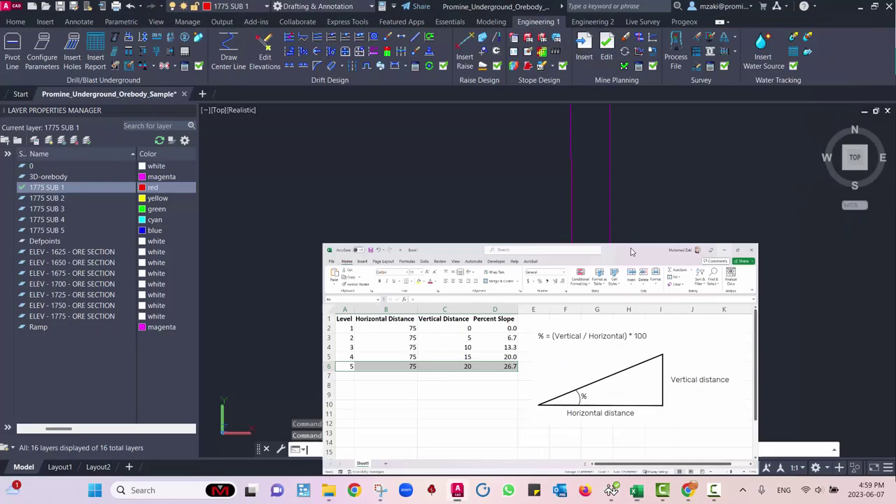
Step: Draw the 1775 SUB 5 centerline at 26.7 slope from the U-curve bottom to the X marker near 1795
{"action": "middle_click_drag", "start_coordinate": [620, 256], "coordinate": [574, 252]}
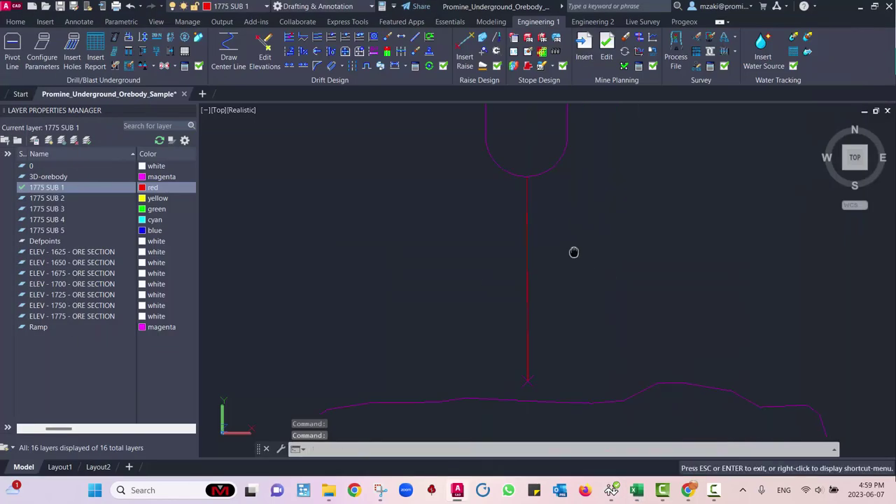
{"action": "left_click", "coordinate": [228, 50]}
{"action": "left_click", "coordinate": [519, 170]}
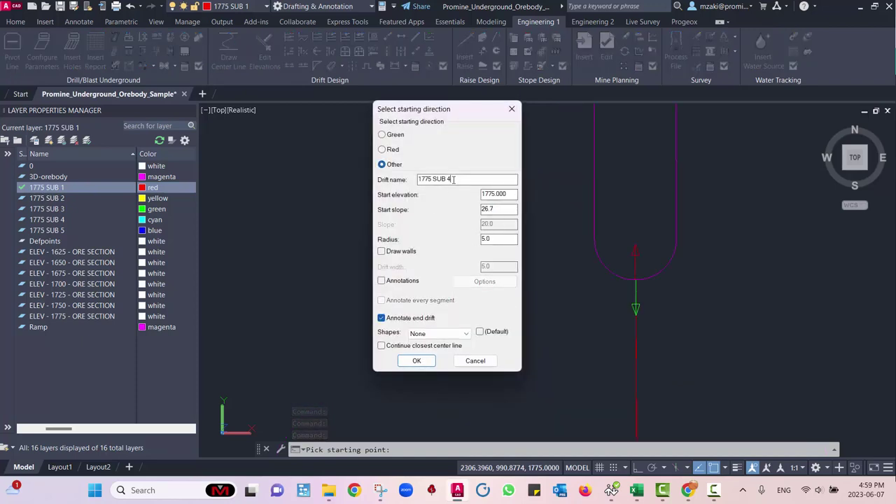
{"action": "left_click", "coordinate": [417, 360]}
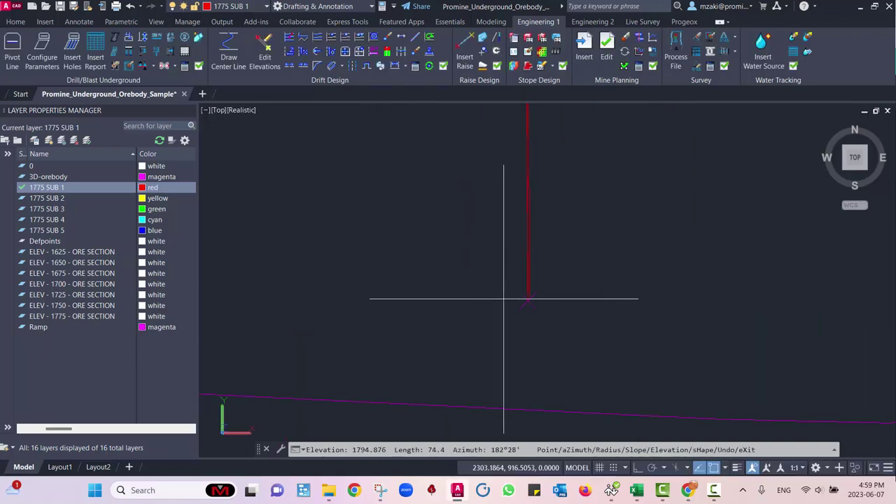
{"action": "left_click", "coordinate": [580, 302]}
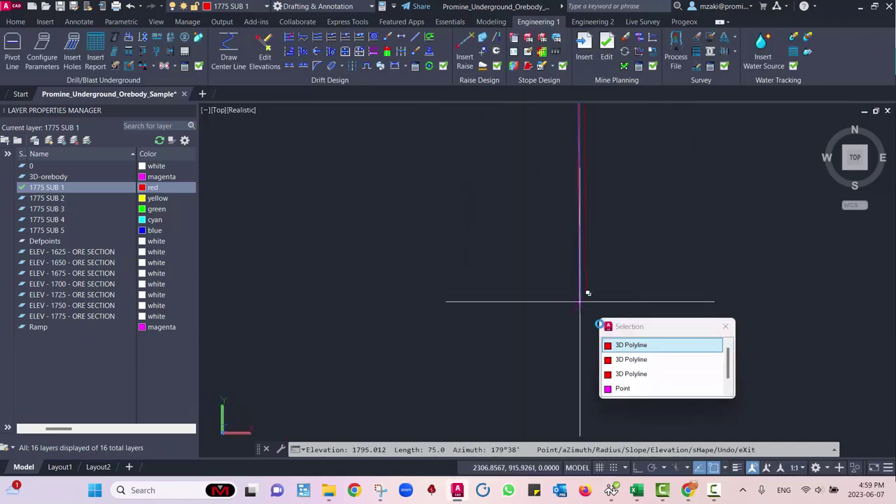
{"action": "left_click", "coordinate": [625, 390]}
{"action": "key", "text": "Escape"}
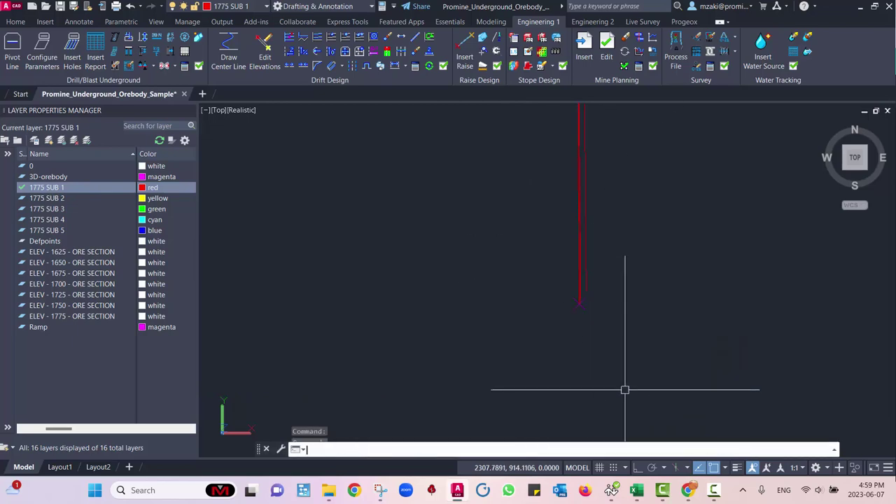
{"action": "middle_click_drag", "start_coordinate": [595, 350], "coordinate": [494, 361], "text": "shift"}
Step: Show the 3D-orebody layer and inspect the drift fan against the orebody, ending in top view
{"action": "scroll", "coordinate": [494, 362], "scroll_direction": "up", "scroll_amount": 3}
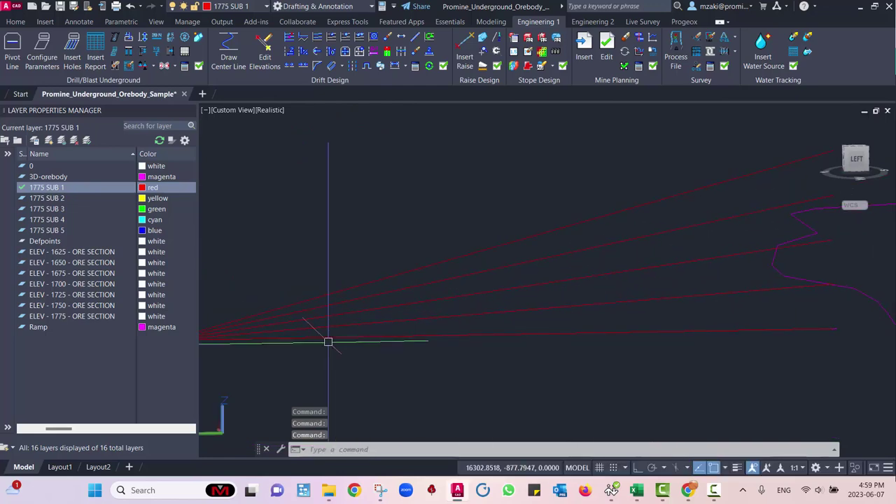
{"action": "middle_click_drag", "start_coordinate": [830, 316], "coordinate": [728, 338]}
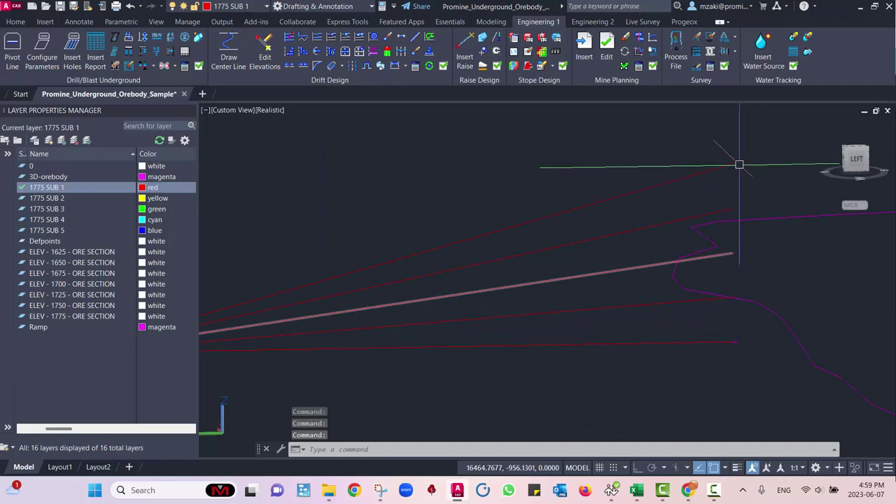
{"action": "middle_click_drag", "start_coordinate": [739, 157], "coordinate": [716, 292], "text": "shift"}
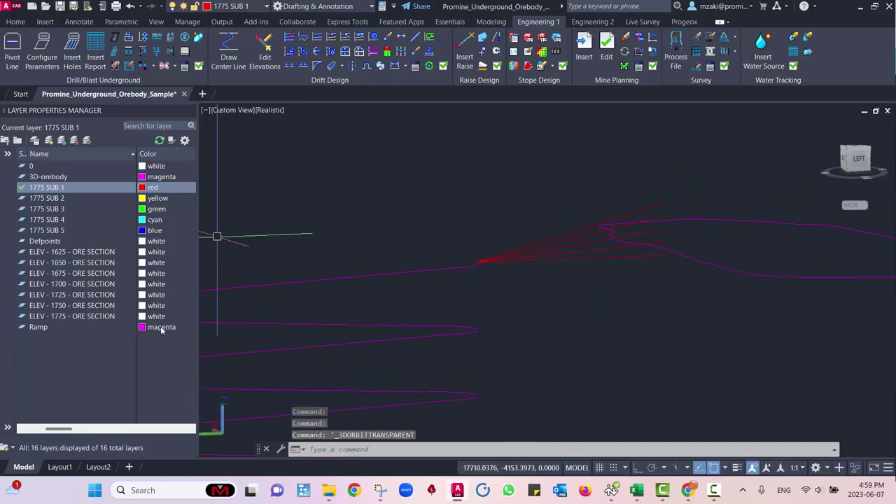
{"action": "left_click_drag", "start_coordinate": [58, 430], "coordinate": [19, 428]}
{"action": "left_click", "coordinate": [142, 176]}
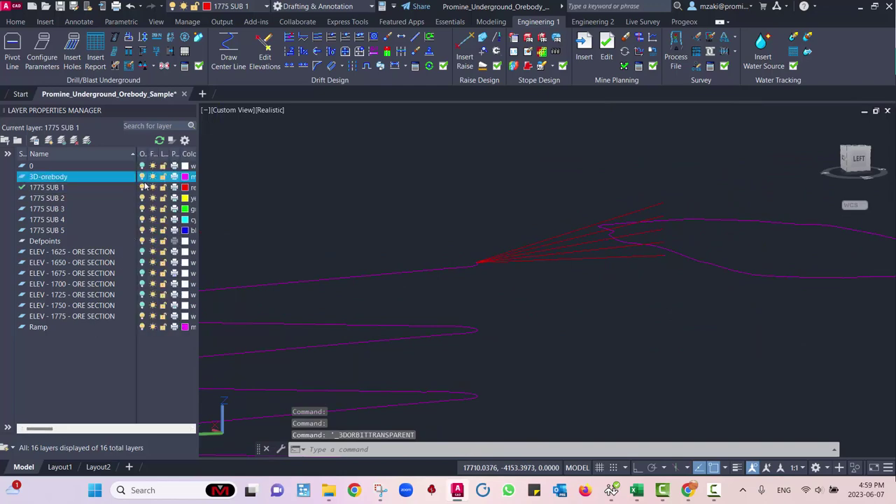
{"action": "middle_click_drag", "start_coordinate": [630, 282], "coordinate": [650, 361], "text": "shift"}
{"action": "scroll", "coordinate": [663, 251], "scroll_direction": "up", "scroll_amount": 3}
{"action": "middle_click_drag", "start_coordinate": [634, 241], "coordinate": [545, 280], "text": "shift"}
{"action": "scroll", "coordinate": [456, 218], "scroll_direction": "up", "scroll_amount": 3}
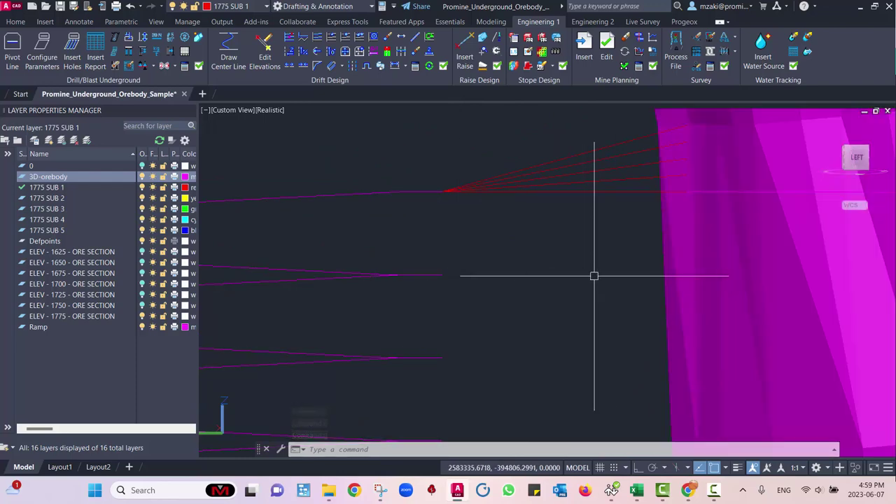
{"action": "middle_click_drag", "start_coordinate": [594, 276], "coordinate": [616, 210], "text": "shift"}
{"action": "left_click", "coordinate": [853, 158]}
{"action": "scroll", "coordinate": [539, 313], "scroll_direction": "up", "scroll_amount": 3}
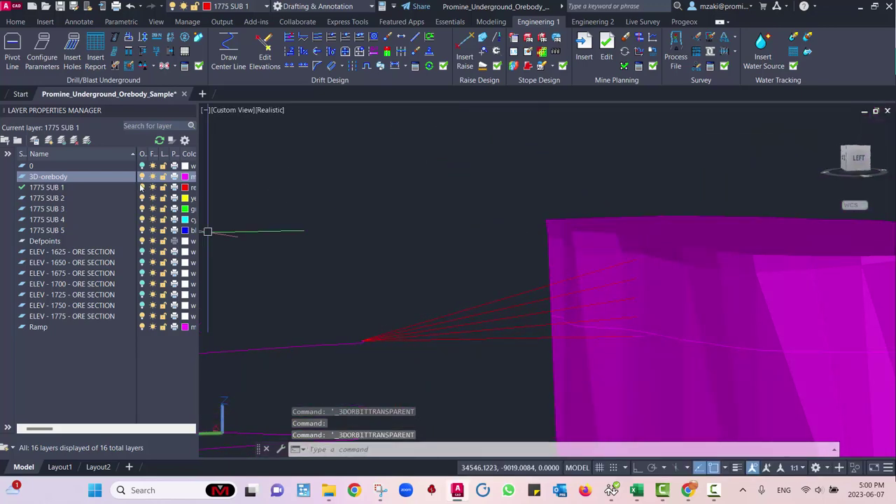
Step: Hide the 3D-orebody layer again and delete the stray line from the drift fan
{"action": "left_click", "coordinate": [142, 176]}
{"action": "scroll", "coordinate": [536, 364], "scroll_direction": "up", "scroll_amount": 3}
{"action": "middle_click_drag", "start_coordinate": [592, 344], "coordinate": [634, 362], "text": "shift"}
{"action": "left_click", "coordinate": [598, 354]}
{"action": "key", "text": "Delete"}
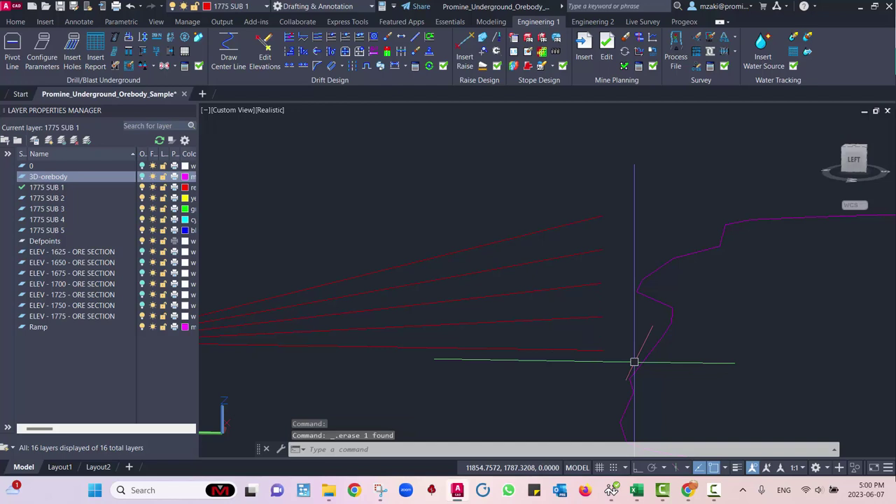
Step: Move two red drift centerlines onto layers 1775 SUB 2 (yellow) and 1775 SUB 3 (green)
{"action": "left_click", "coordinate": [593, 317]}
{"action": "key", "text": "ctrl+1"}
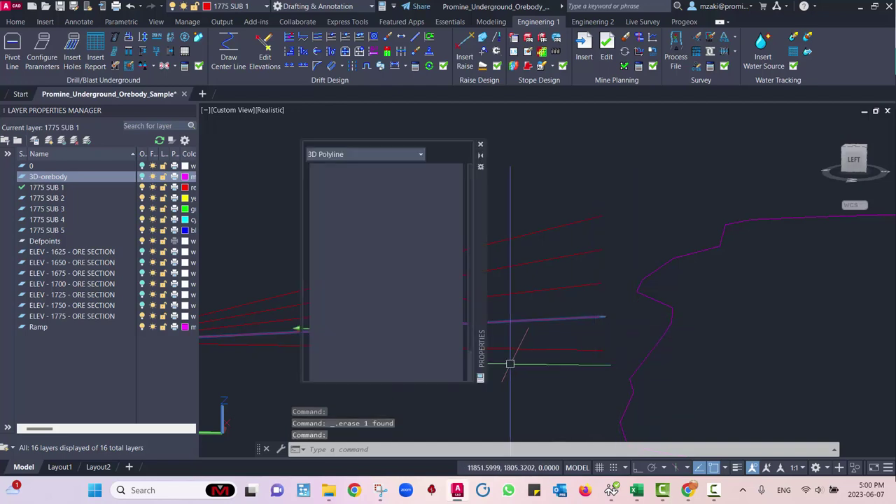
{"action": "left_click", "coordinate": [418, 193]}
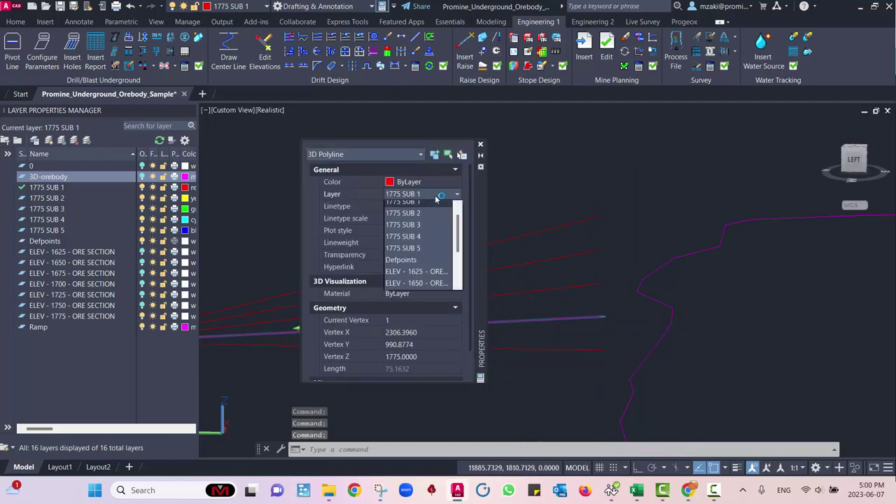
{"action": "left_click", "coordinate": [434, 222]}
{"action": "key", "text": "Escape"}
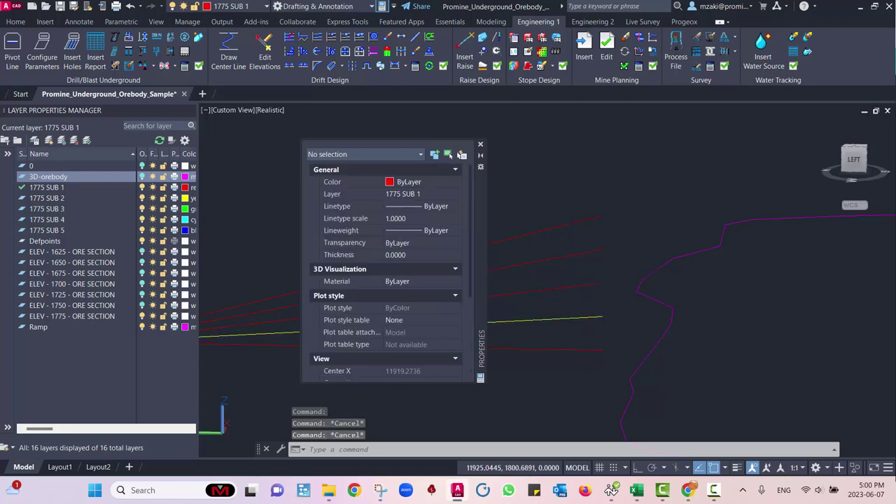
{"action": "left_click", "coordinate": [590, 280]}
{"action": "left_click", "coordinate": [490, 238]}
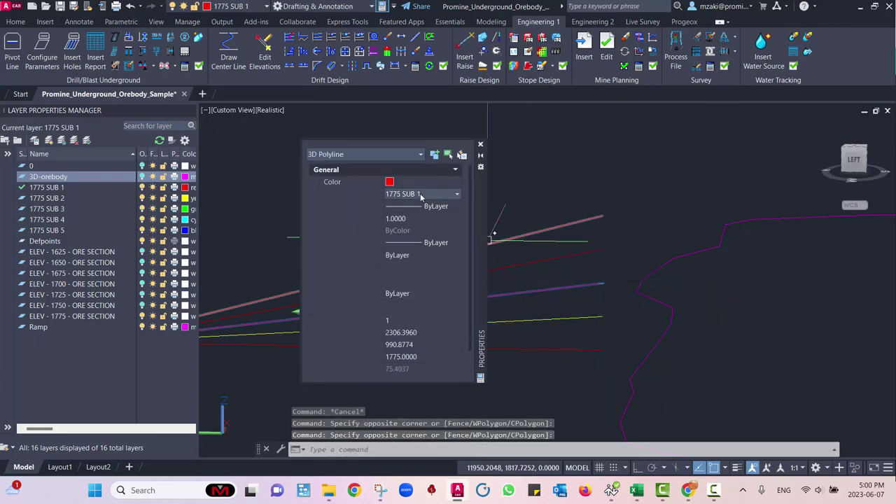
{"action": "left_click", "coordinate": [420, 193]}
{"action": "left_click", "coordinate": [426, 230]}
{"action": "key", "text": "Escape"}
Step: Move the remaining two red centerlines onto layers 1775 SUB 4 (cyan) and 1775 SUB 5 (blue)
{"action": "left_click", "coordinate": [592, 250]}
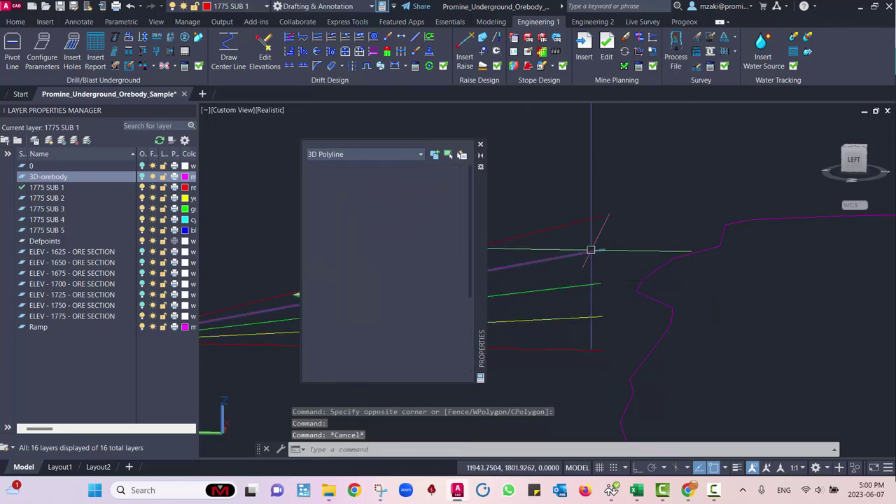
{"action": "left_click", "coordinate": [422, 194]}
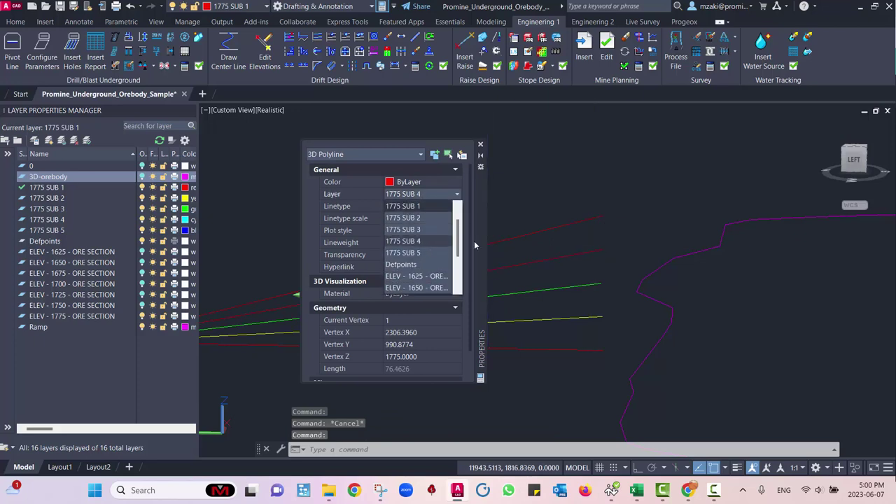
{"action": "left_click", "coordinate": [420, 241]}
{"action": "key", "text": "Escape"}
{"action": "left_click", "coordinate": [585, 213]}
{"action": "left_click", "coordinate": [565, 224]}
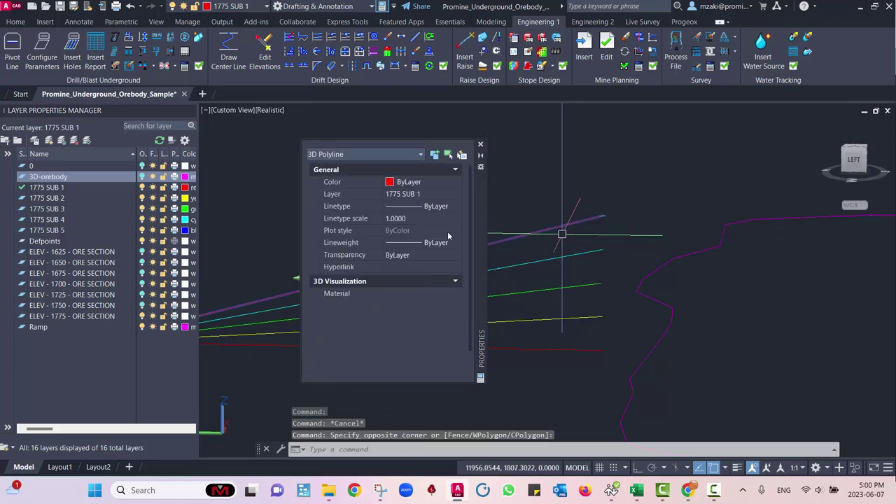
{"action": "left_click", "coordinate": [424, 194]}
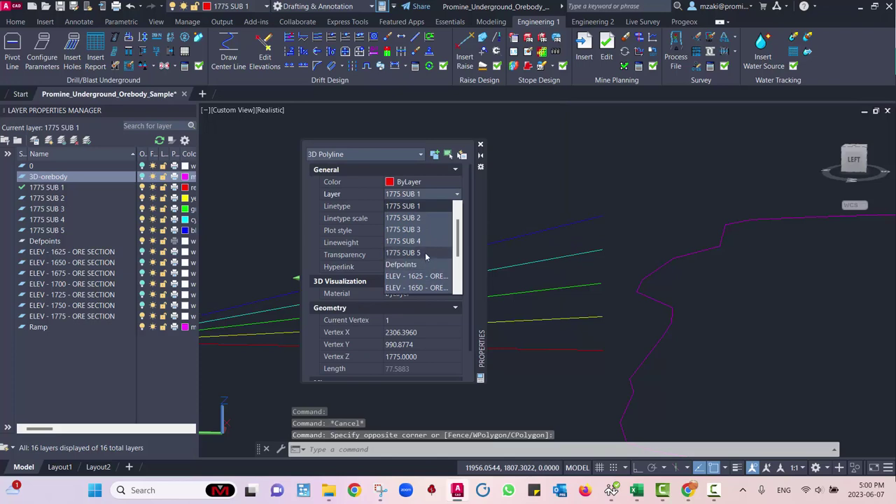
{"action": "left_click", "coordinate": [424, 253]}
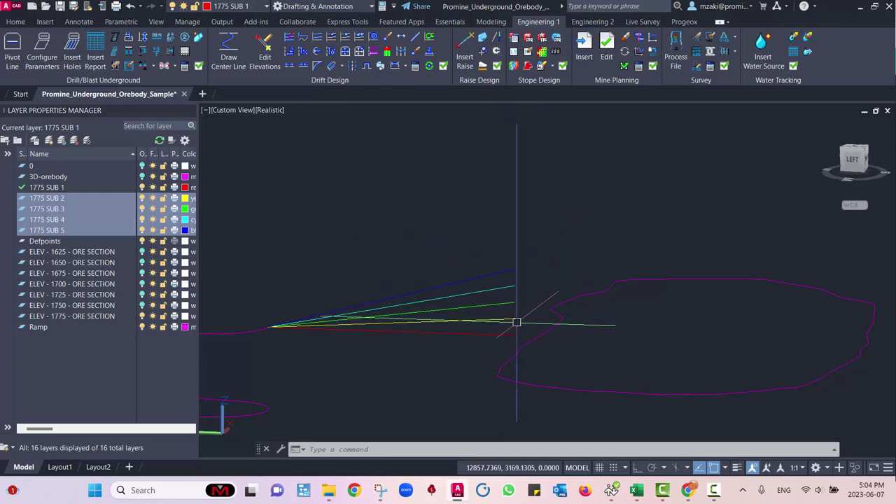
Step: Switch to the top view and pan and zoom so the whole magenta orebody outline is centred
{"action": "middle_click_drag", "start_coordinate": [646, 286], "coordinate": [531, 406], "text": "shift"}
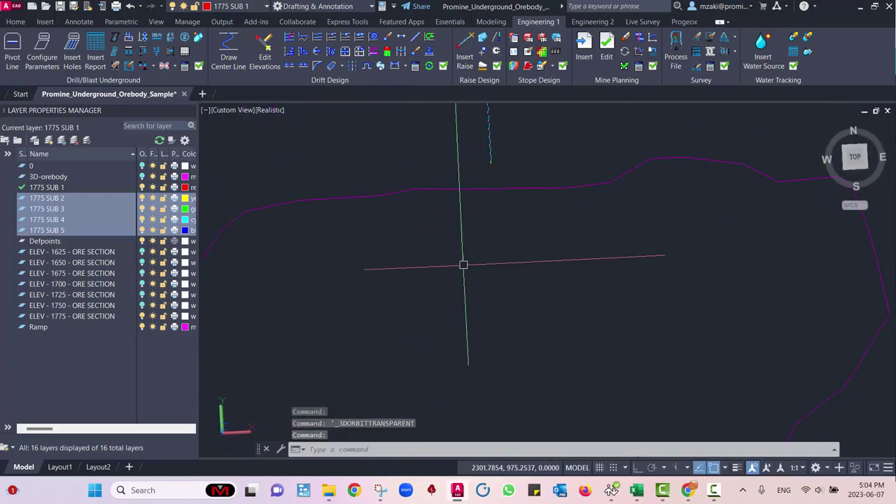
{"action": "middle_click", "coordinate": [800, 149], "text": "shift"}
{"action": "left_click", "coordinate": [855, 157]}
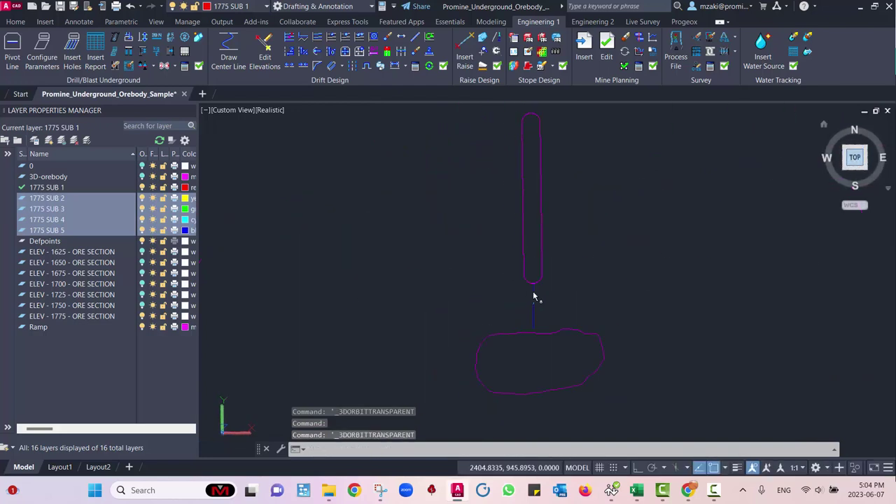
{"action": "mouse_move", "coordinate": [527, 315]}
{"action": "middle_mouse_down"}
{"action": "mouse_move", "coordinate": [549, 276]}
{"action": "mouse_move", "coordinate": [547, 260]}
{"action": "middle_mouse_up"}
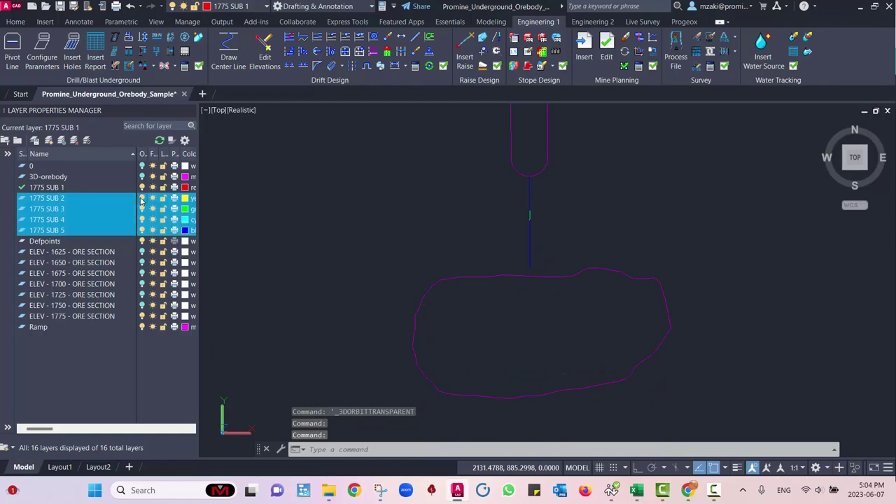
{"action": "scroll", "coordinate": [574, 280], "scroll_direction": "up", "scroll_amount": 6}
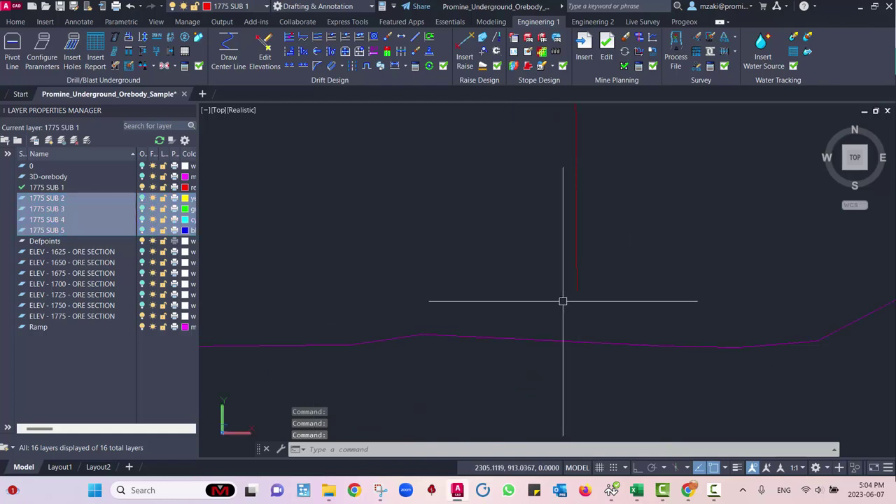
{"action": "middle_click_drag", "start_coordinate": [575, 318], "coordinate": [608, 352]}
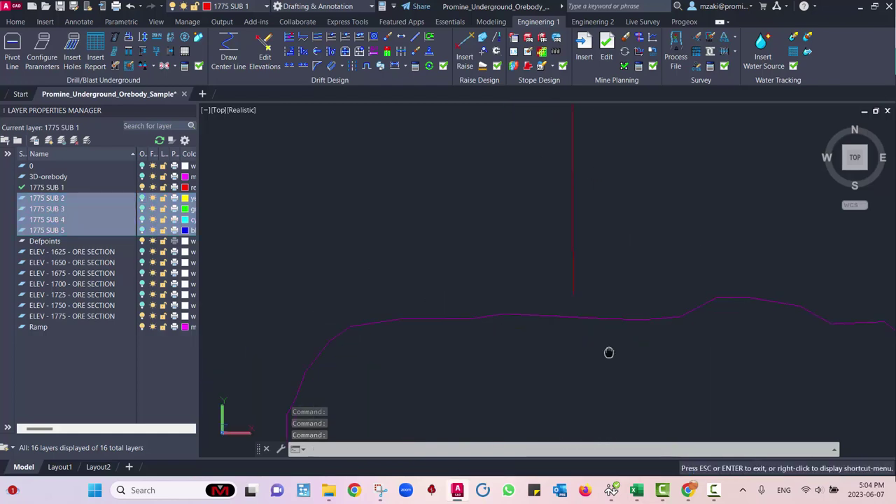
{"action": "scroll", "coordinate": [597, 258], "scroll_direction": "down", "scroll_amount": 4}
{"action": "middle_click_drag", "start_coordinate": [598, 258], "coordinate": [526, 260]}
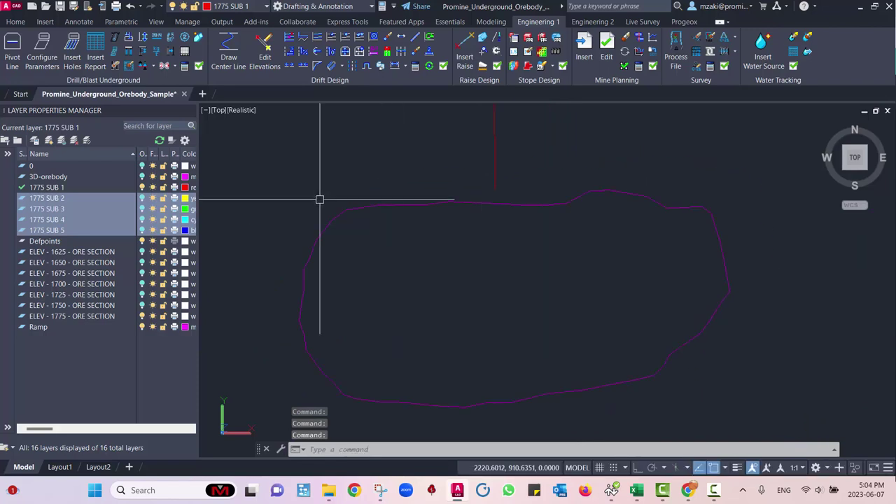
Step: Start a new drift centerline on the outline's north edge, renaming the drift to end with 'SUB Main'
{"action": "left_click", "coordinate": [229, 62]}
{"action": "scroll", "coordinate": [486, 200], "scroll_direction": "up", "scroll_amount": 5}
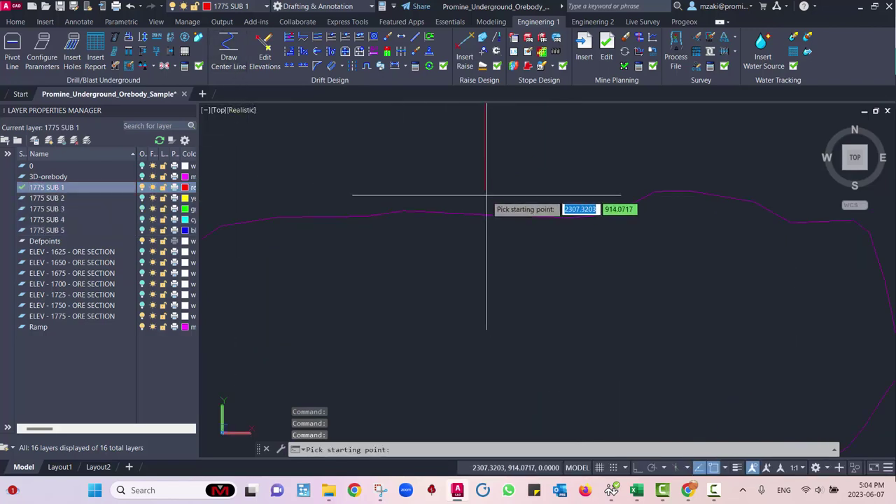
{"action": "left_click", "coordinate": [486, 198]}
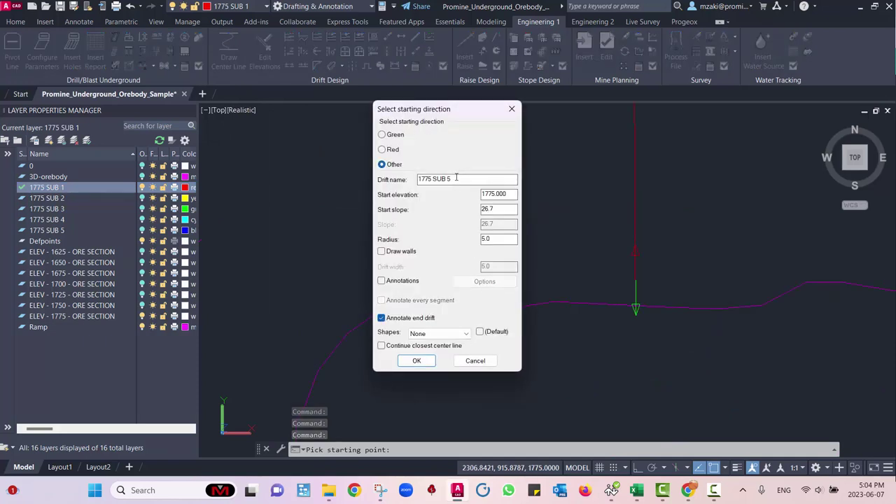
{"action": "key", "text": "BackSpace"}
{"action": "key", "text": "BackSpace"}
{"action": "key", "text": "BackSpace"}
{"action": "key", "text": "BackSpace"}
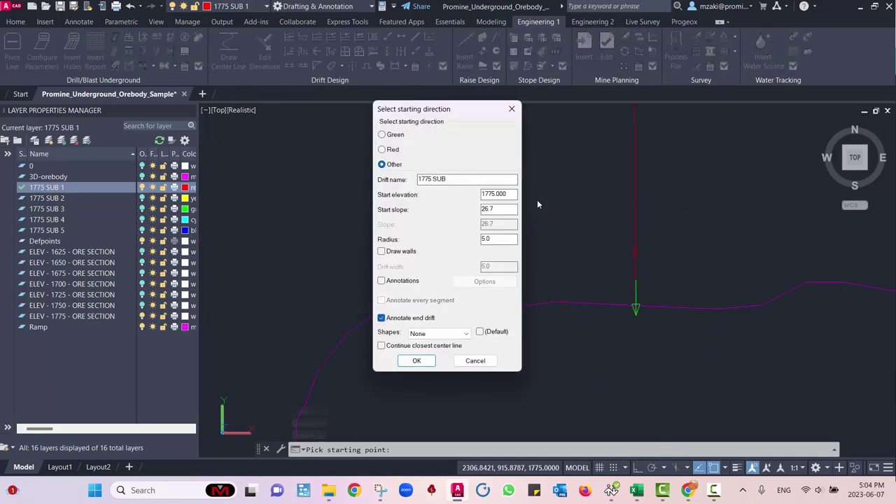
{"action": "key", "text": "BackSpace"}
{"action": "type", "text": "SUB M"}
{"action": "type", "text": "ain"}
{"action": "left_click", "coordinate": [417, 361]}
Step: End the centerline on the orebody outline's south edge, near elevation 1777
{"action": "scroll", "coordinate": [603, 380], "scroll_direction": "down", "scroll_amount": 2}
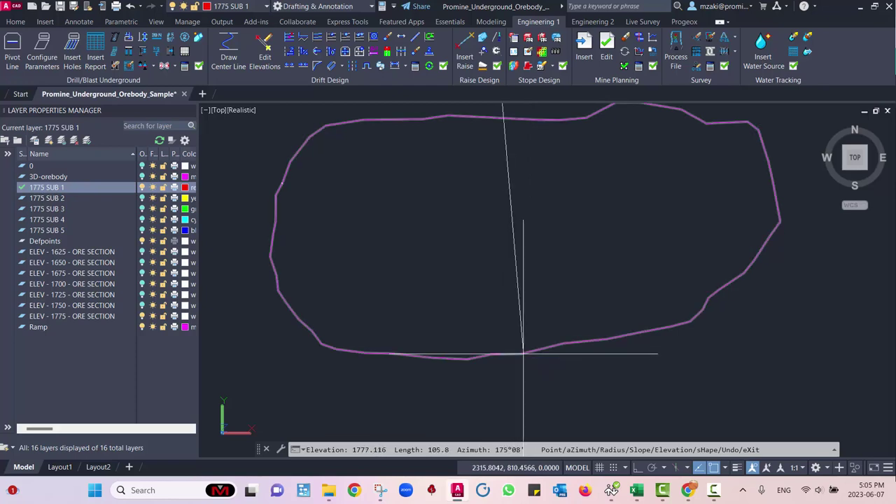
{"action": "scroll", "coordinate": [524, 358], "scroll_direction": "up", "scroll_amount": 2}
{"action": "scroll", "coordinate": [523, 361], "scroll_direction": "down", "scroll_amount": 3}
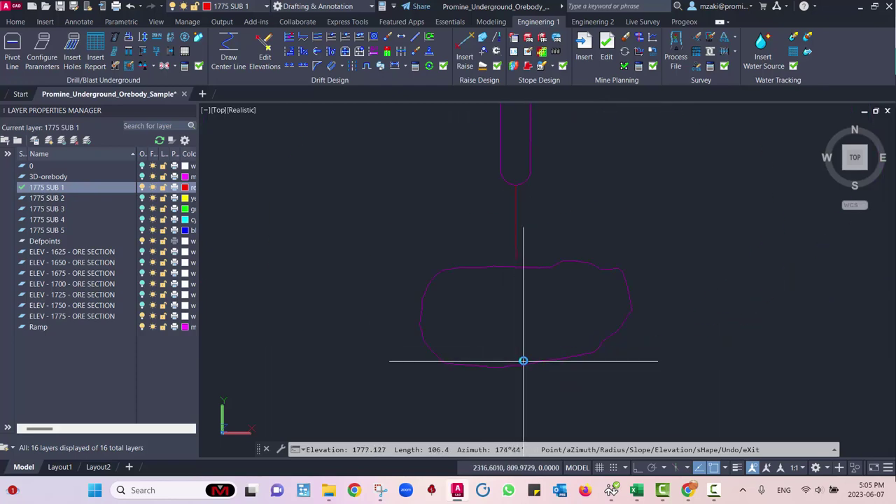
{"action": "scroll", "coordinate": [523, 361], "scroll_direction": "up", "scroll_amount": 3}
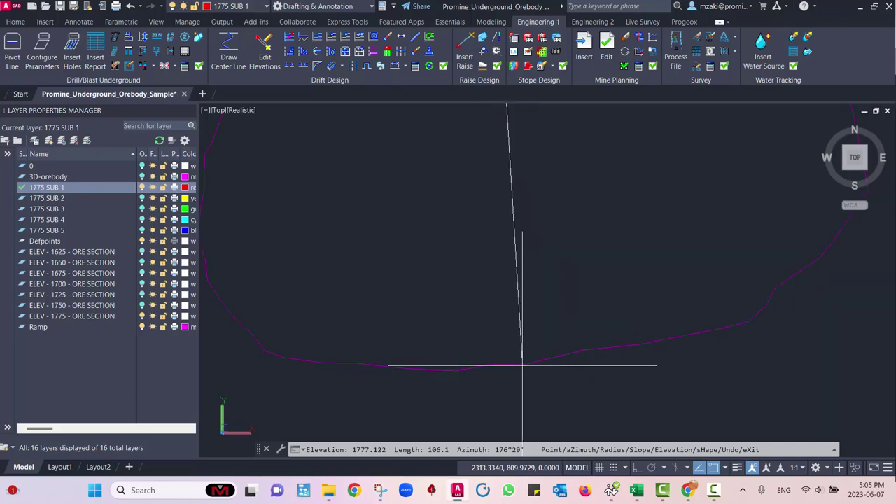
{"action": "scroll", "coordinate": [522, 361], "scroll_direction": "up", "scroll_amount": 2}
{"action": "left_click", "coordinate": [529, 364]}
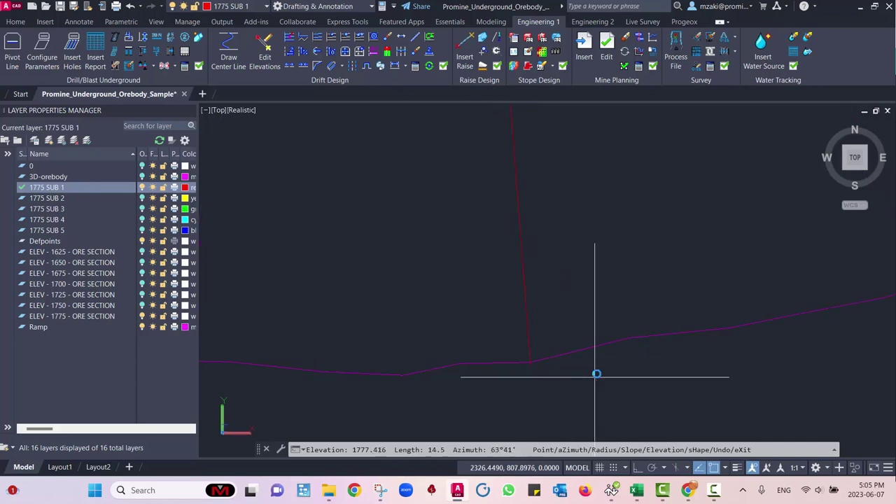
{"action": "key", "text": "Escape"}
{"action": "scroll", "coordinate": [536, 238], "scroll_direction": "down", "scroll_amount": 3}
{"action": "middle_click_drag", "start_coordinate": [536, 238], "coordinate": [577, 264]}
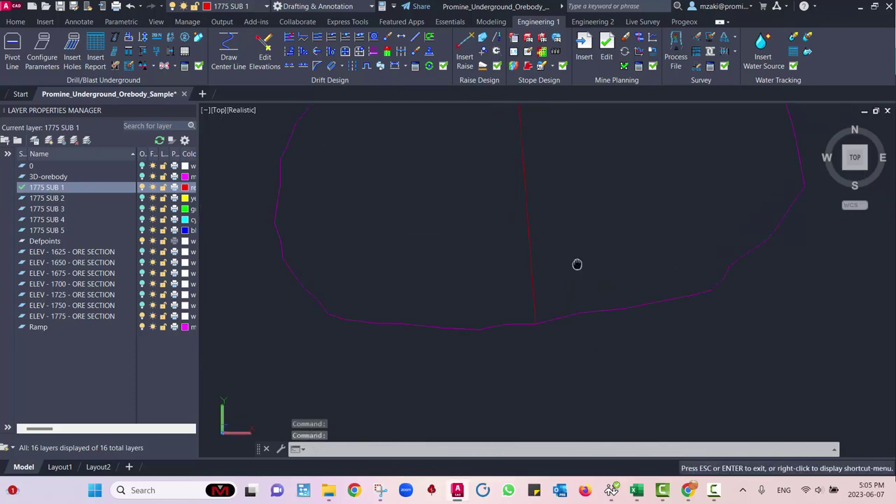
{"action": "scroll", "coordinate": [569, 266], "scroll_direction": "down", "scroll_amount": 4}
{"action": "middle_click_drag", "start_coordinate": [565, 301], "coordinate": [559, 267]}
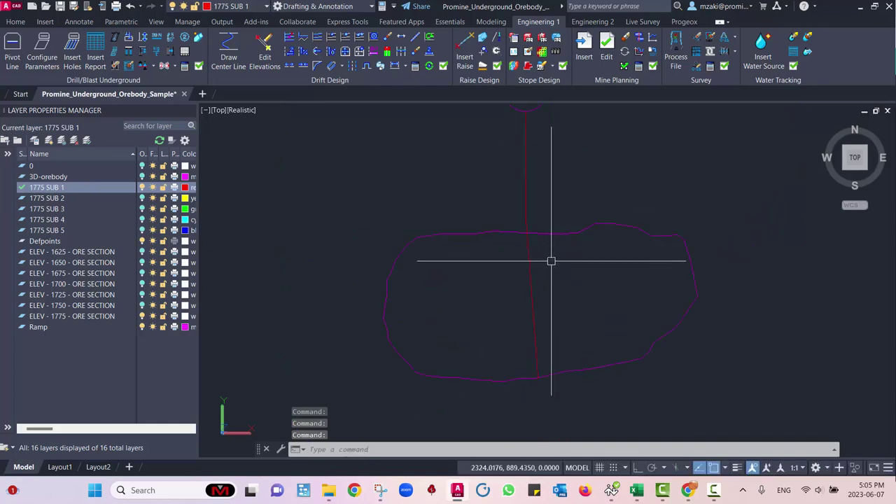
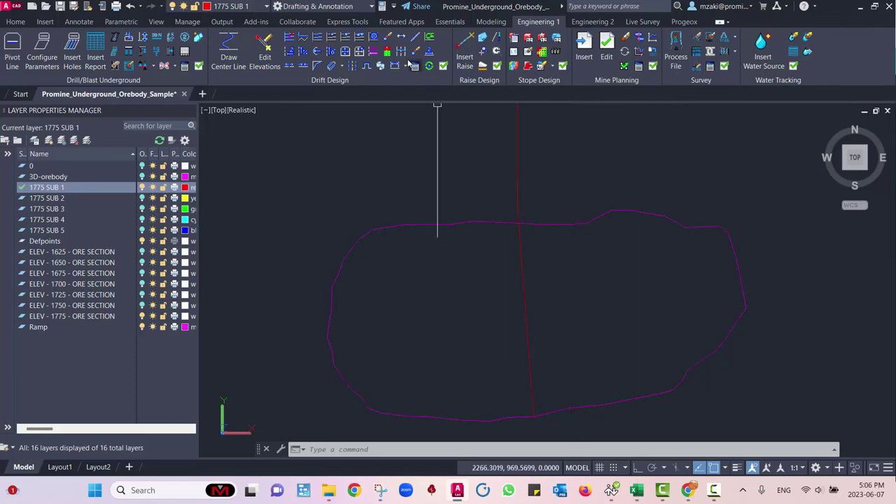
Step: Add distance tick markers at 5.00 spacing and length along the red centre line through the orebody
{"action": "left_click", "coordinate": [402, 53]}
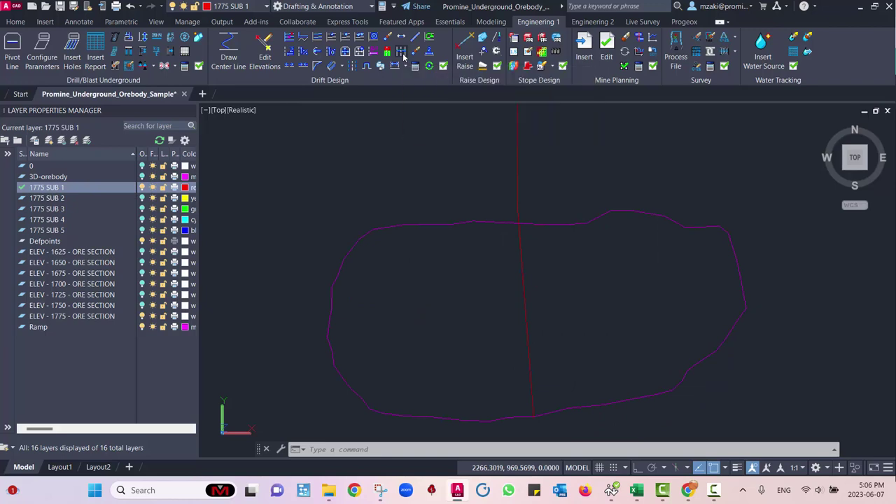
{"action": "left_click", "coordinate": [520, 245]}
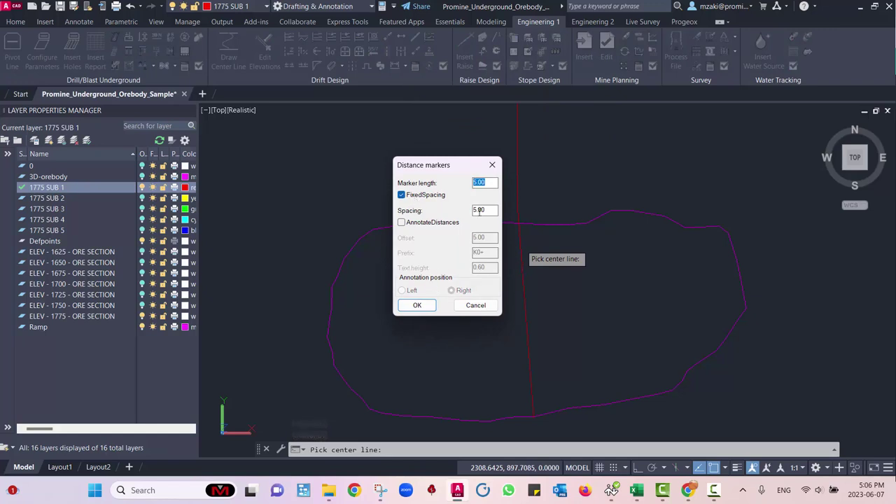
{"action": "left_click", "coordinate": [417, 305]}
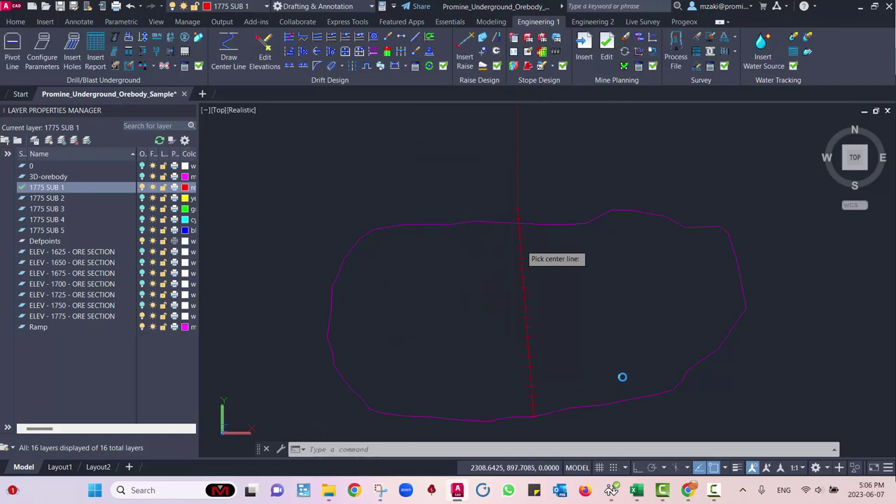
{"action": "scroll", "coordinate": [560, 301], "scroll_direction": "up", "scroll_amount": 4}
{"action": "middle_click_drag", "start_coordinate": [607, 284], "coordinate": [532, 193]}
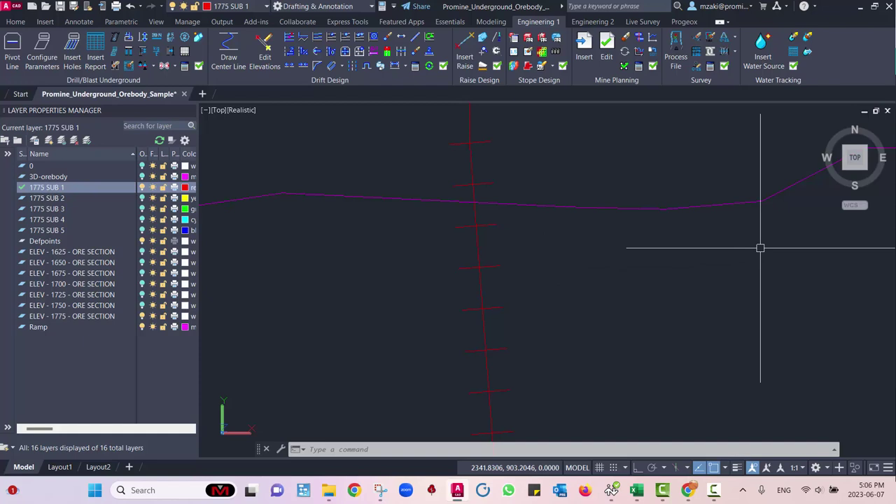
{"action": "scroll", "coordinate": [726, 256], "scroll_direction": "down", "scroll_amount": 5}
{"action": "mouse_move", "coordinate": [726, 256]}
{"action": "middle_mouse_down"}
{"action": "mouse_move", "coordinate": [632, 301]}
{"action": "mouse_move", "coordinate": [596, 300]}
{"action": "middle_mouse_up"}
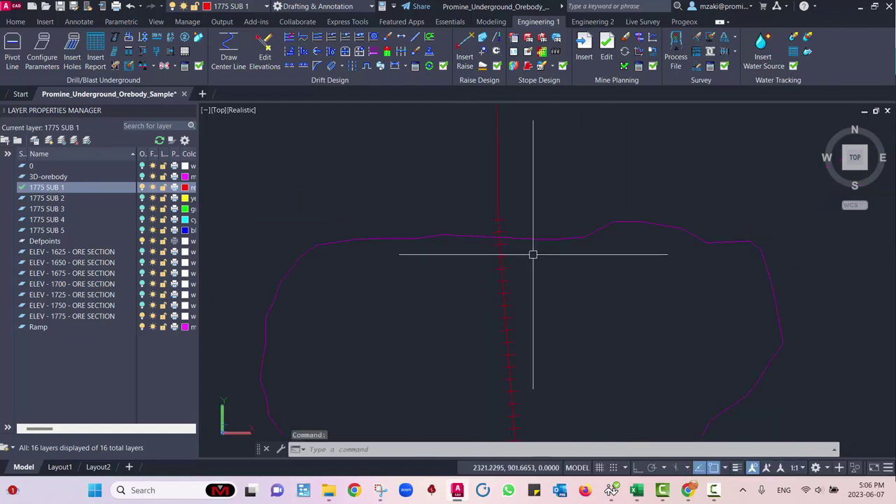
{"action": "scroll", "coordinate": [532, 254], "scroll_direction": "up", "scroll_amount": 3}
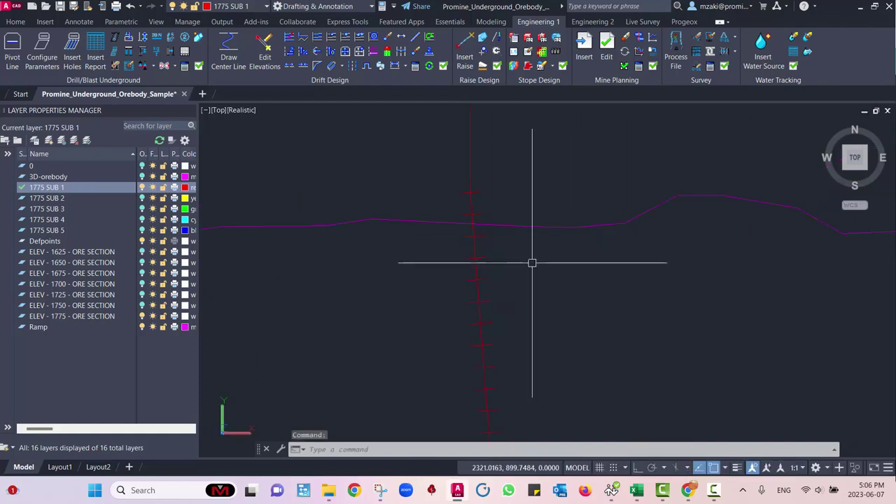
Step: Draw drift '1775 SUB 1 - Crosscut 1' from the centre line east to the orebody edge, starting at 1775.2
{"action": "left_click", "coordinate": [229, 57]}
{"action": "scroll", "coordinate": [474, 248], "scroll_direction": "up", "scroll_amount": 5}
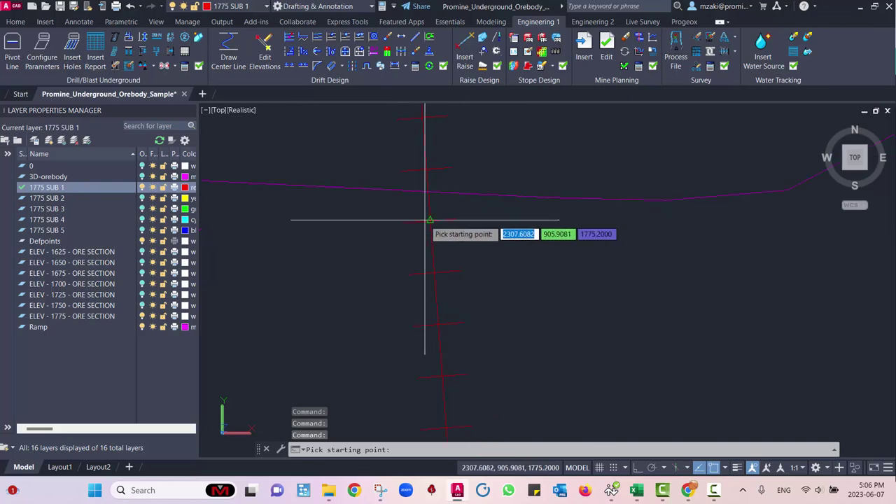
{"action": "left_click", "coordinate": [429, 220]}
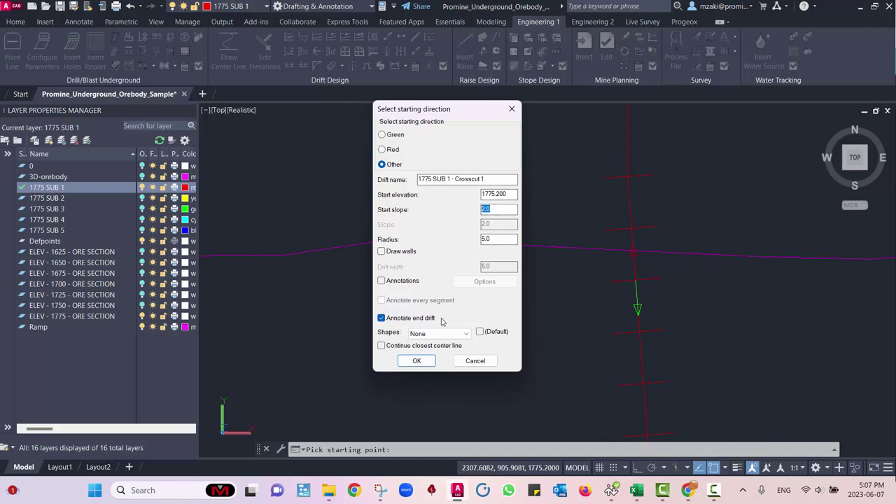
{"action": "left_click", "coordinate": [416, 360]}
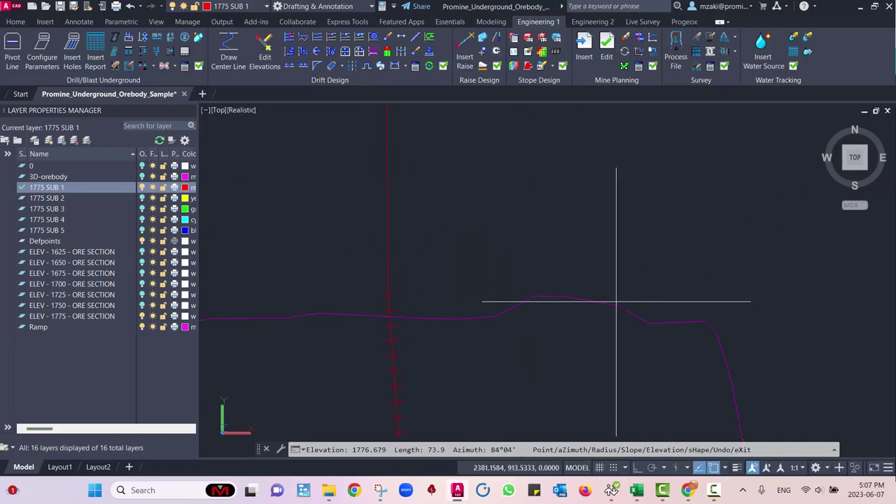
{"action": "left_click", "coordinate": [616, 302]}
{"action": "key", "text": "Return"}
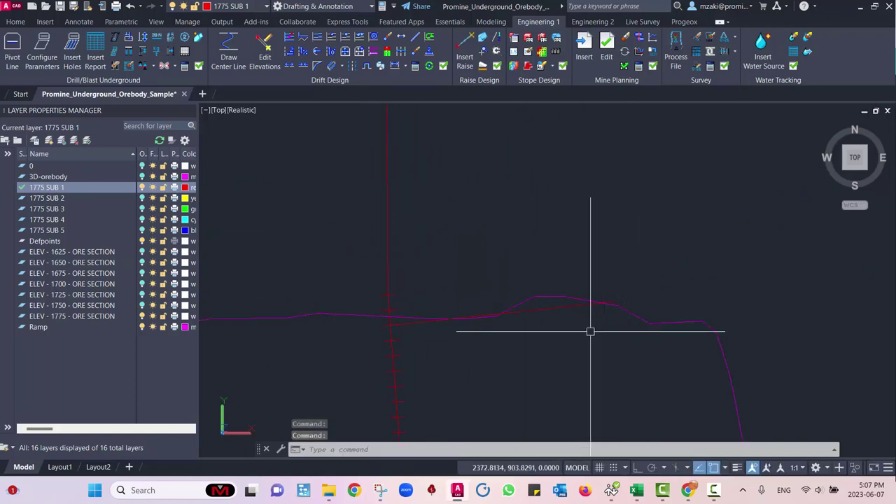
{"action": "key", "text": "Return"}
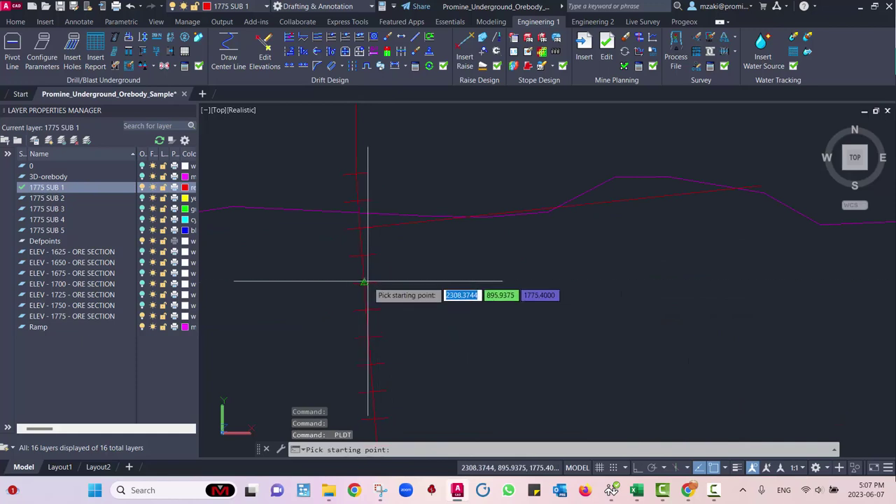
Step: Draw Crosscut 2 from the next centre-line tick at 1775.4 to the orebody's east outline vertex
{"action": "left_click", "coordinate": [364, 282]}
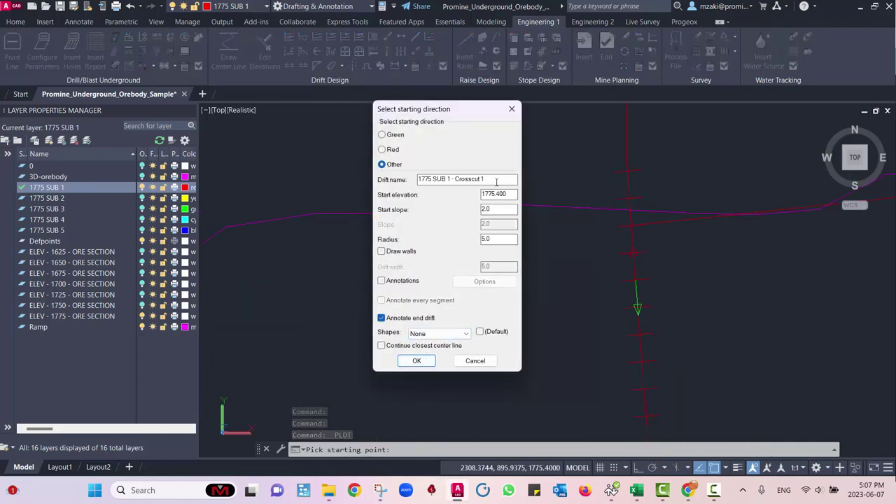
{"action": "left_click", "coordinate": [417, 361]}
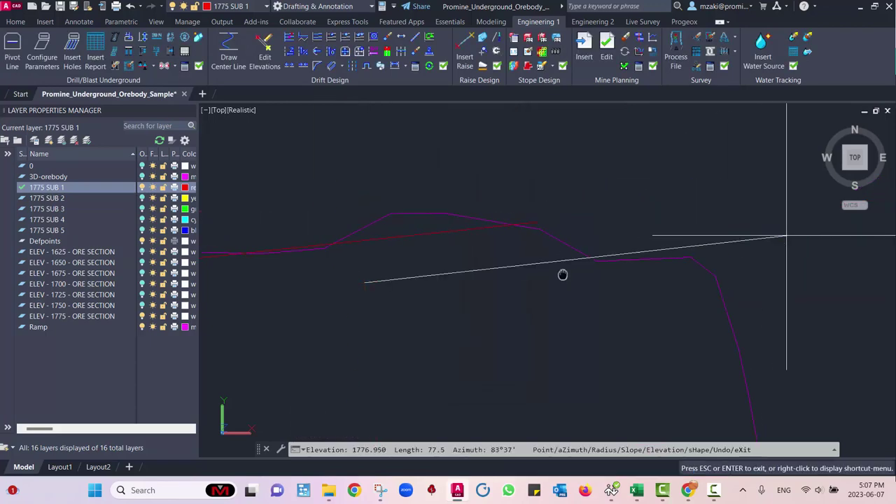
{"action": "middle_click_drag", "start_coordinate": [590, 270], "coordinate": [607, 279]}
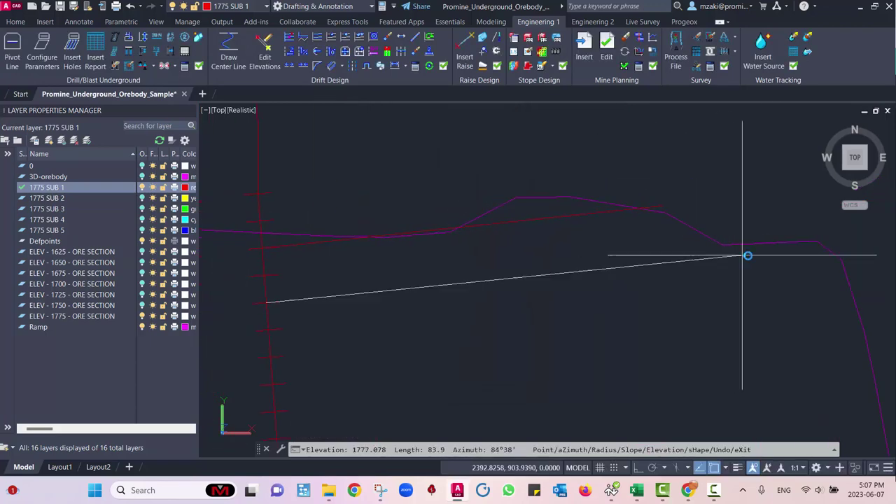
{"action": "left_click", "coordinate": [814, 244]}
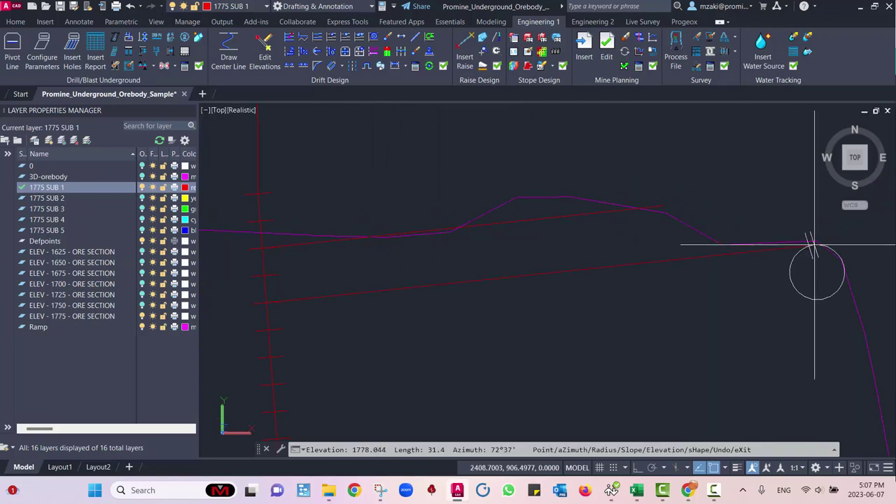
{"action": "key", "text": "Return"}
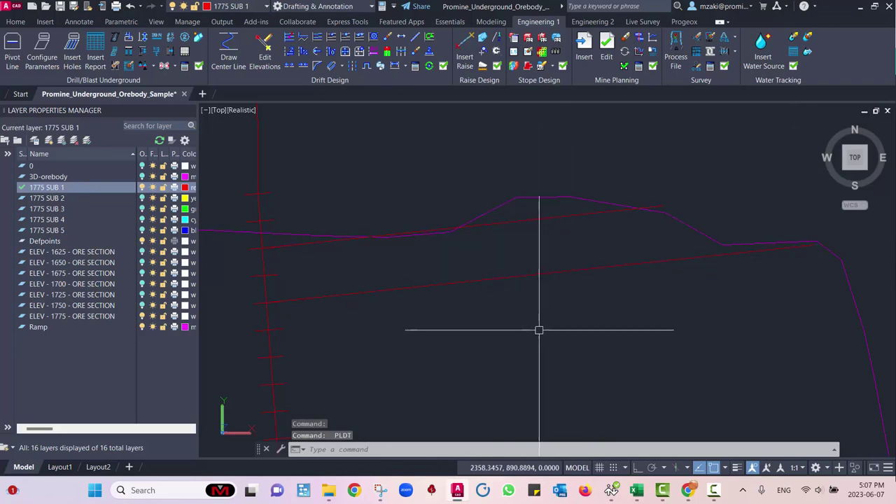
Step: Draw Crosscut 3 from the following centre-line tick, starting at elevation 1775.6
{"action": "middle_click_drag", "start_coordinate": [538, 329], "coordinate": [572, 224]}
{"action": "key", "text": "Return"}
{"action": "left_click", "coordinate": [302, 252]}
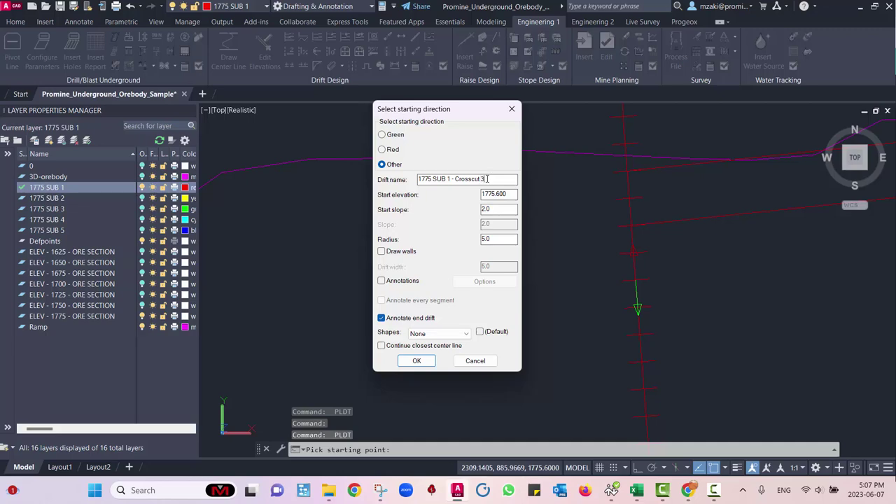
{"action": "left_click", "coordinate": [417, 360]}
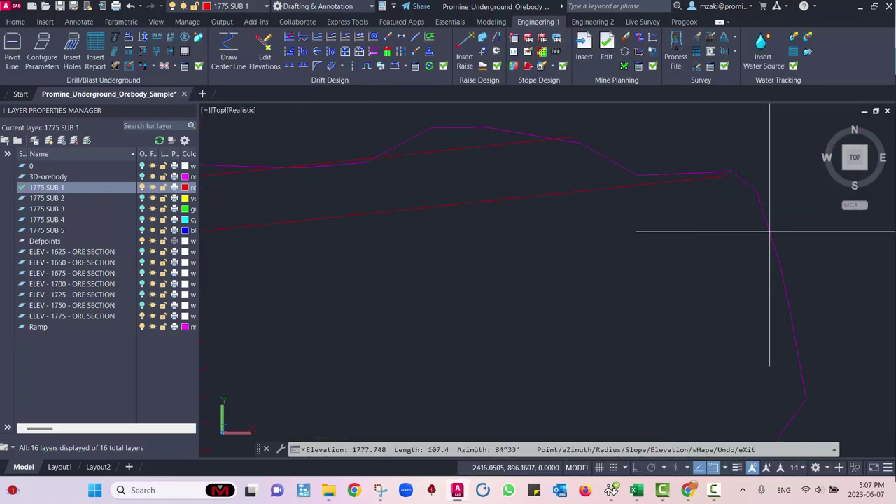
{"action": "key", "text": "Escape"}
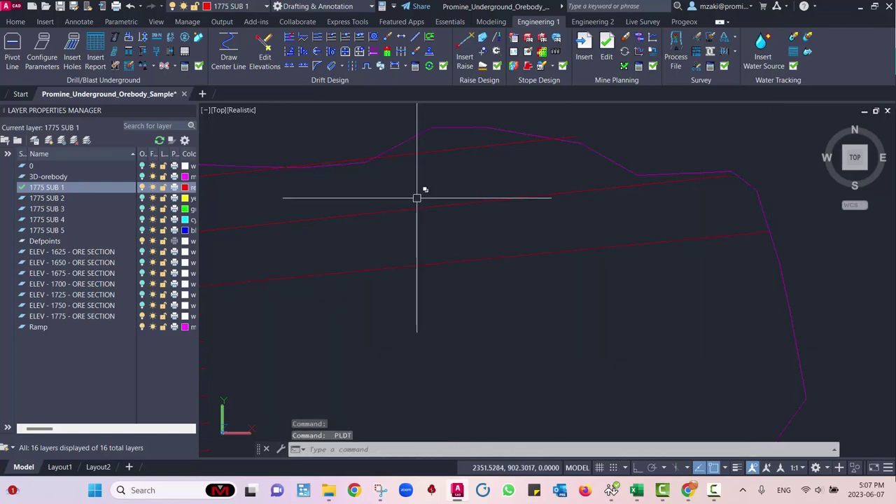
{"action": "scroll", "coordinate": [581, 254], "scroll_direction": "up", "scroll_amount": 3}
{"action": "scroll", "coordinate": [459, 281], "scroll_direction": "down", "scroll_amount": 1}
{"action": "key", "text": "Return"}
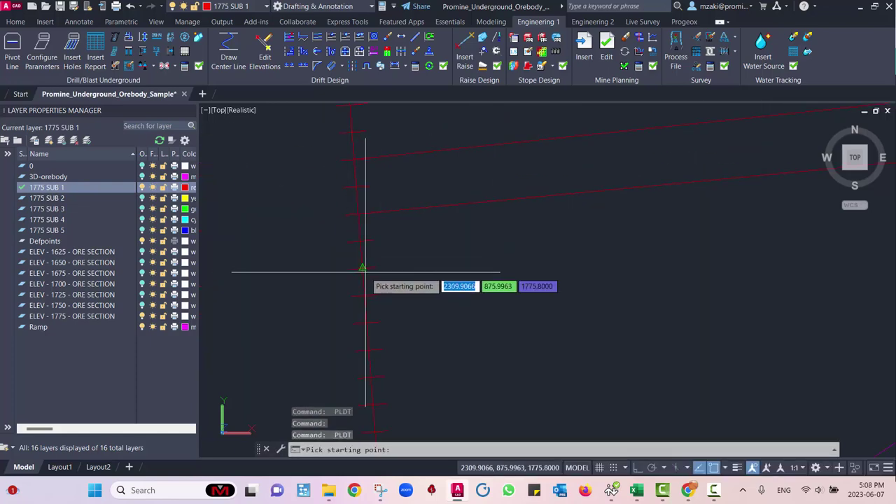
Step: Add the next crosscut drift from Crosscut 4 onward so the crosscuts span the orebody
{"action": "left_click", "coordinate": [361, 265]}
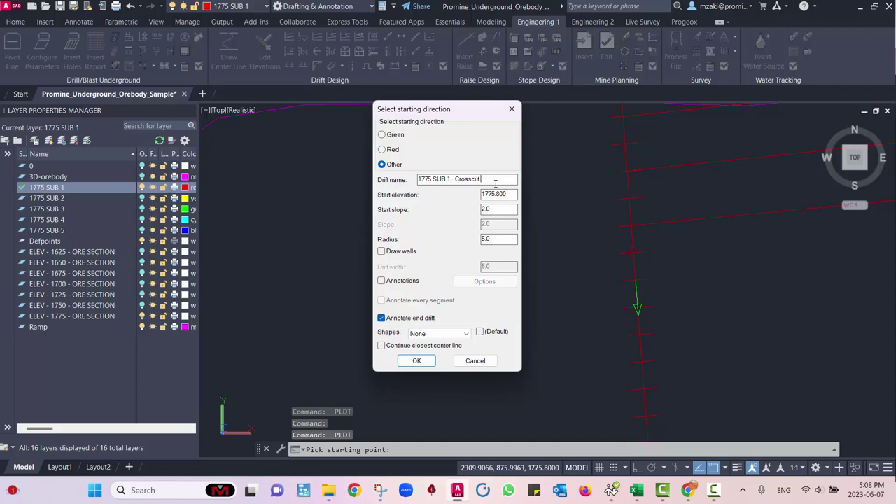
{"action": "left_click", "coordinate": [417, 361]}
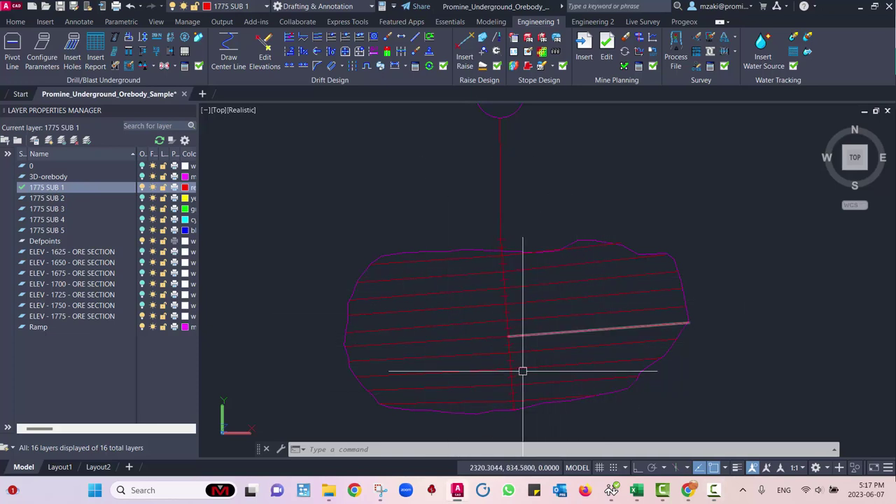
{"action": "middle_click_drag", "start_coordinate": [522, 371], "coordinate": [580, 313]}
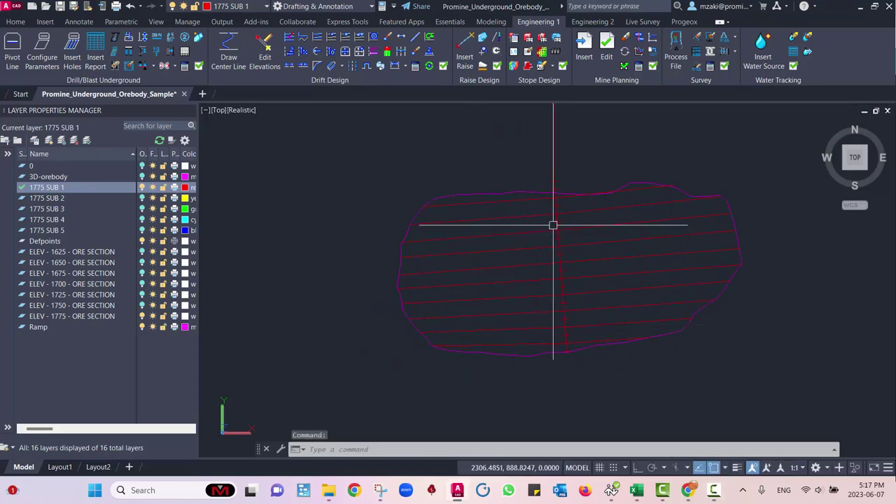
{"action": "left_click", "coordinate": [556, 201]}
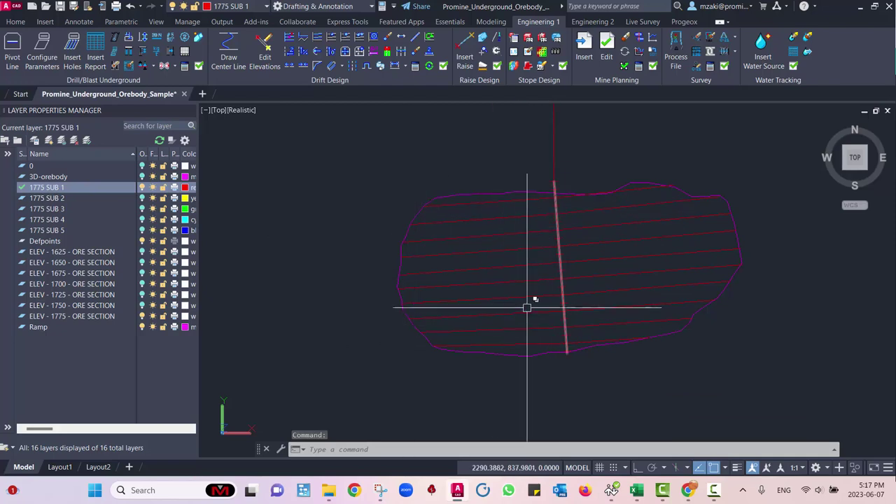
{"action": "key", "text": "Escape"}
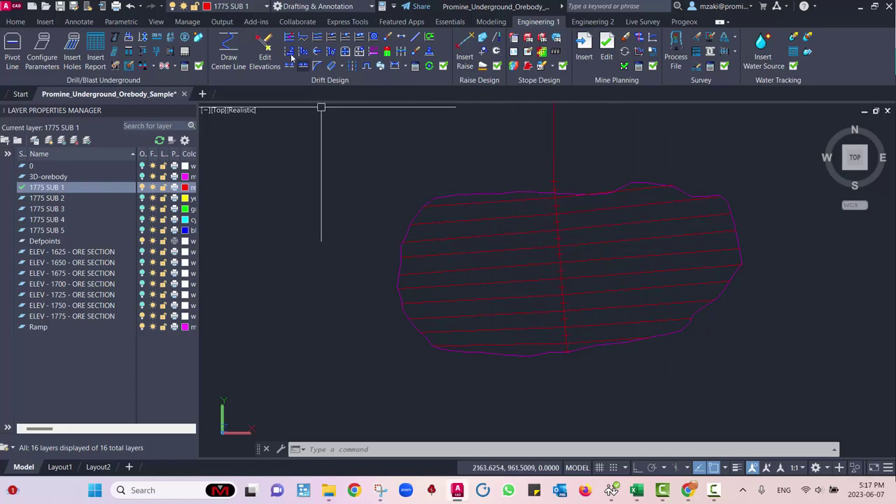
Step: Edit the Crosscut 2 drift so it is named '1775 SUB 1 - Crosscut 2 E'
{"action": "left_click", "coordinate": [265, 53]}
{"action": "left_click", "coordinate": [586, 210]}
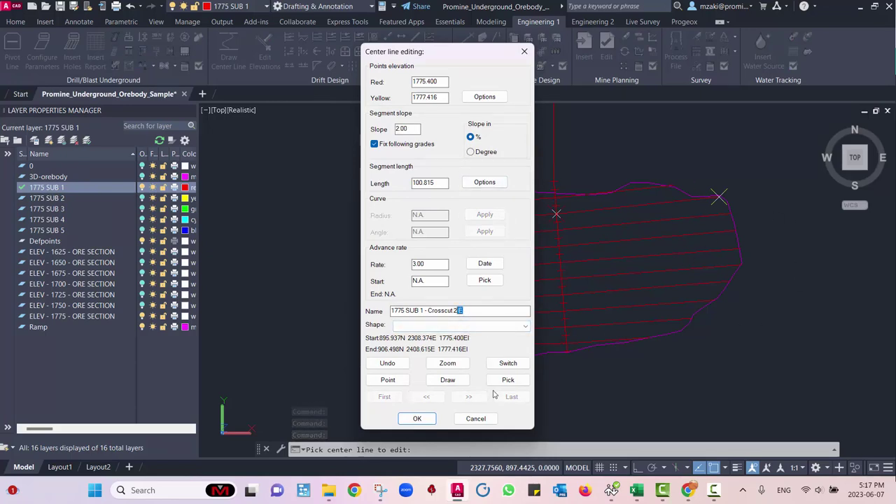
{"action": "key", "text": "Return"}
{"action": "key", "text": "Return"}
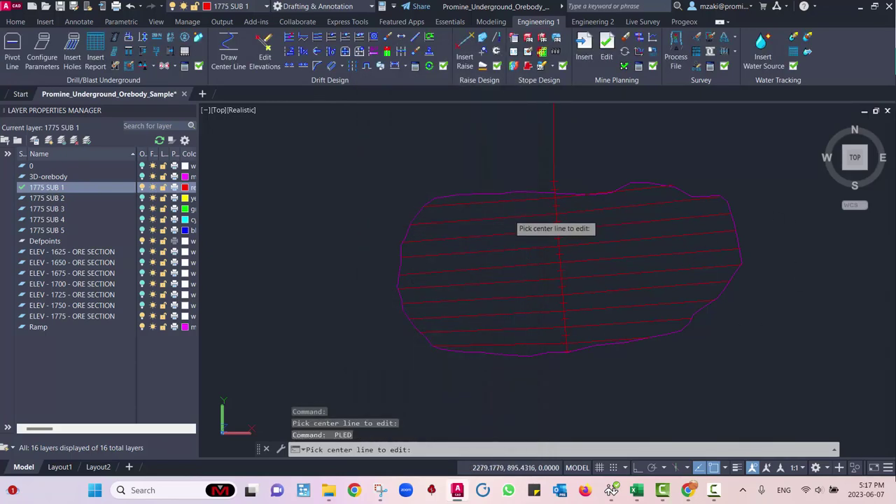
Step: Cancel editing of the west crosscut centre line and orbit into a tilted 3D view
{"action": "left_click", "coordinate": [556, 213]}
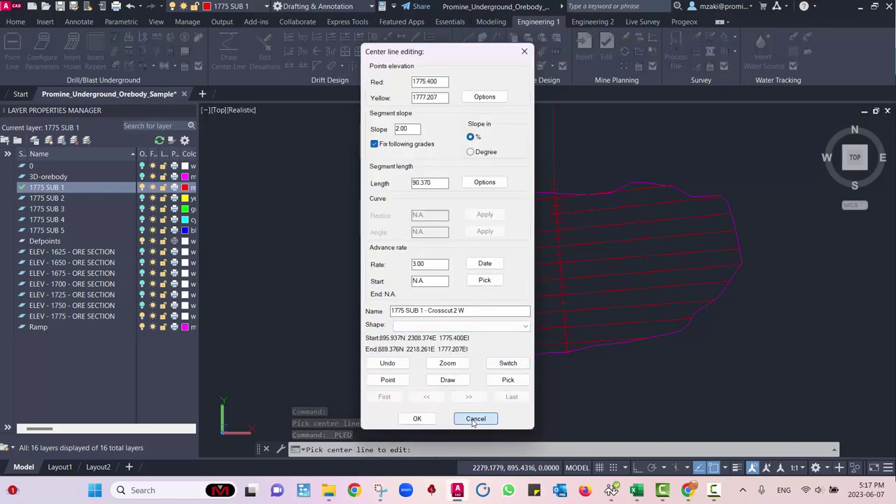
{"action": "left_click", "coordinate": [475, 419]}
{"action": "middle_click_drag", "start_coordinate": [668, 369], "coordinate": [362, 236], "text": "shift"}
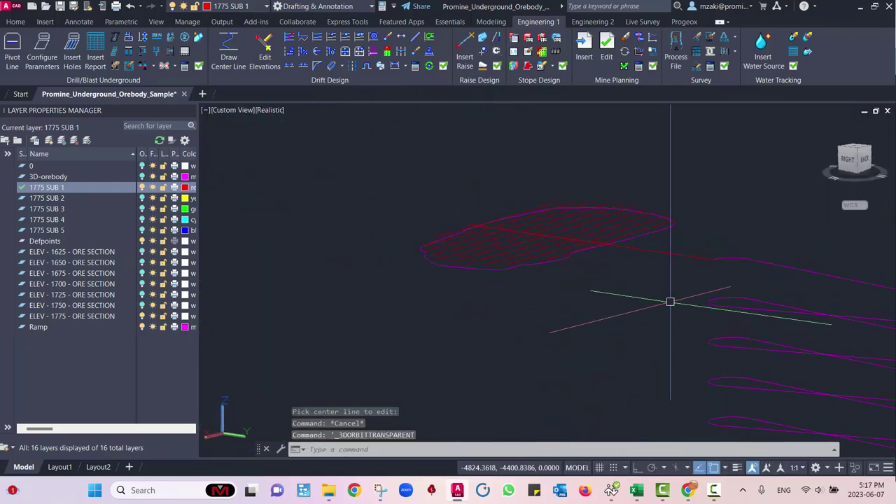
Step: Orbit to a side view of the crosscuts, then return to Top plan view framing the orebody
{"action": "mouse_move", "coordinate": [669, 301]}
{"action": "middle_mouse_down", "text": "shift"}
{"action": "mouse_move", "coordinate": [560, 284]}
{"action": "mouse_move", "coordinate": [718, 296]}
{"action": "mouse_move", "coordinate": [794, 280]}
{"action": "mouse_move", "coordinate": [794, 346]}
{"action": "mouse_move", "coordinate": [672, 294]}
{"action": "mouse_move", "coordinate": [770, 350]}
{"action": "middle_mouse_up", "text": "shift"}
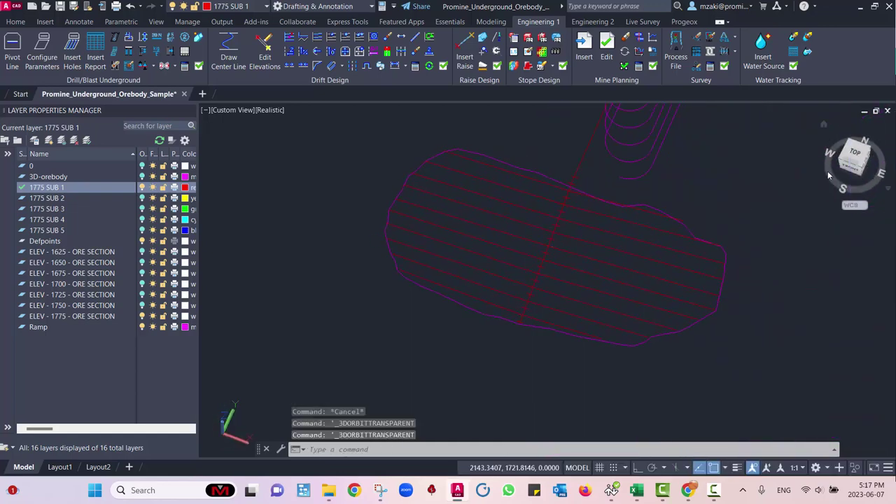
{"action": "left_click", "coordinate": [855, 154]}
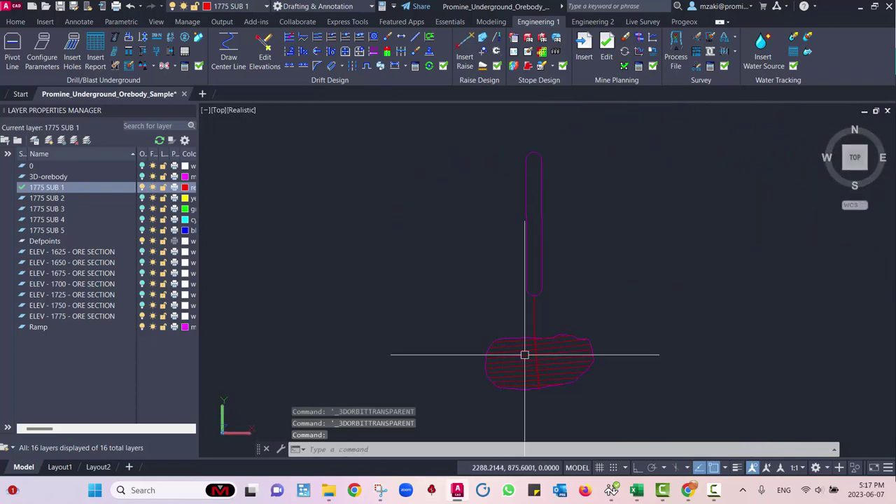
{"action": "scroll", "coordinate": [553, 371], "scroll_direction": "up", "scroll_amount": 3}
{"action": "mouse_move", "coordinate": [576, 380]}
{"action": "middle_mouse_down"}
{"action": "mouse_move", "coordinate": [587, 296]}
{"action": "mouse_move", "coordinate": [592, 311]}
{"action": "middle_mouse_up"}
{"action": "scroll", "coordinate": [592, 320], "scroll_direction": "down", "scroll_amount": 3}
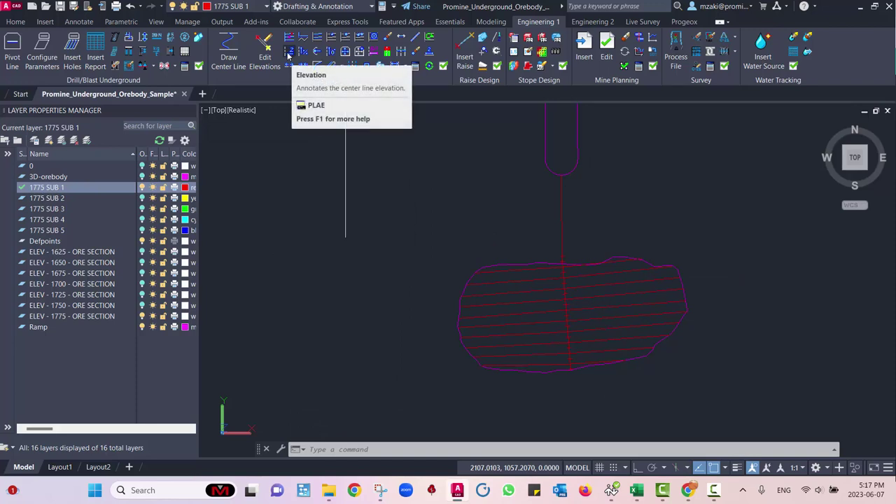
Step: Start elevation labelling (PLAE), one centre line at a time, with drift width 1
{"action": "left_click", "coordinate": [289, 53]}
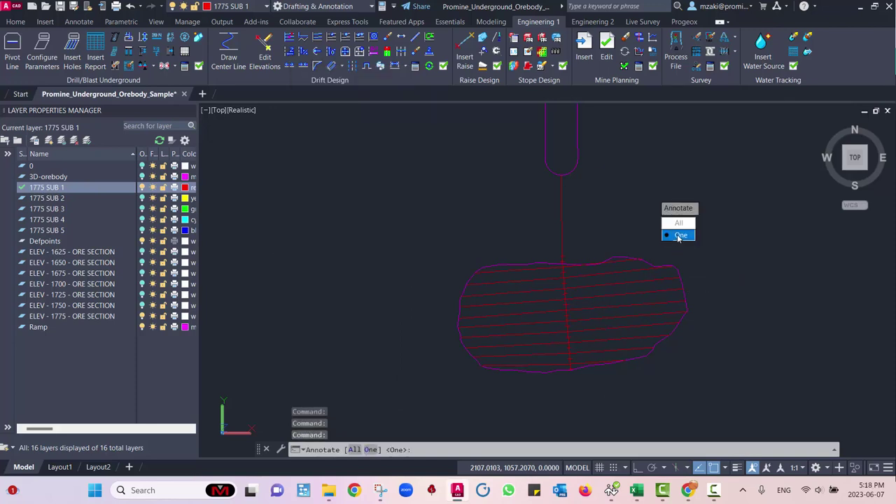
{"action": "left_click", "coordinate": [678, 235]}
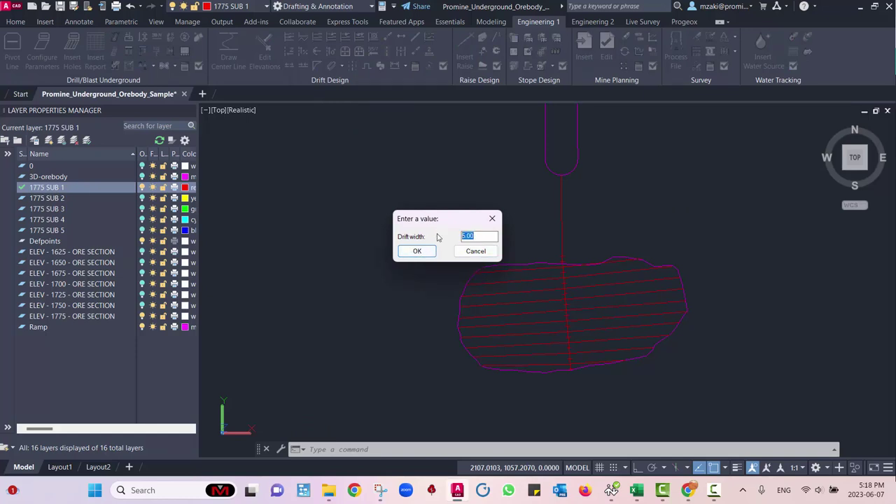
{"action": "left_click", "coordinate": [420, 251]}
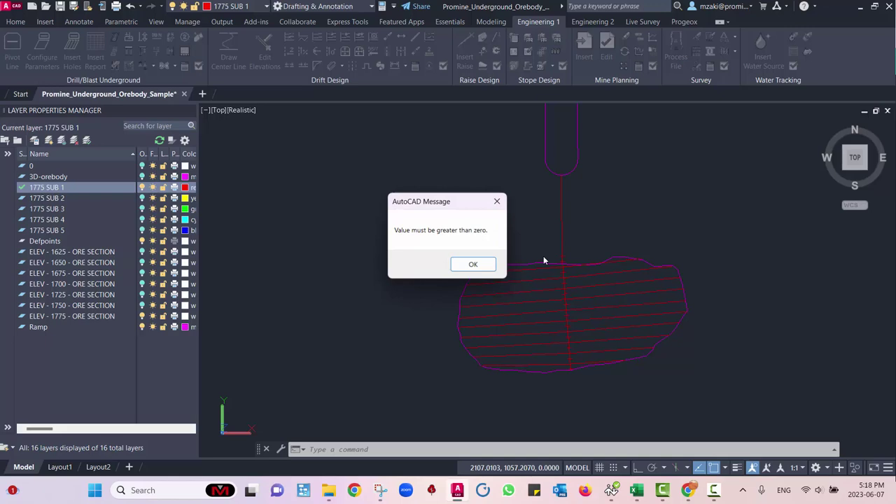
{"action": "left_click", "coordinate": [481, 268]}
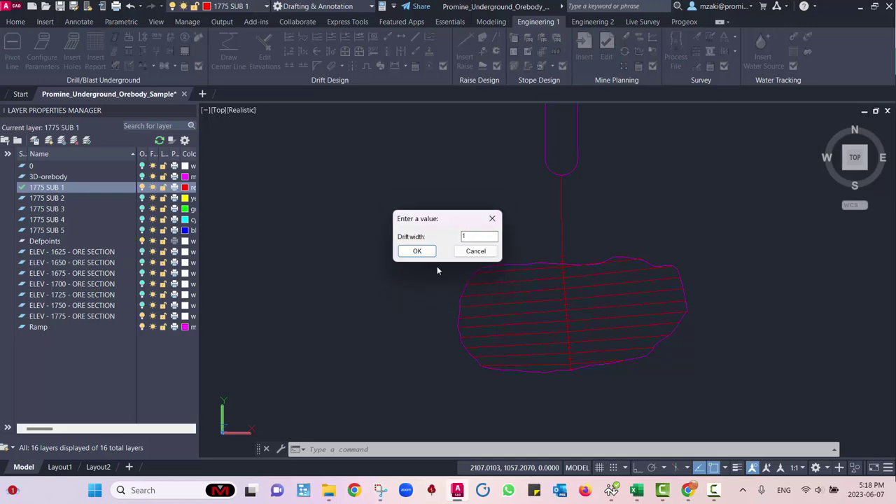
{"action": "key", "text": "Return"}
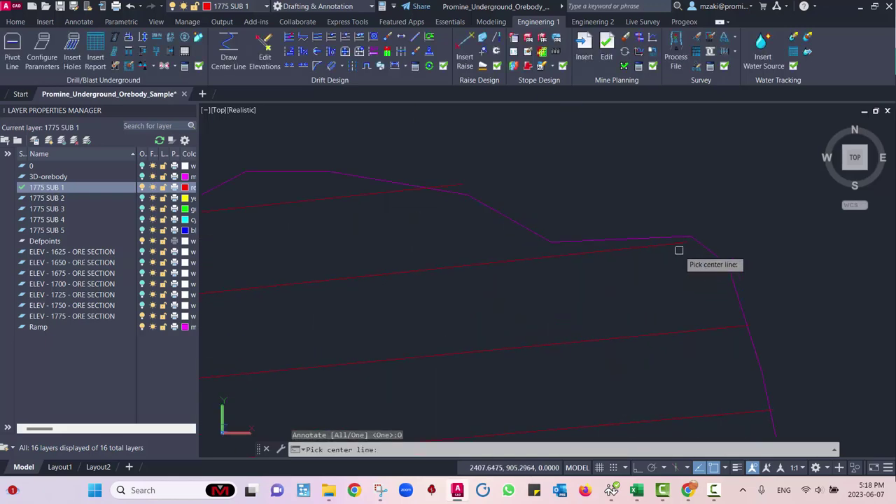
Step: Label the elevations of the first two crosscut centre lines at their east ends
{"action": "left_click", "coordinate": [680, 246]}
{"action": "scroll", "coordinate": [699, 353], "scroll_direction": "up", "scroll_amount": 2}
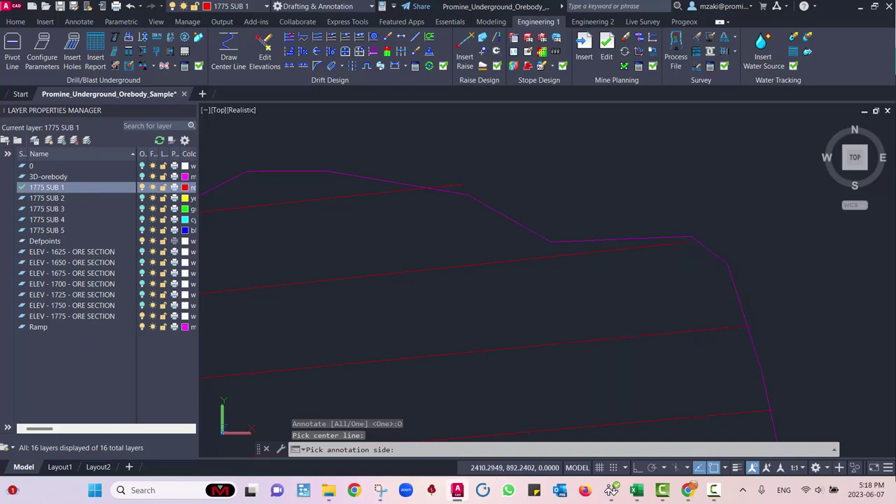
{"action": "left_click", "coordinate": [706, 350]}
{"action": "middle_click_drag", "start_coordinate": [741, 343], "coordinate": [633, 293]}
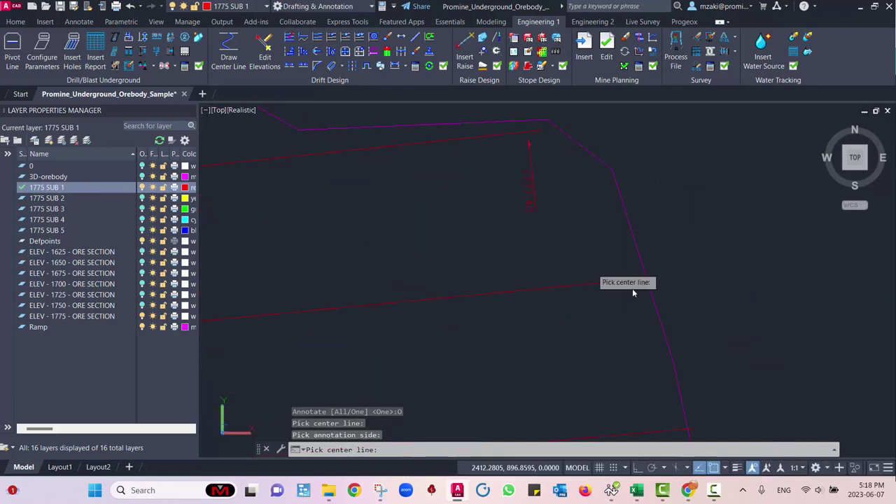
{"action": "left_click", "coordinate": [640, 282]}
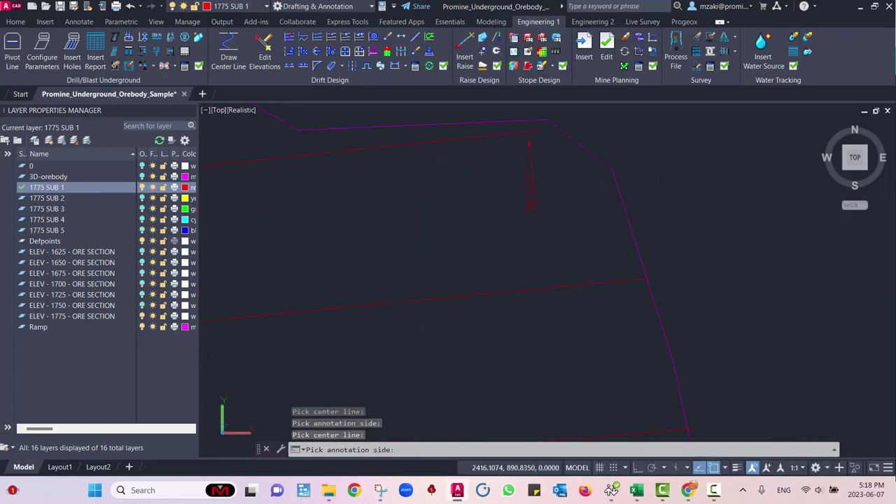
{"action": "left_click", "coordinate": [655, 365]}
{"action": "mouse_move", "coordinate": [656, 366]}
{"action": "middle_mouse_down"}
{"action": "mouse_move", "coordinate": [634, 194]}
{"action": "mouse_move", "coordinate": [641, 246]}
{"action": "middle_mouse_up"}
Step: Label two more crosscut ends, including a second 3D polyline at the boundary, then end labelling
{"action": "left_click", "coordinate": [650, 261]}
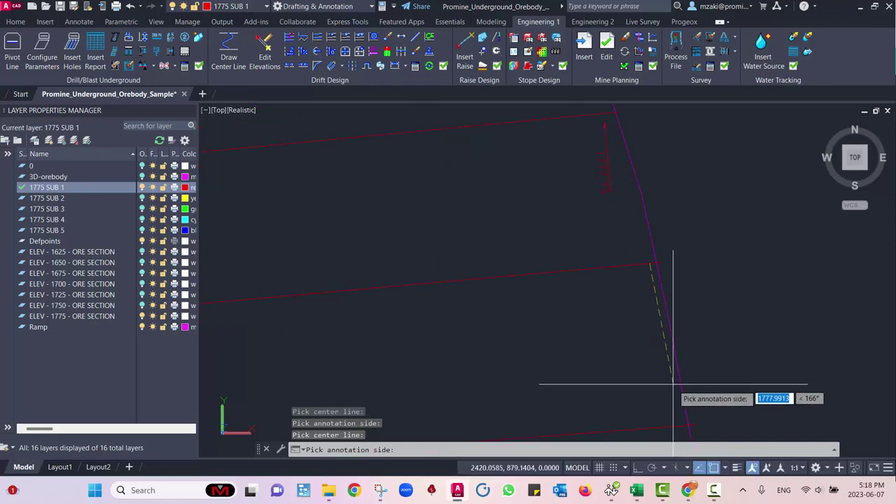
{"action": "left_click", "coordinate": [676, 384]}
{"action": "middle_click_drag", "start_coordinate": [676, 384], "coordinate": [654, 178]}
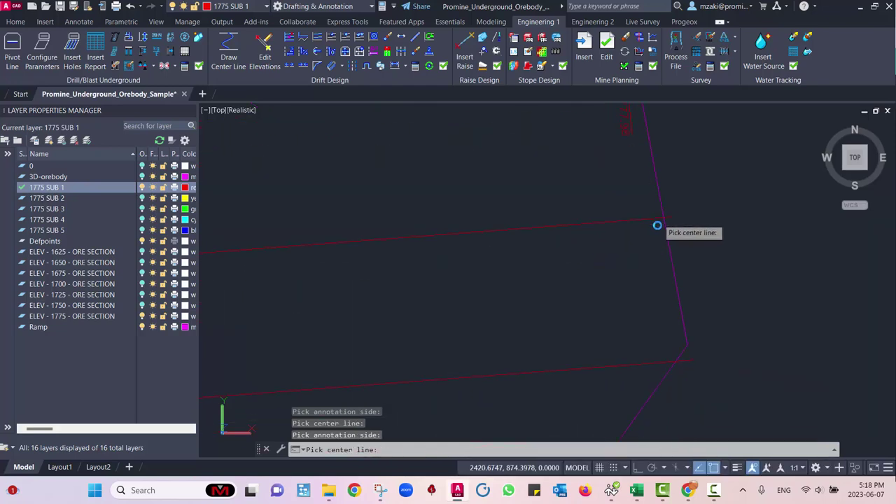
{"action": "middle_click_drag", "start_coordinate": [665, 361], "coordinate": [672, 214]}
{"action": "left_click", "coordinate": [659, 219]}
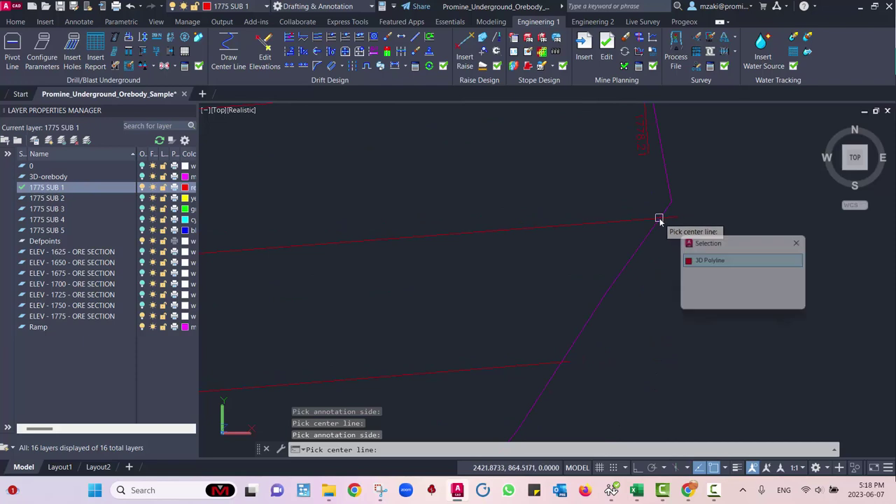
{"action": "left_click", "coordinate": [682, 274]}
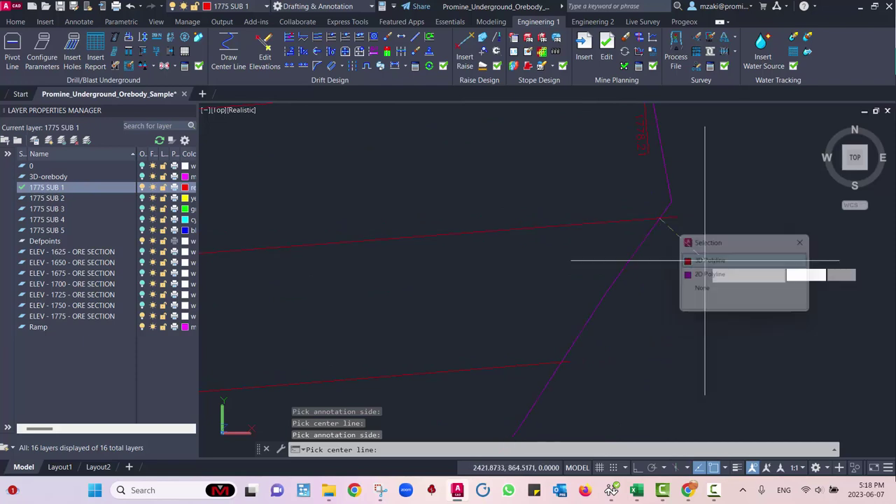
{"action": "left_click", "coordinate": [649, 356]}
{"action": "middle_click_drag", "start_coordinate": [662, 342], "coordinate": [794, 310]}
{"action": "middle_click_drag", "start_coordinate": [696, 340], "coordinate": [747, 370]}
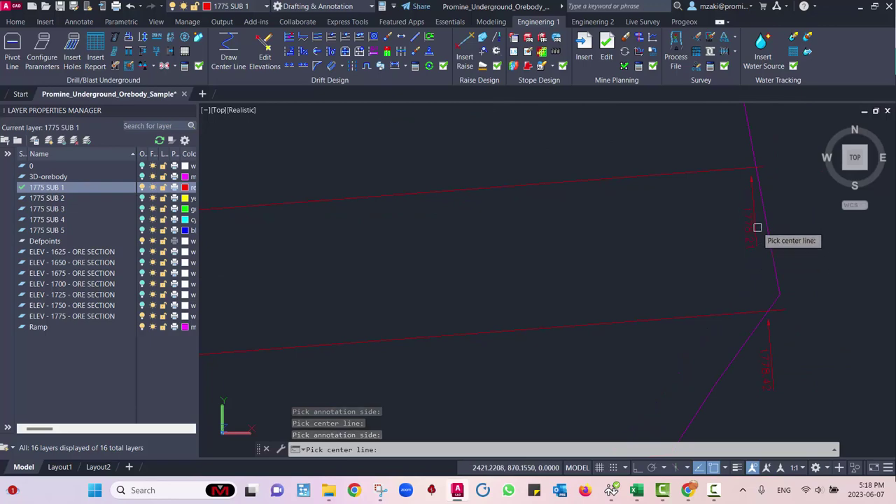
{"action": "key", "text": "Escape"}
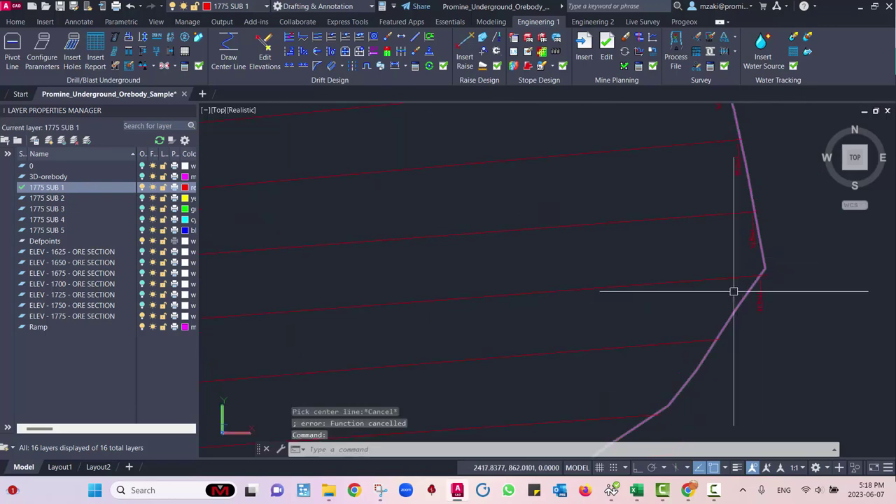
{"action": "middle_click_drag", "start_coordinate": [391, 198], "coordinate": [454, 137]}
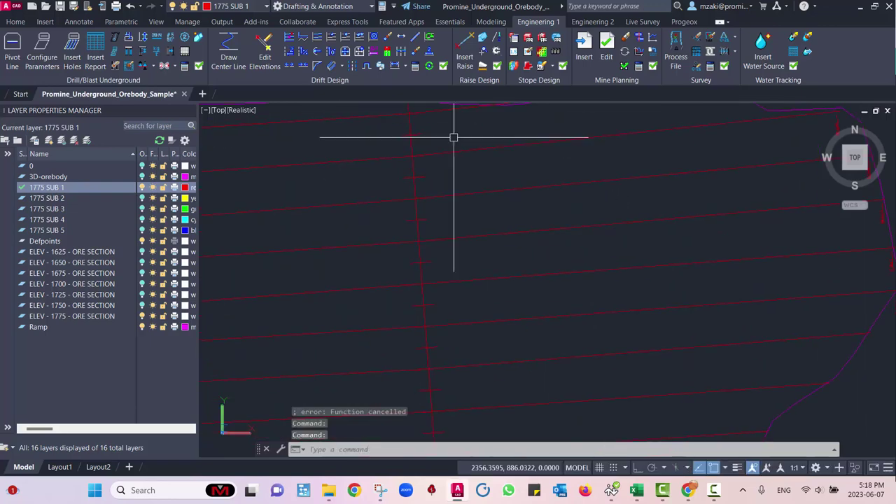
Step: Label grades one at a time on two crosscut centre lines, showing +1.5%
{"action": "left_click", "coordinate": [303, 54]}
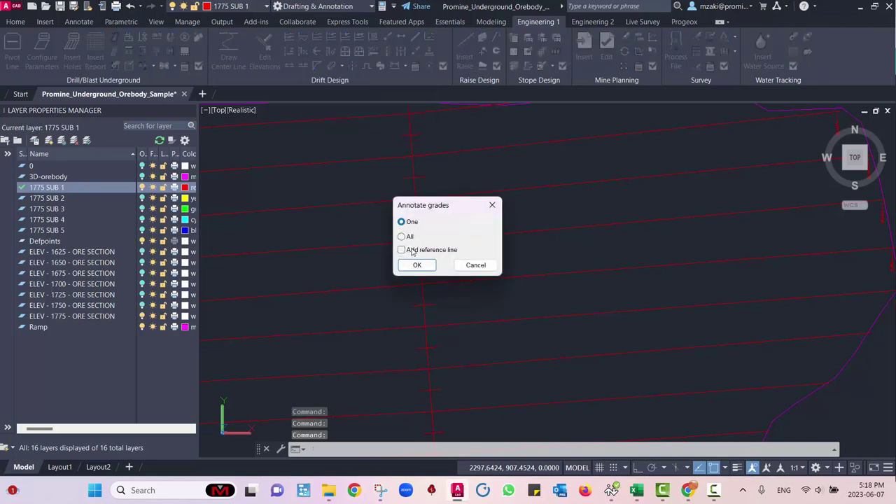
{"action": "left_click", "coordinate": [417, 266]}
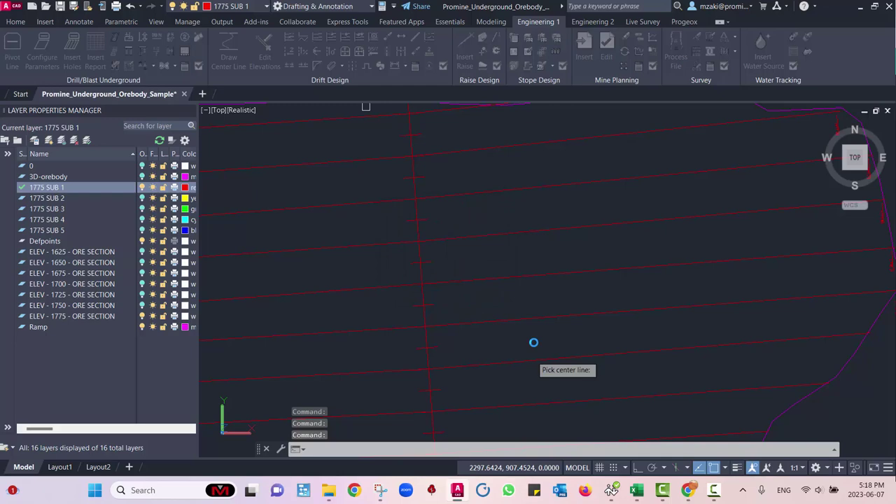
{"action": "left_click", "coordinate": [494, 276]}
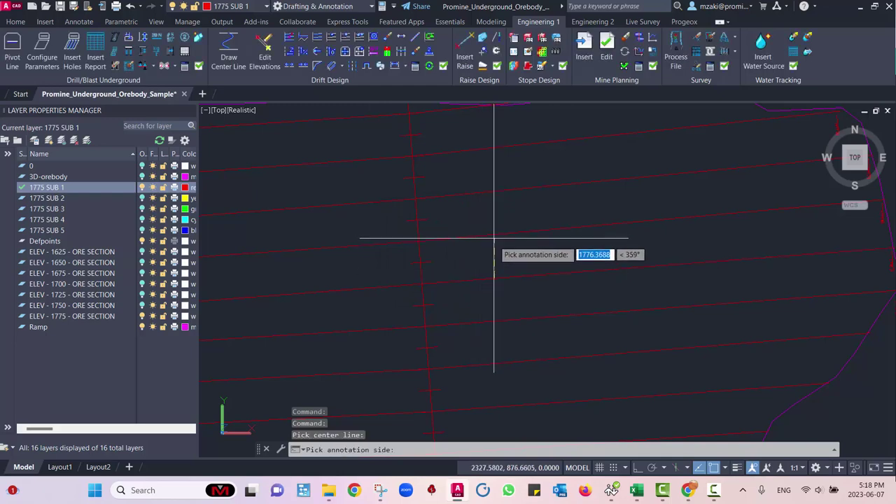
{"action": "left_click", "coordinate": [492, 247]}
{"action": "scroll", "coordinate": [502, 296], "scroll_direction": "up", "scroll_amount": 2}
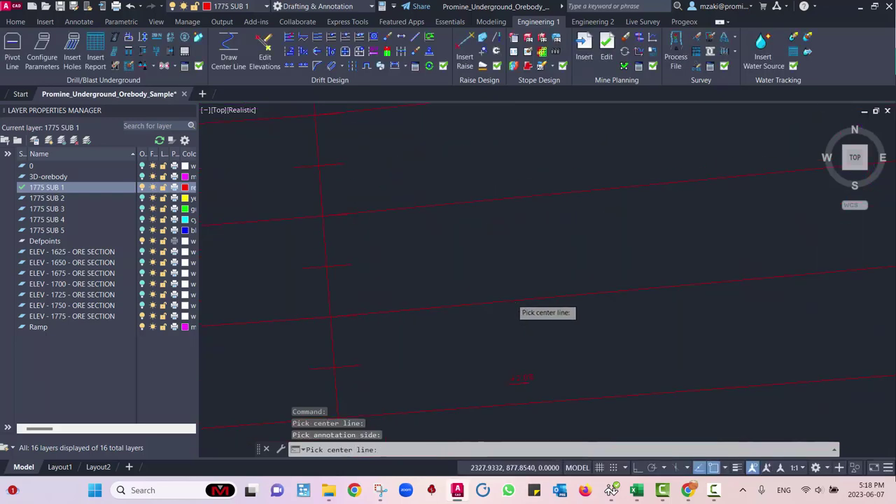
{"action": "left_click", "coordinate": [498, 304]}
{"action": "scroll", "coordinate": [489, 251], "scroll_direction": "up", "scroll_amount": 1}
{"action": "left_click", "coordinate": [504, 254]}
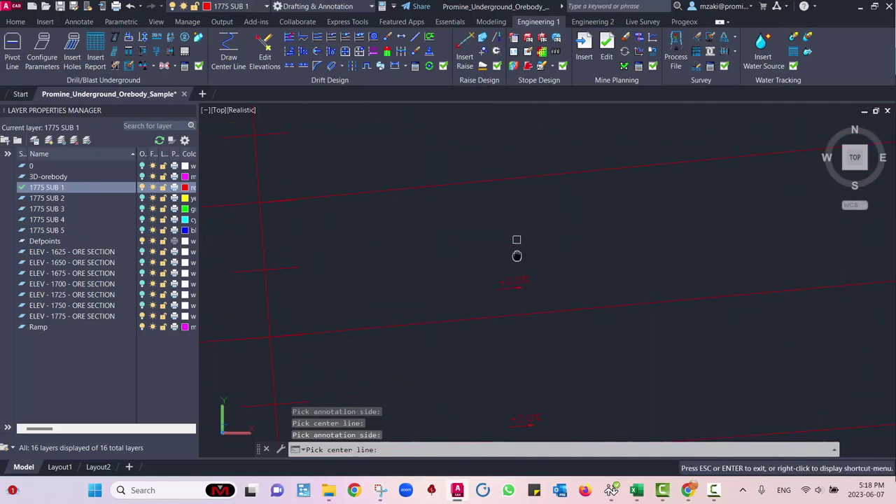
Step: Label two more crosscuts with +1.5% grades and finish with the whole orebody in view
{"action": "middle_click_drag", "start_coordinate": [517, 256], "coordinate": [528, 312]}
{"action": "left_click", "coordinate": [493, 266]}
{"action": "left_click", "coordinate": [500, 206]}
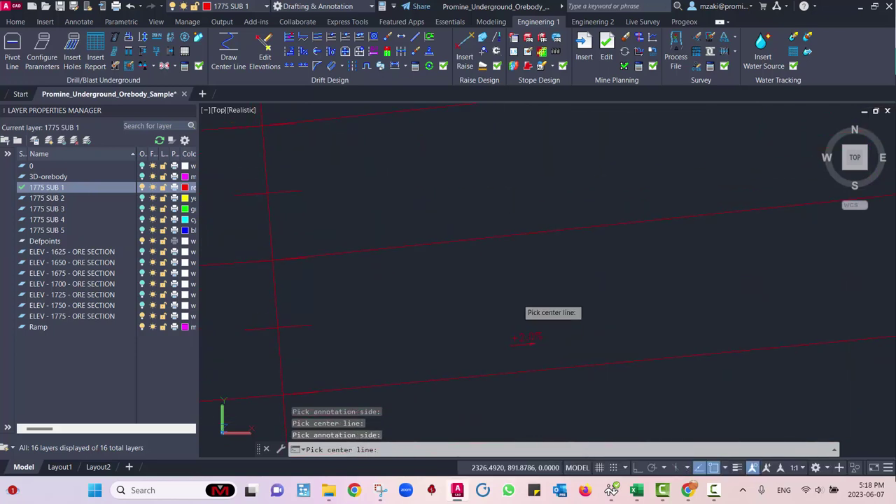
{"action": "left_click", "coordinate": [497, 234]}
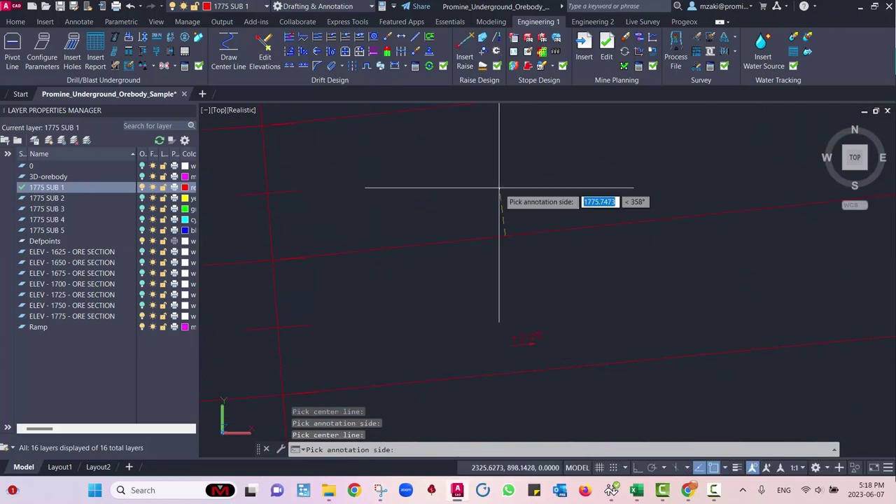
{"action": "left_click", "coordinate": [497, 193]}
{"action": "middle_click_drag", "start_coordinate": [522, 212], "coordinate": [527, 303]}
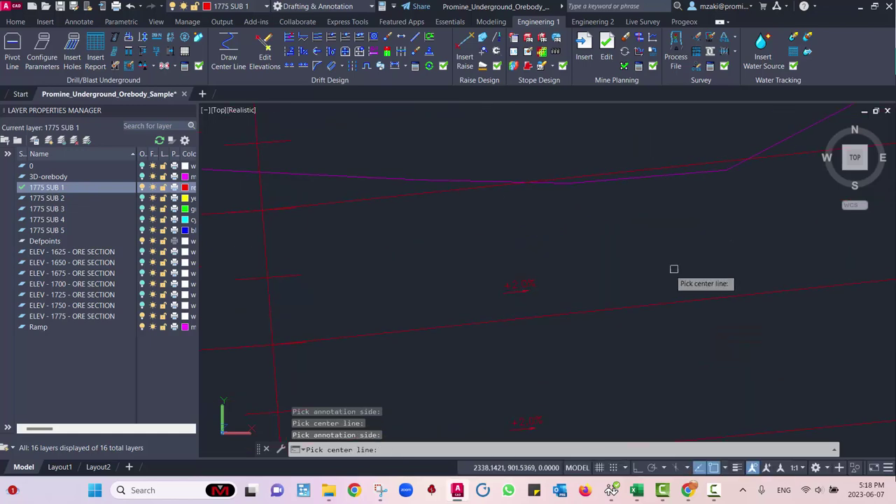
{"action": "scroll", "coordinate": [563, 299], "scroll_direction": "down", "scroll_amount": 5}
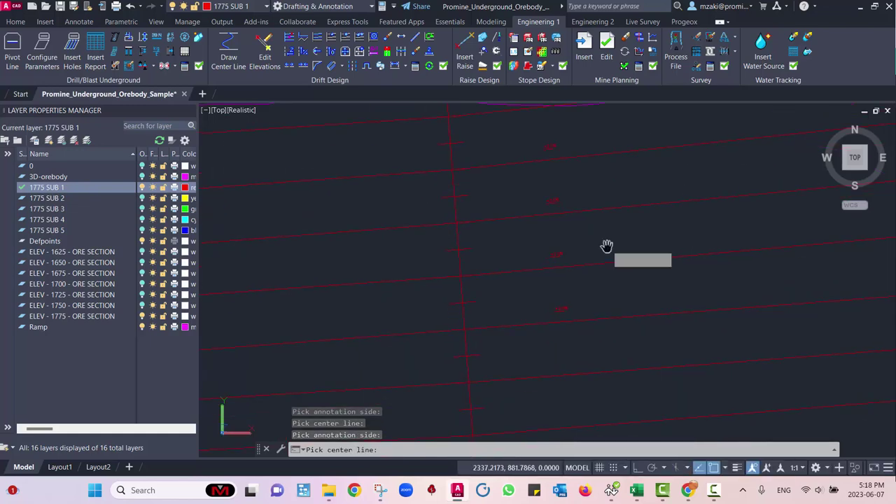
{"action": "middle_click_drag", "start_coordinate": [626, 344], "coordinate": [356, 123]}
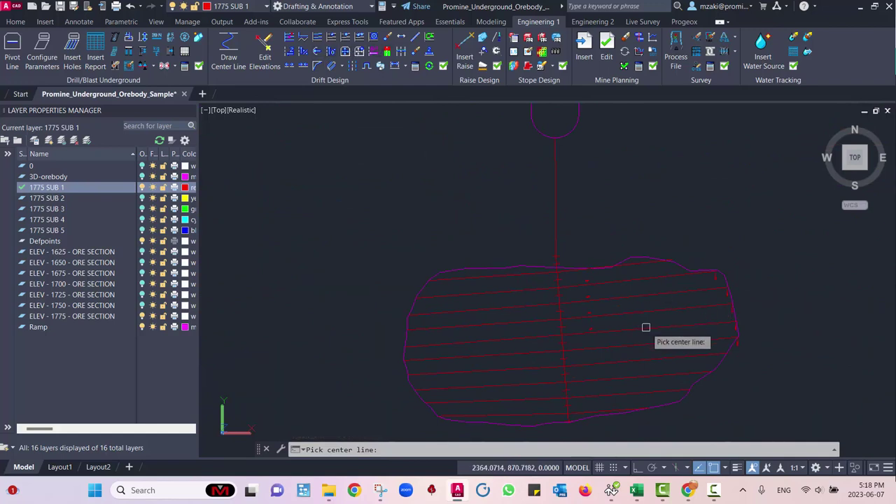
{"action": "key", "text": "Escape"}
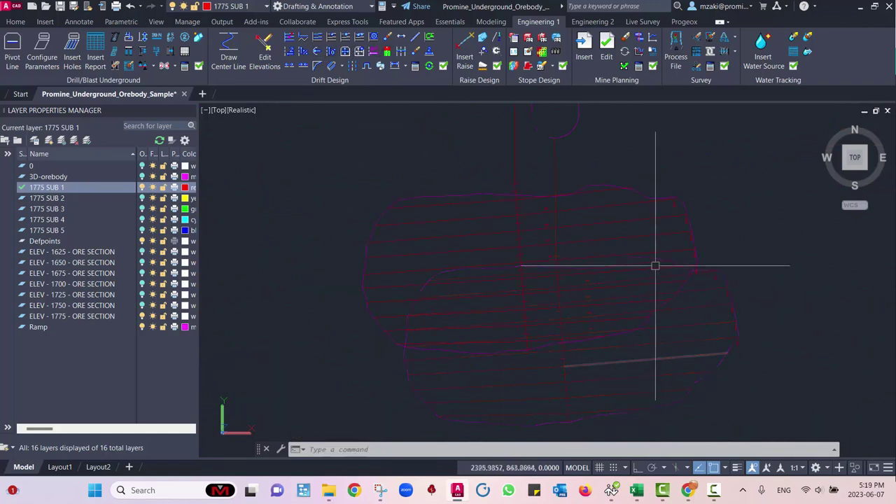
Step: Start Construct 3D Model (PL3D) and window-select the 22 crosscut centre lines
{"action": "mouse_move", "coordinate": [654, 264]}
{"action": "middle_mouse_down"}
{"action": "mouse_move", "coordinate": [498, 356]}
{"action": "mouse_move", "coordinate": [478, 306]}
{"action": "mouse_move", "coordinate": [477, 226]}
{"action": "middle_mouse_up"}
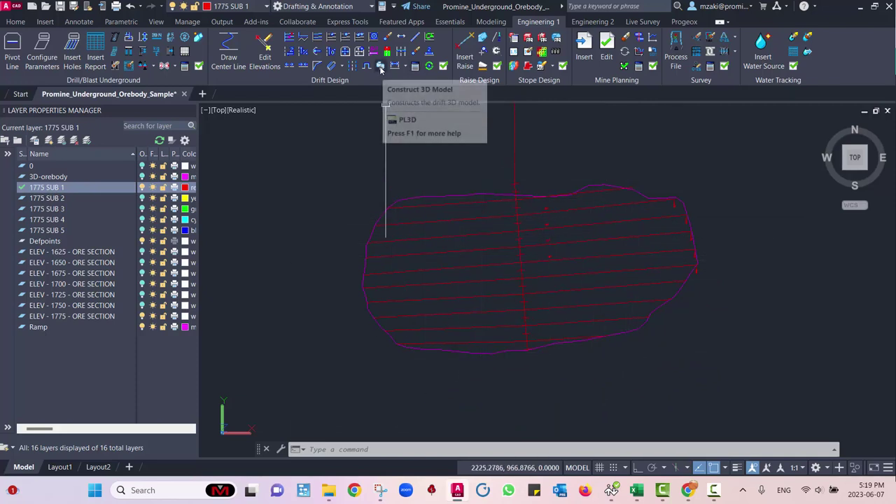
{"action": "left_click", "coordinate": [380, 65]}
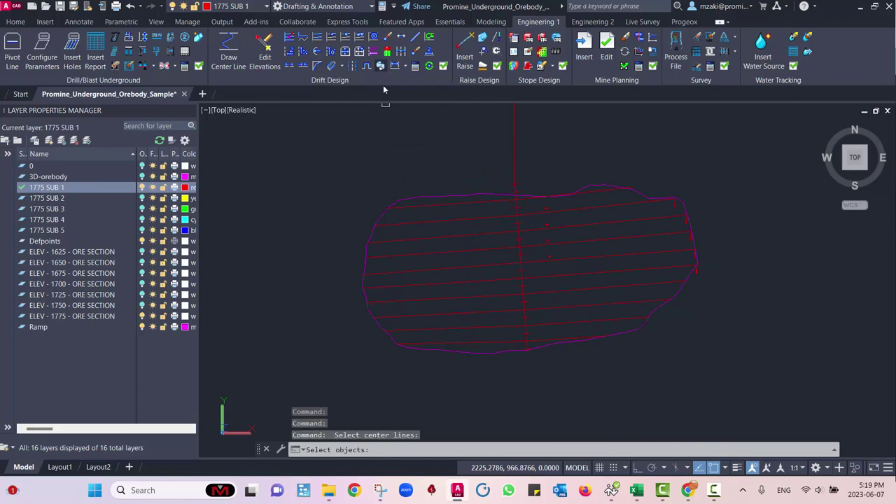
{"action": "left_click", "coordinate": [700, 389]}
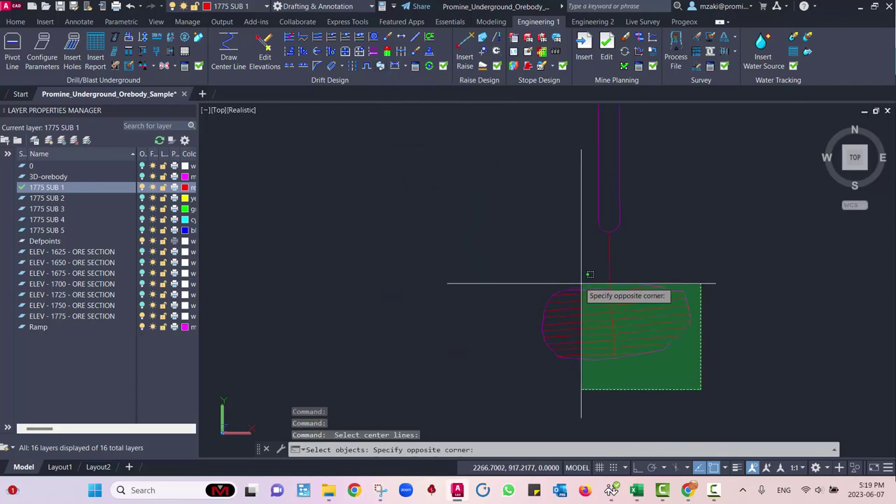
{"action": "left_click", "coordinate": [549, 254]}
{"action": "scroll", "coordinate": [650, 327], "scroll_direction": "up", "scroll_amount": 1}
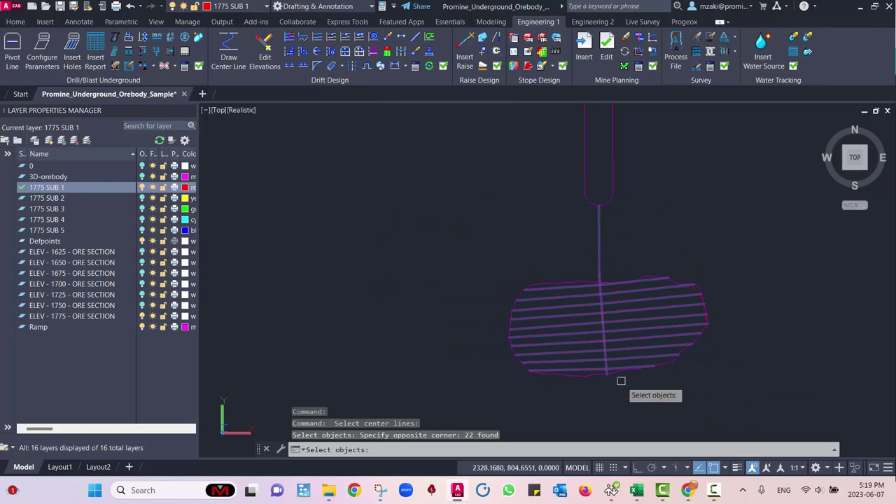
{"action": "middle_click_drag", "start_coordinate": [650, 362], "coordinate": [598, 285]}
{"action": "scroll", "coordinate": [599, 285], "scroll_direction": "up", "scroll_amount": 3}
{"action": "key", "text": "Return"}
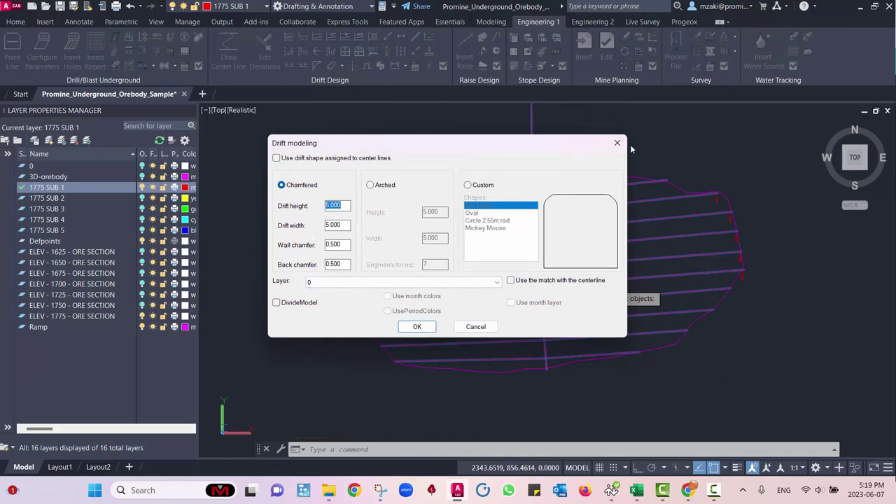
Step: Build chamfered 5.000 by 5.000 drifts on layer 1775 SUB 1
{"action": "left_click_drag", "start_coordinate": [578, 142], "coordinate": [466, 215]}
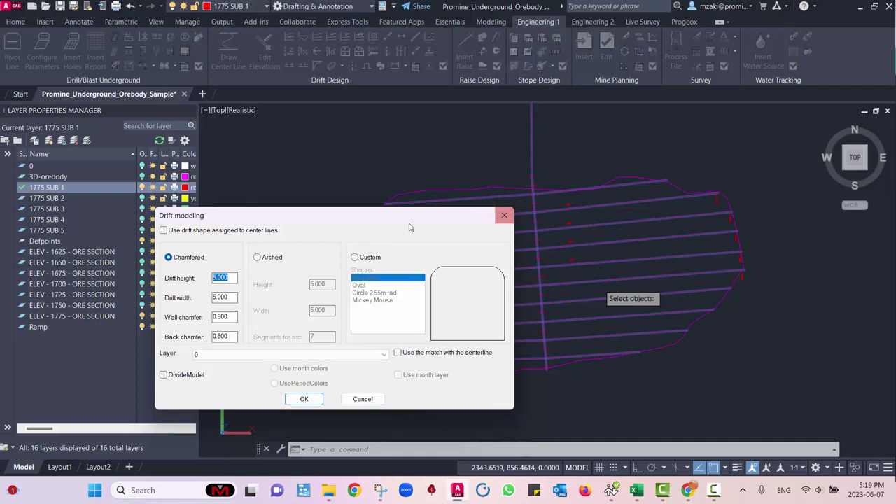
{"action": "left_click_drag", "start_coordinate": [410, 227], "coordinate": [514, 180]}
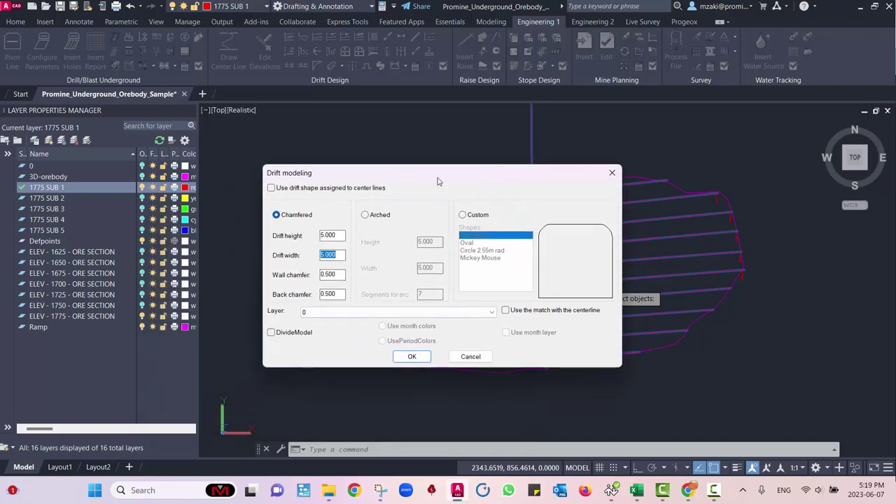
{"action": "mouse_move", "coordinate": [437, 181]}
{"action": "left_mouse_down"}
{"action": "mouse_move", "coordinate": [287, 184]}
{"action": "mouse_move", "coordinate": [483, 179]}
{"action": "mouse_move", "coordinate": [517, 254]}
{"action": "mouse_move", "coordinate": [520, 180]}
{"action": "left_mouse_up"}
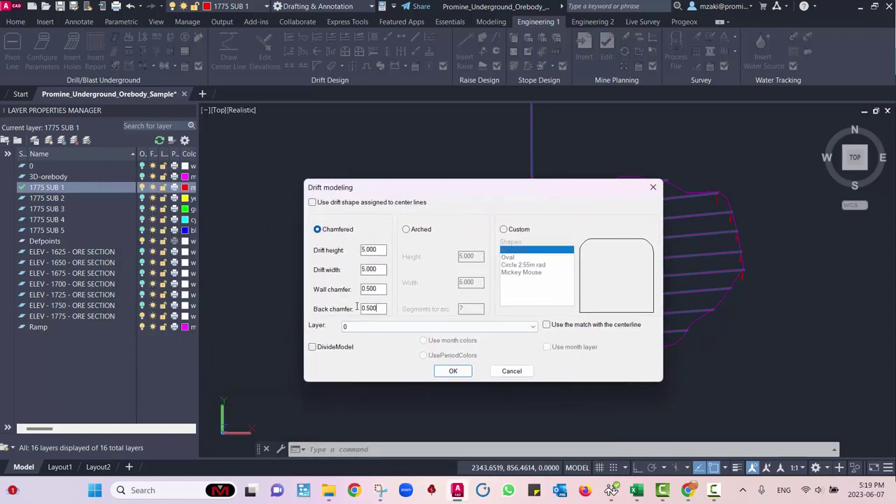
{"action": "left_click", "coordinate": [388, 329]}
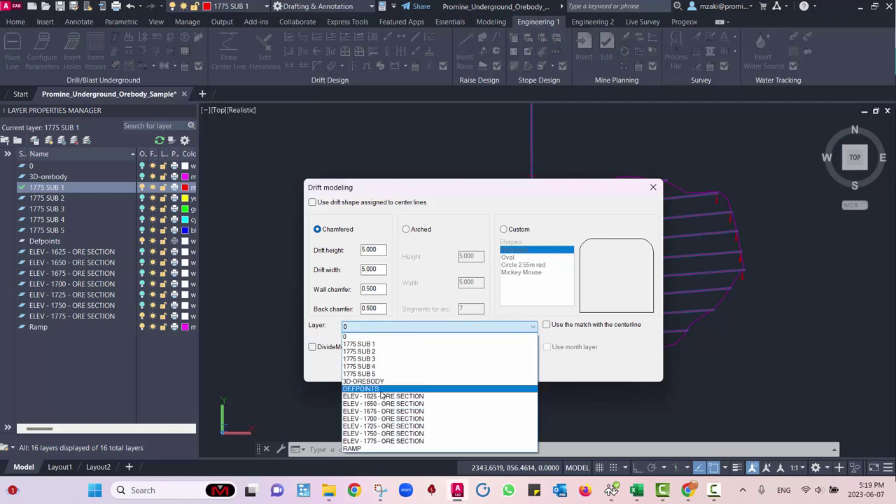
{"action": "left_click", "coordinate": [393, 344]}
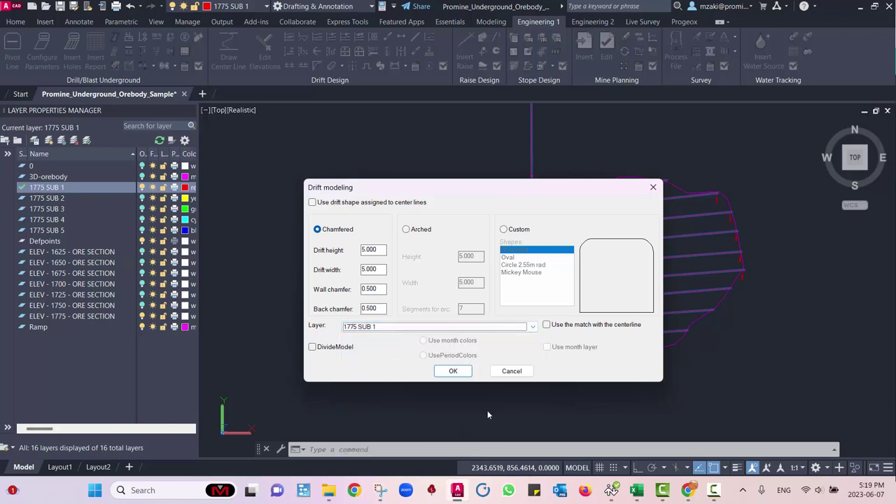
{"action": "left_click", "coordinate": [454, 371]}
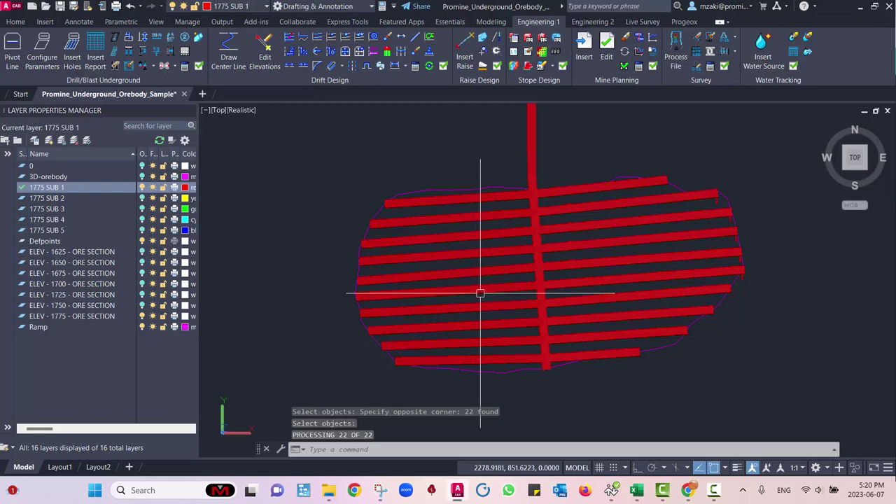
Step: Turn on the 3D-orebody layer and orbit to see the red drifts against it
{"action": "middle_click_drag", "start_coordinate": [480, 294], "coordinate": [612, 217], "text": "shift"}
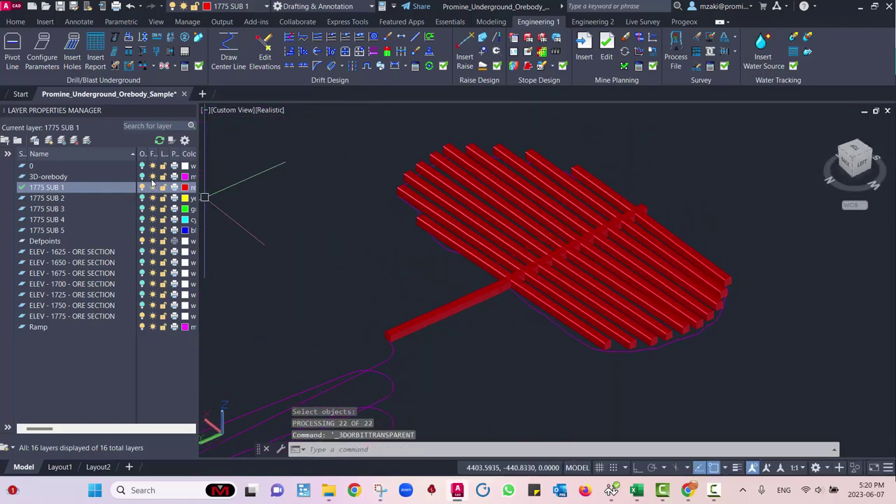
{"action": "left_click", "coordinate": [142, 177]}
{"action": "middle_click_drag", "start_coordinate": [500, 300], "coordinate": [517, 271], "text": "shift"}
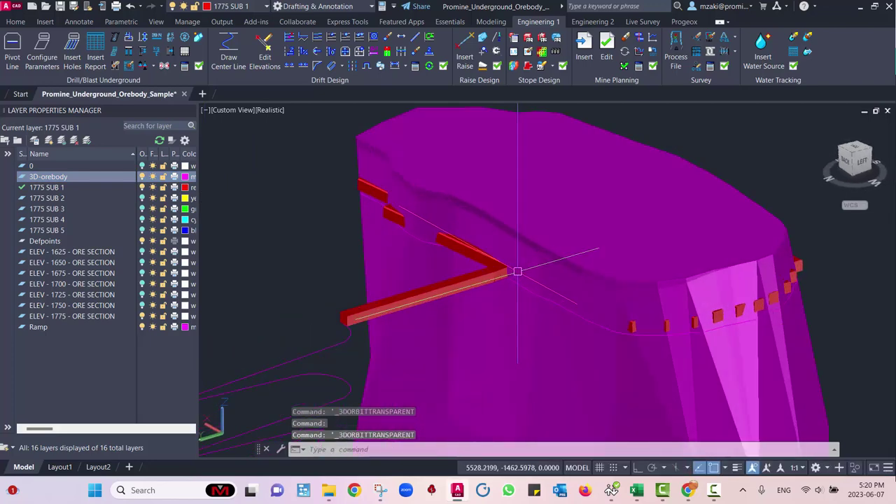
{"action": "scroll", "coordinate": [517, 271], "scroll_direction": "up", "scroll_amount": 2}
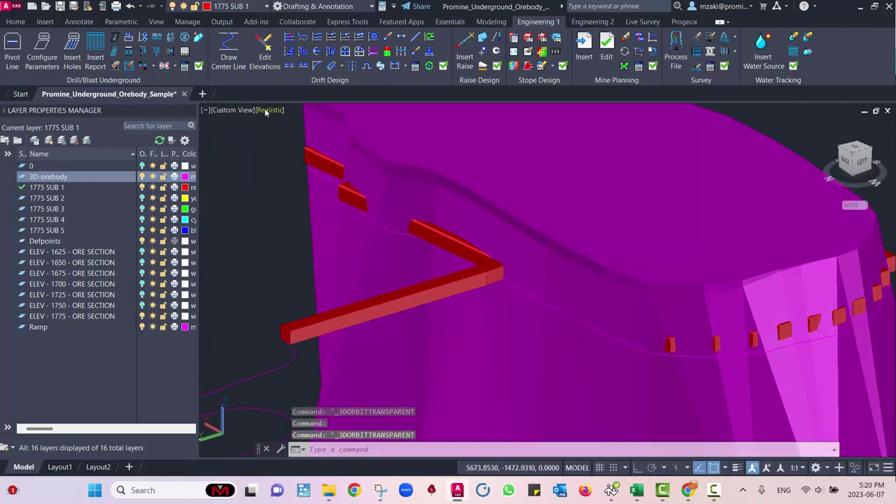
Step: Set the visual style to X-Ray and orbit to a side view of the drifts
{"action": "left_click", "coordinate": [266, 112]}
{"action": "left_click", "coordinate": [324, 248]}
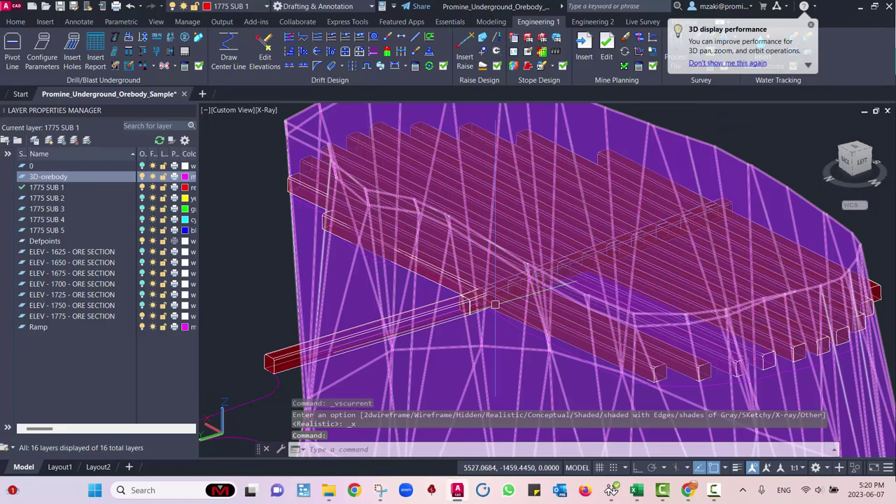
{"action": "middle_click_drag", "start_coordinate": [495, 304], "coordinate": [506, 150], "text": "shift"}
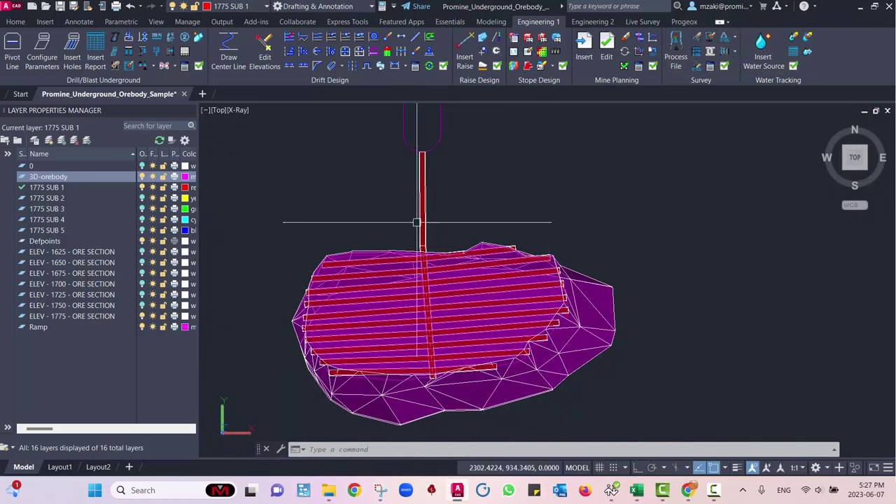
{"action": "mouse_move", "coordinate": [519, 328]}
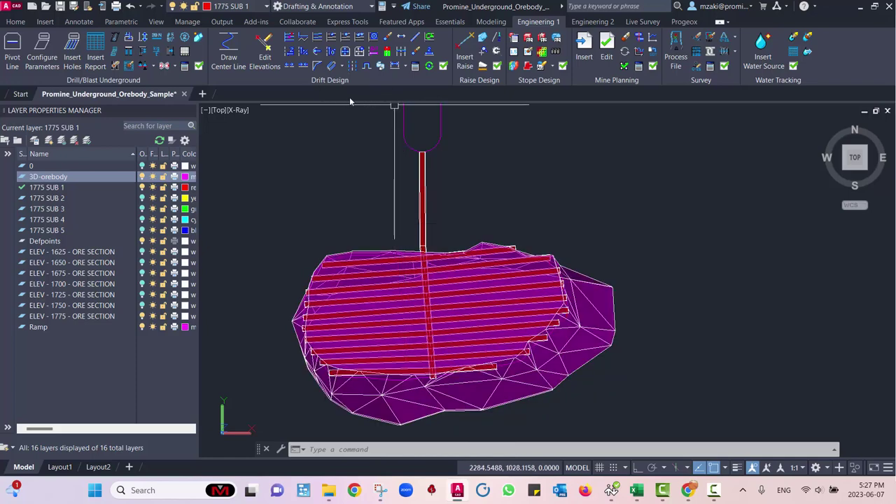
Step: Run the Drift Design Length report on the 22 drift center lines and place the table right of the orebody
{"action": "left_click", "coordinate": [406, 67]}
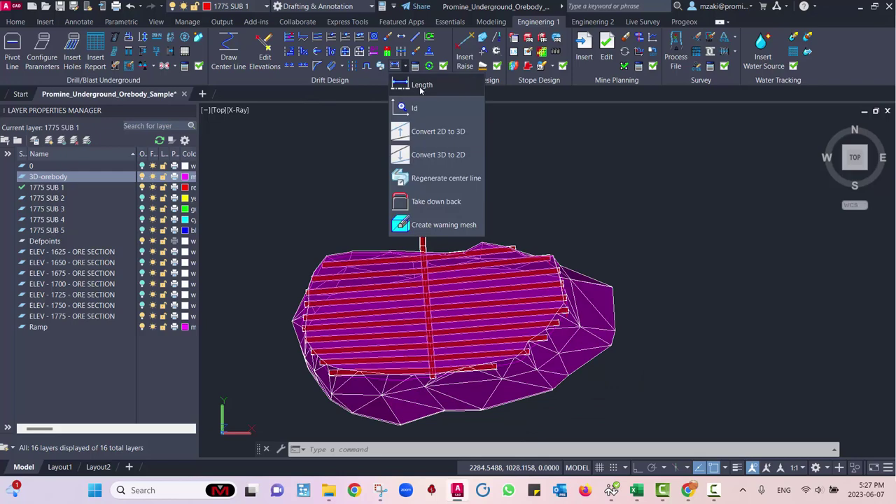
{"action": "left_click", "coordinate": [422, 85]}
{"action": "left_click", "coordinate": [568, 160]}
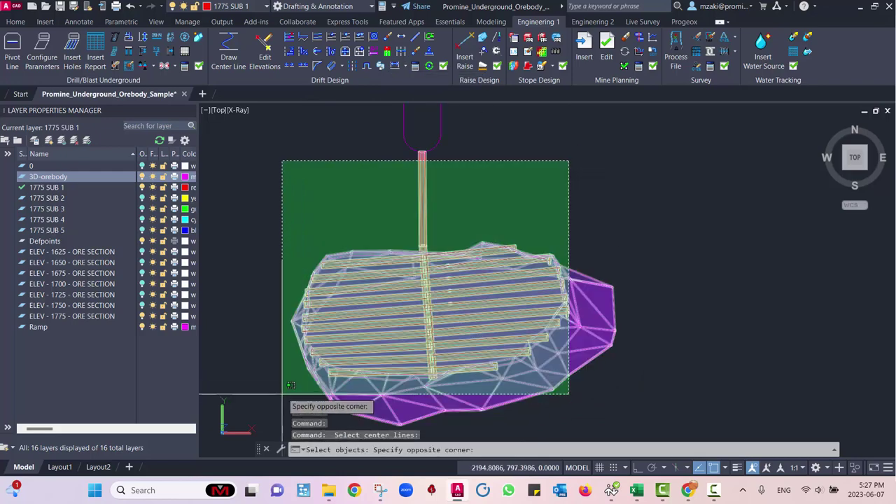
{"action": "left_click", "coordinate": [280, 391]}
{"action": "key", "text": "Return"}
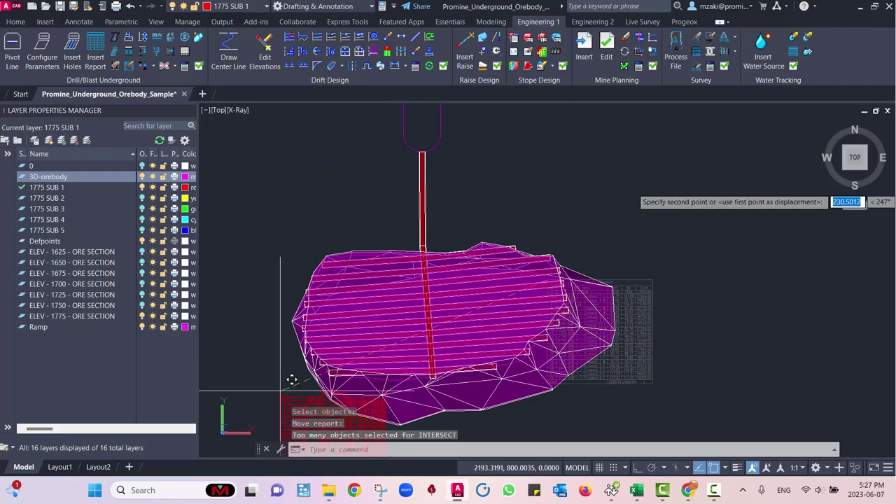
{"action": "left_click", "coordinate": [630, 240]}
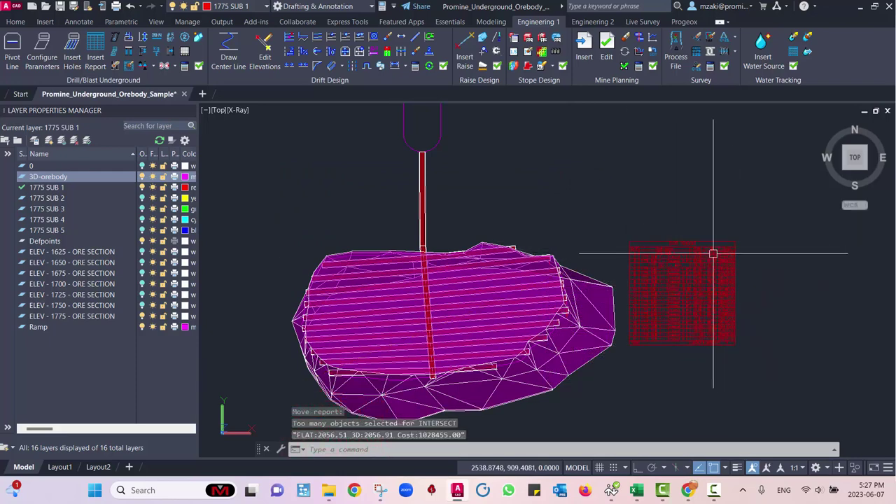
{"action": "scroll", "coordinate": [692, 284], "scroll_direction": "up", "scroll_amount": 8}
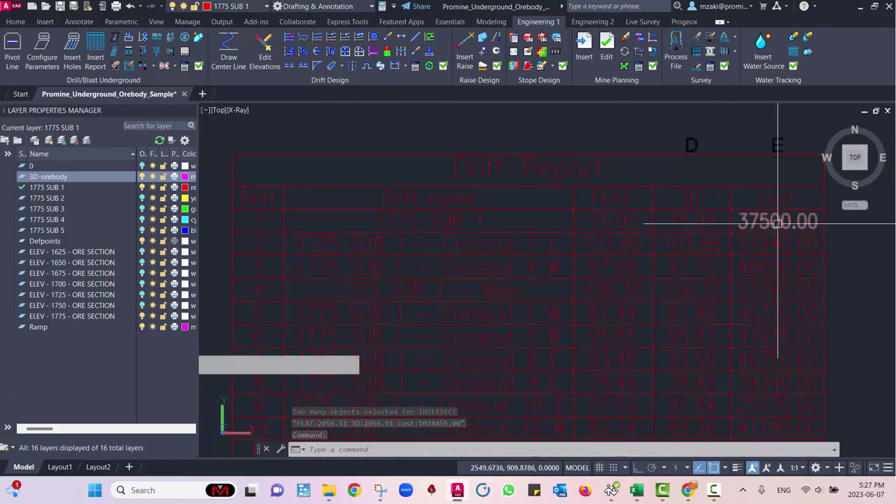
{"action": "scroll", "coordinate": [763, 270], "scroll_direction": "down", "scroll_amount": 2}
{"action": "middle_click_drag", "start_coordinate": [763, 270], "coordinate": [709, 191]}
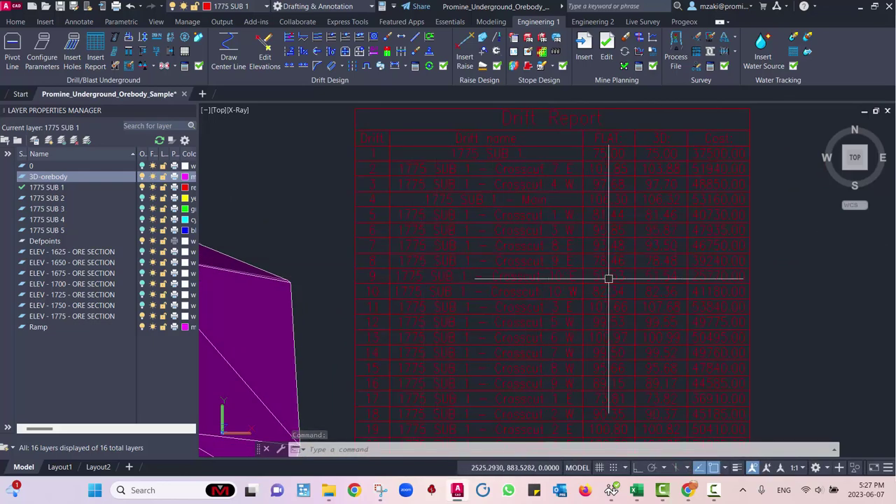
{"action": "scroll", "coordinate": [771, 293], "scroll_direction": "down", "scroll_amount": 3}
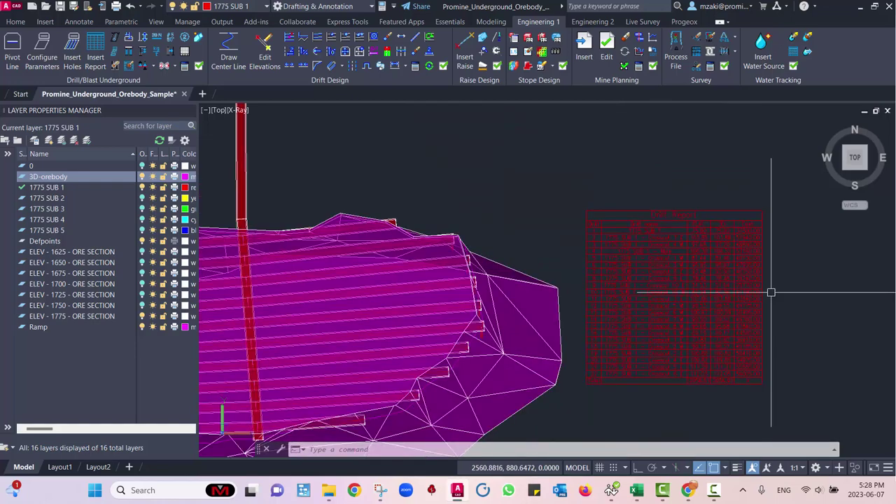
{"action": "scroll", "coordinate": [770, 292], "scroll_direction": "down", "scroll_amount": 2}
{"action": "mouse_move", "coordinate": [686, 350]}
{"action": "middle_mouse_down"}
{"action": "mouse_move", "coordinate": [626, 336]}
{"action": "mouse_move", "coordinate": [625, 323]}
{"action": "middle_mouse_up"}
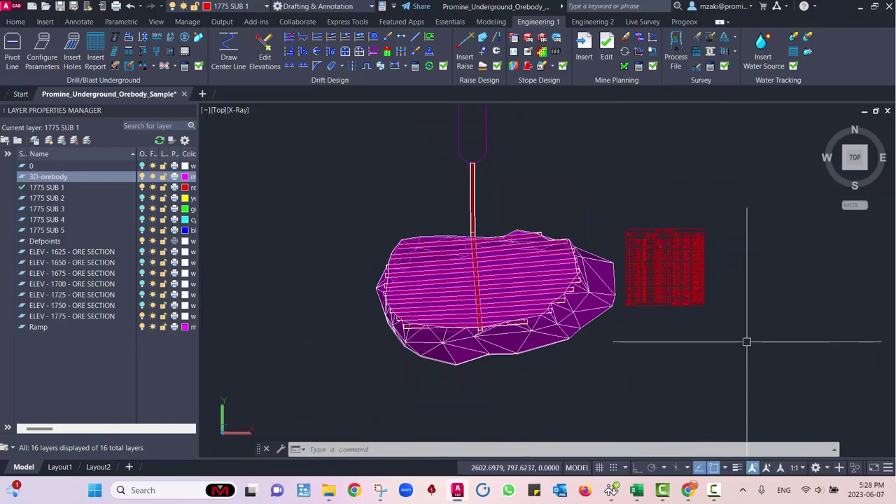